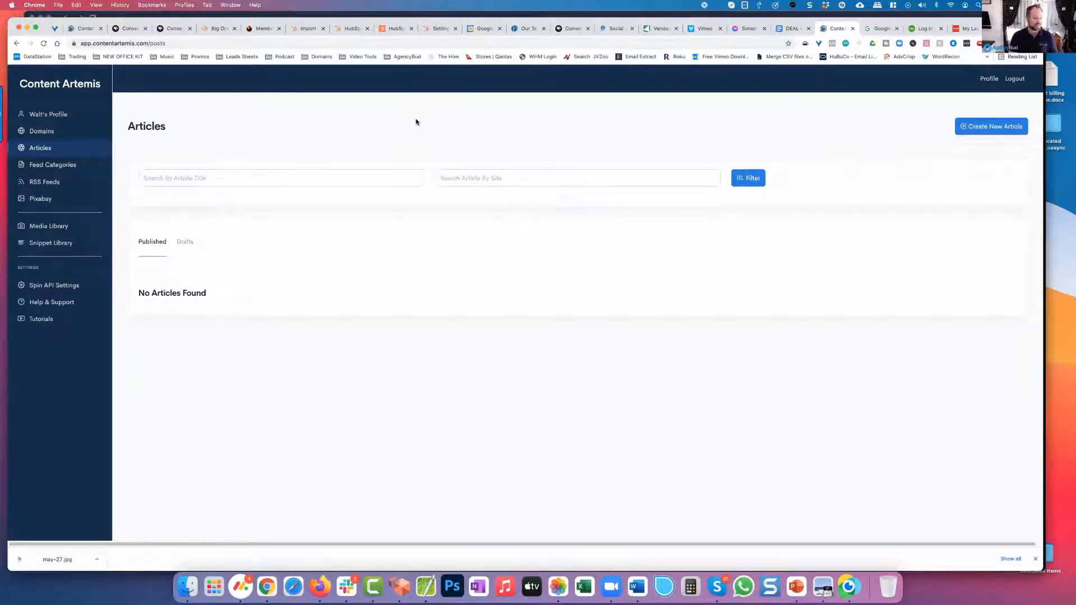
Create a feed category named Business Coaching.
{"action": "left_click", "coordinate": [67, 166]}
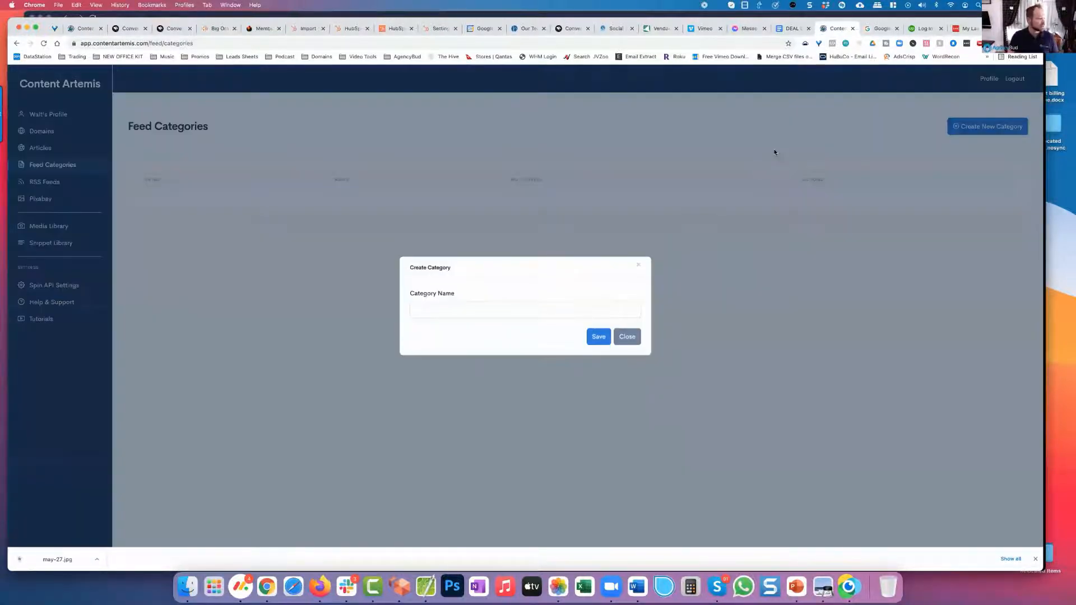
{"action": "left_click", "coordinate": [447, 305]}
{"action": "left_click", "coordinate": [451, 328]}
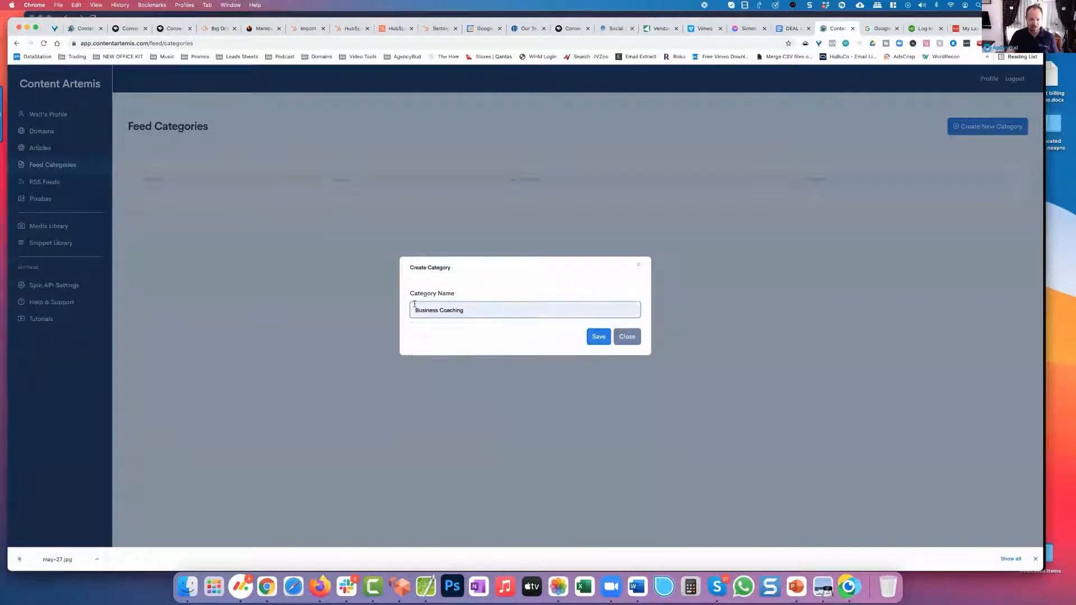
{"action": "key", "text": "Return"}
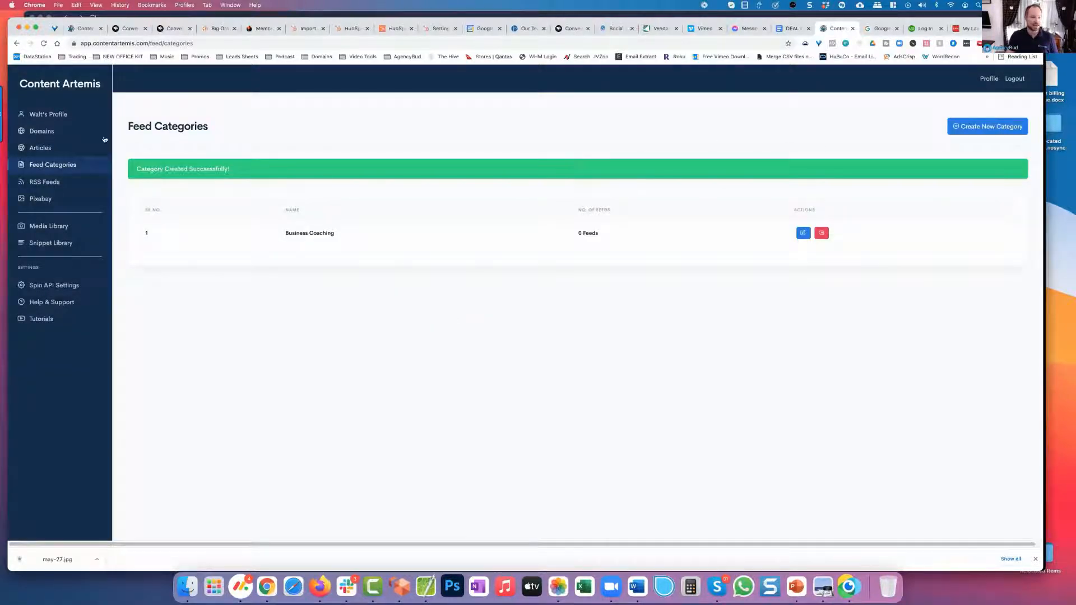
Open the RSS feeds page, and in another browser tab search Google for "business coaching rss feed".
{"action": "left_click", "coordinate": [47, 187]}
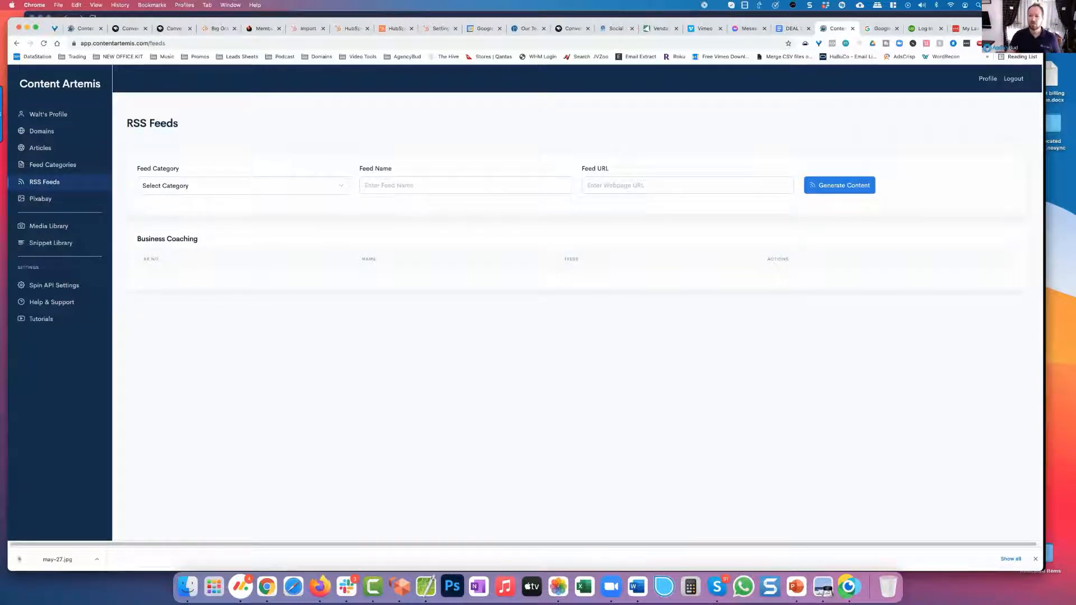
{"action": "left_click", "coordinate": [703, 43]}
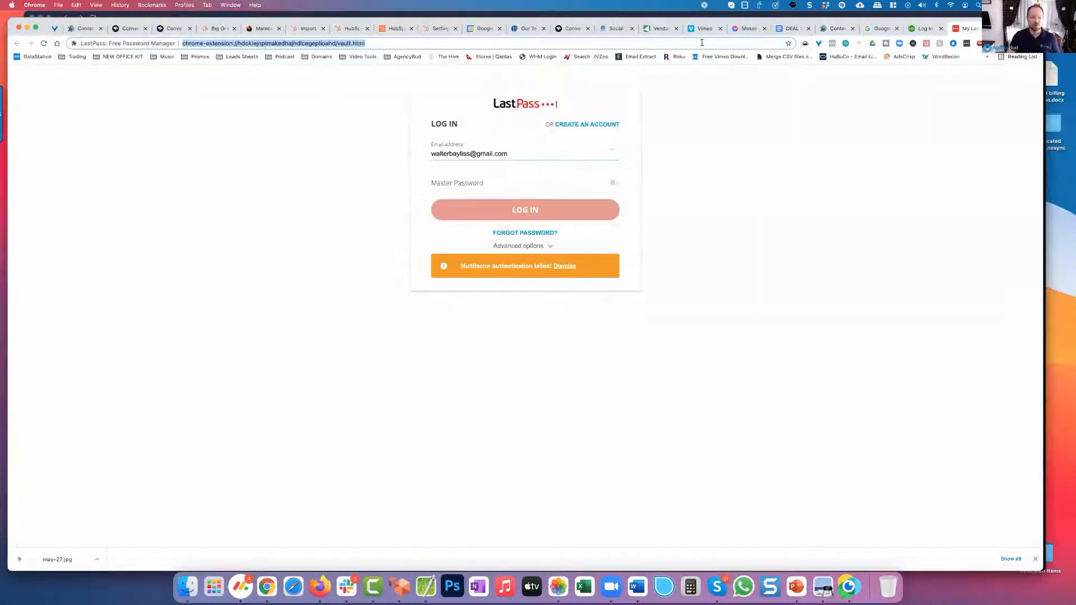
{"action": "type", "text": "busi"}
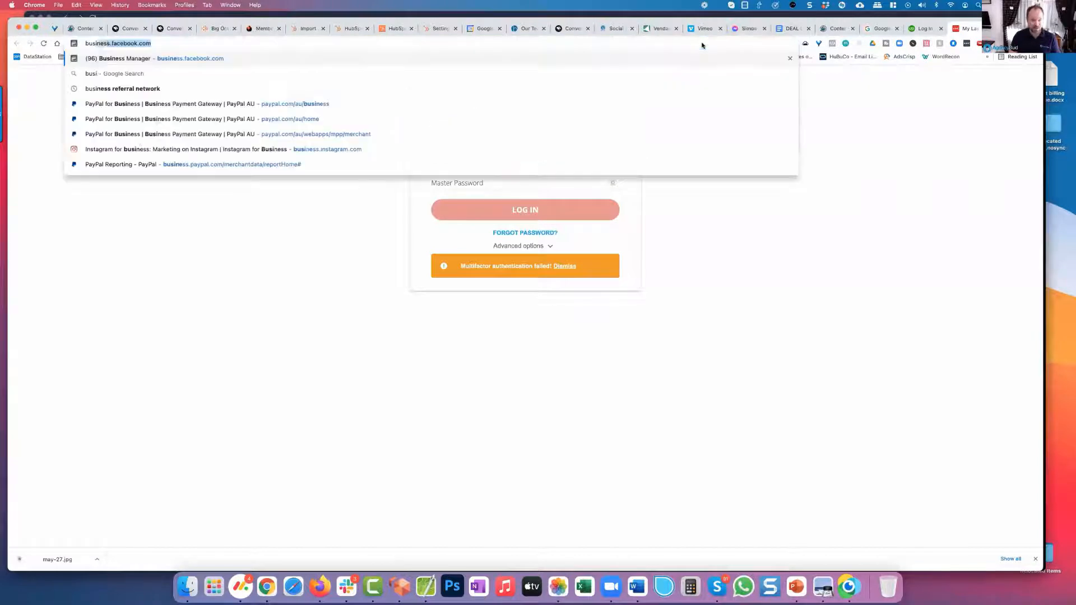
{"action": "type", "text": "ness coaching "}
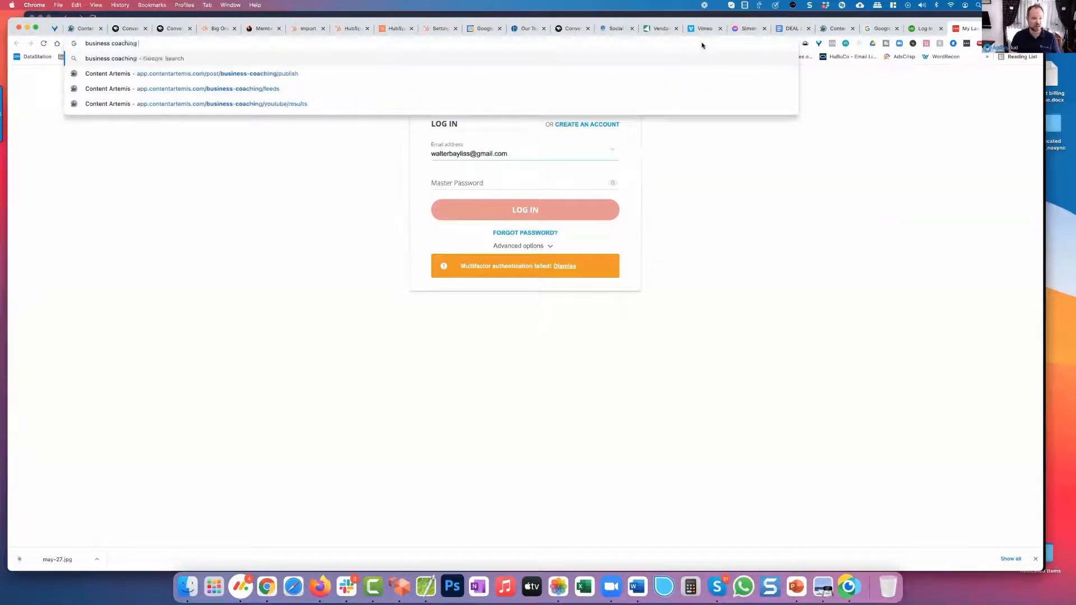
{"action": "type", "text": "rss feed"}
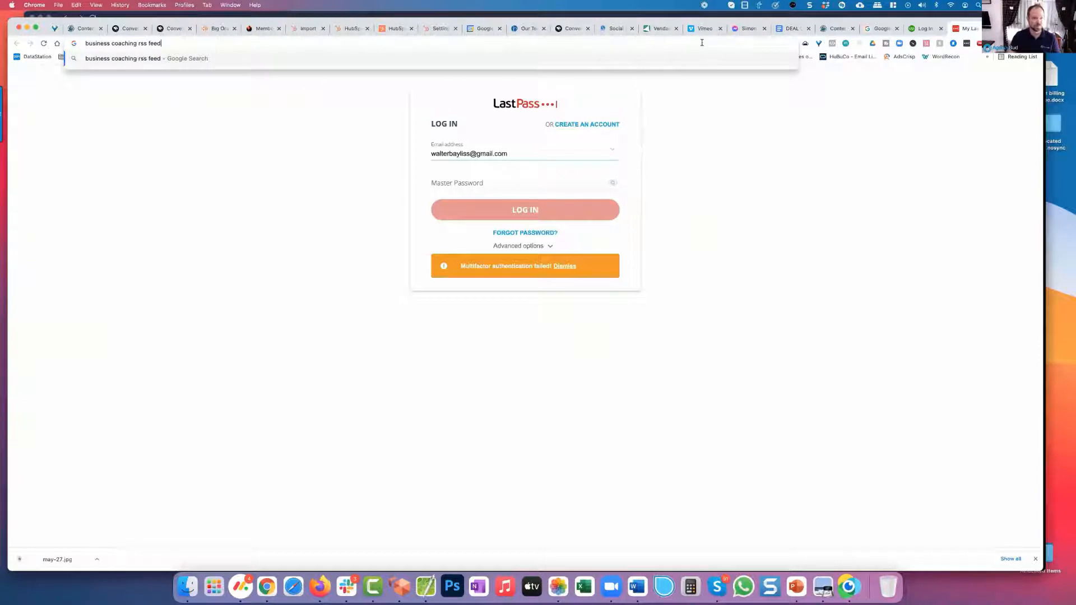
{"action": "key", "text": "Return"}
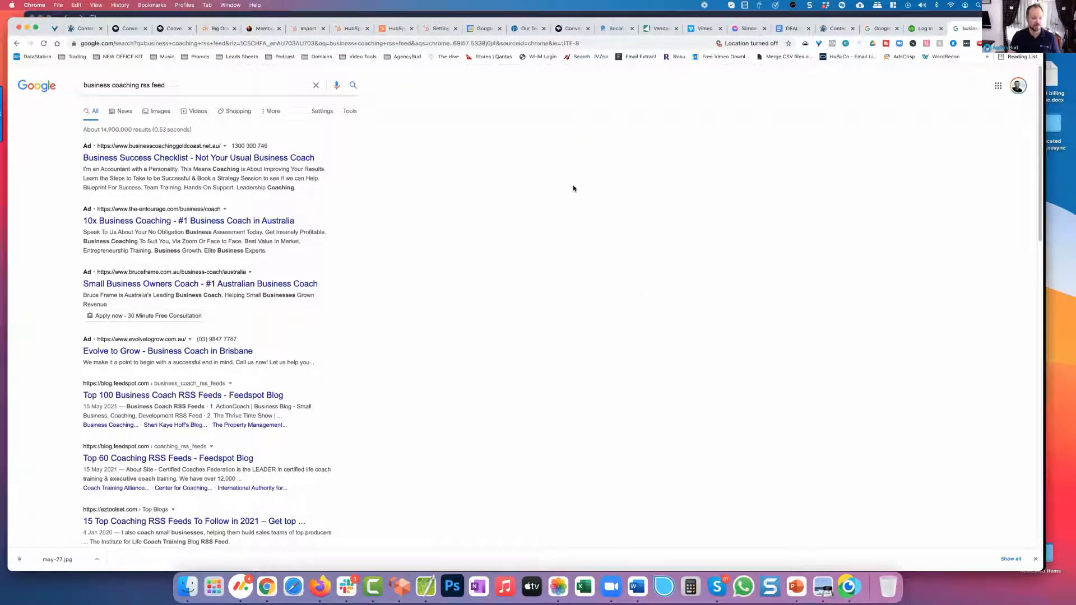
Open the neilpatel.com search result "12 Great Ways to Use Your Business Blog's RSS Feed" and look over the article.
{"action": "scroll", "coordinate": [573, 188], "scroll_direction": "down", "scroll_amount": 5}
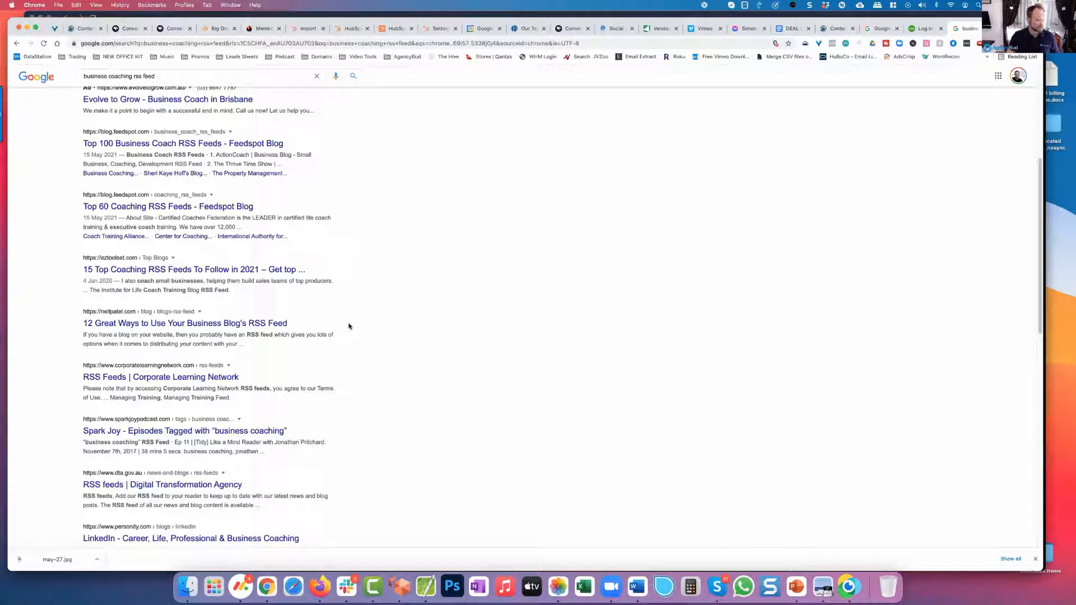
{"action": "left_click", "coordinate": [180, 325]}
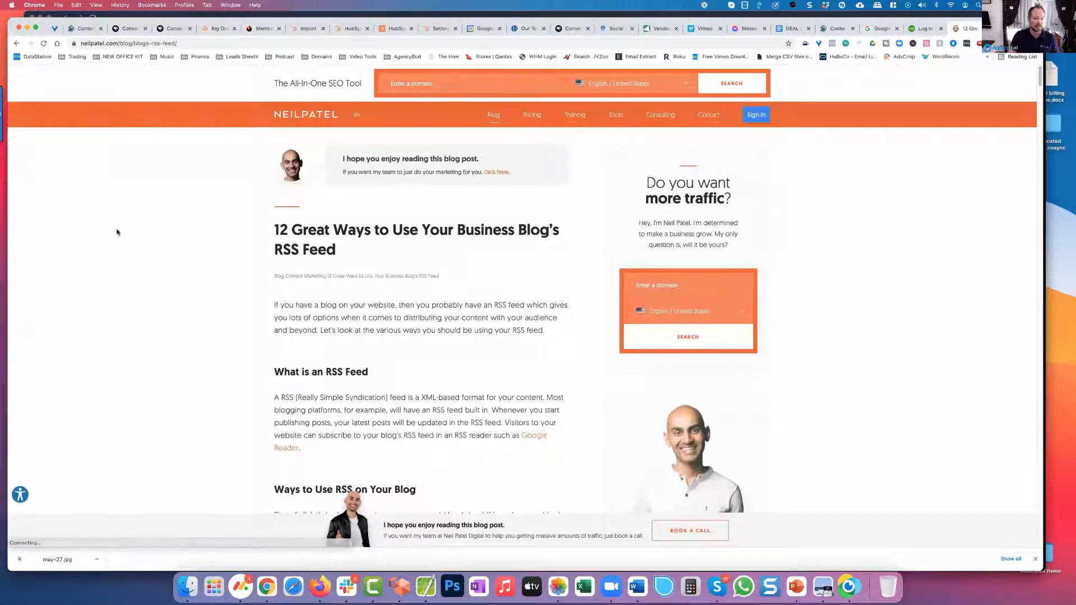
{"action": "scroll", "coordinate": [117, 232], "scroll_direction": "down", "scroll_amount": 3}
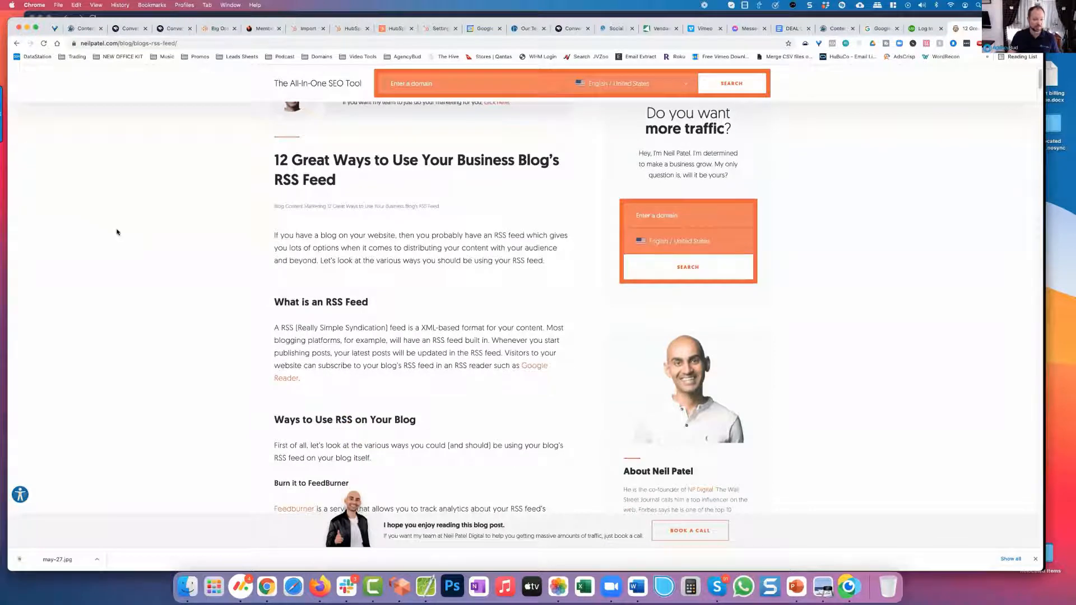
{"action": "scroll", "coordinate": [117, 232], "scroll_direction": "up", "scroll_amount": 3}
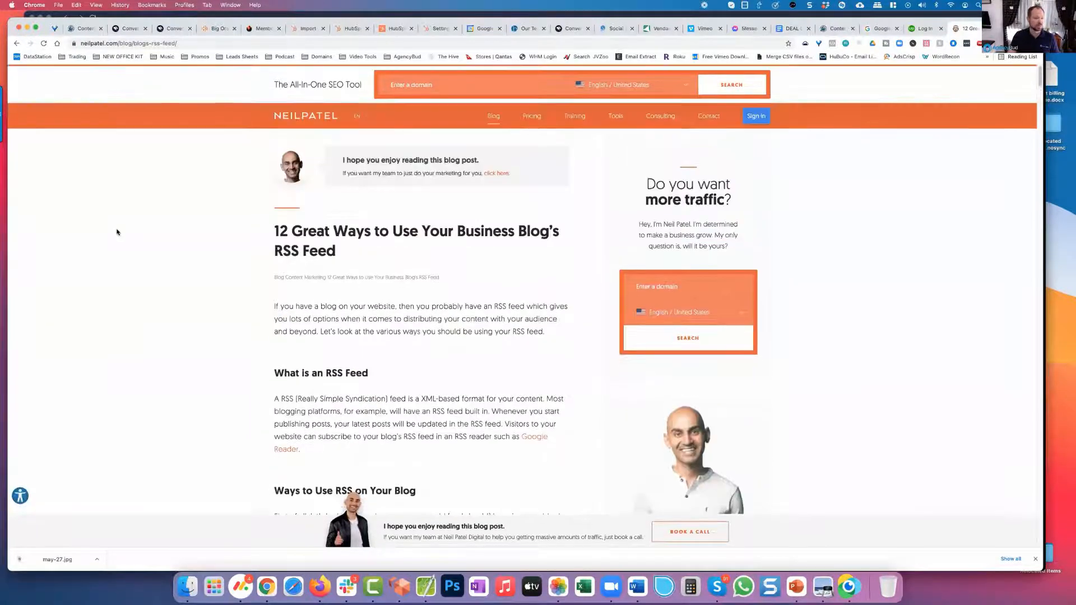
{"action": "left_click_drag", "start_coordinate": [177, 43], "coordinate": [138, 43]}
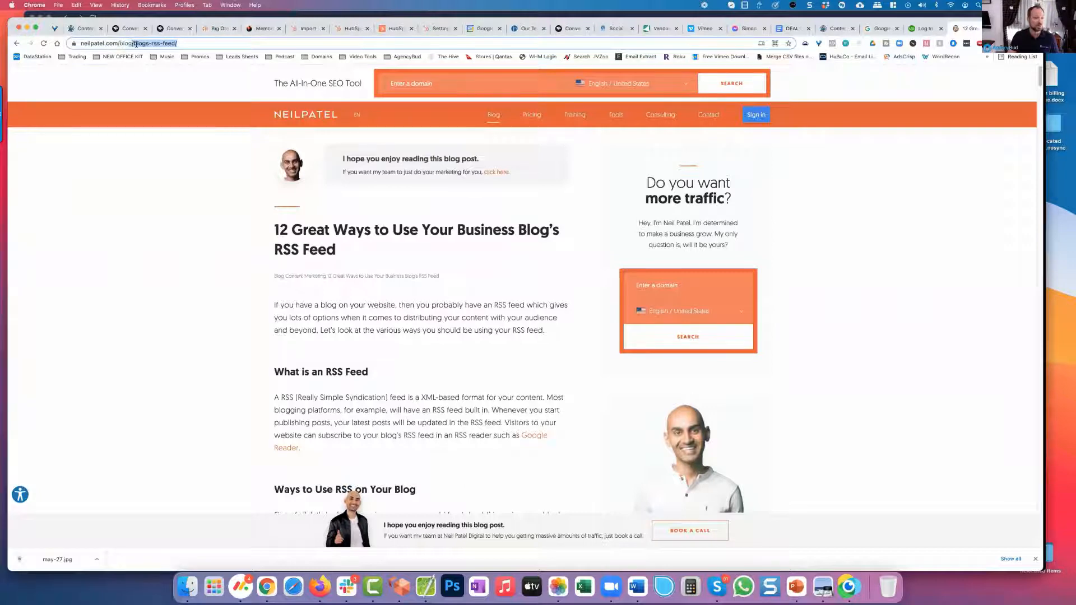
{"action": "key", "text": "BackSpace"}
{"action": "key", "text": "BackSpace"}
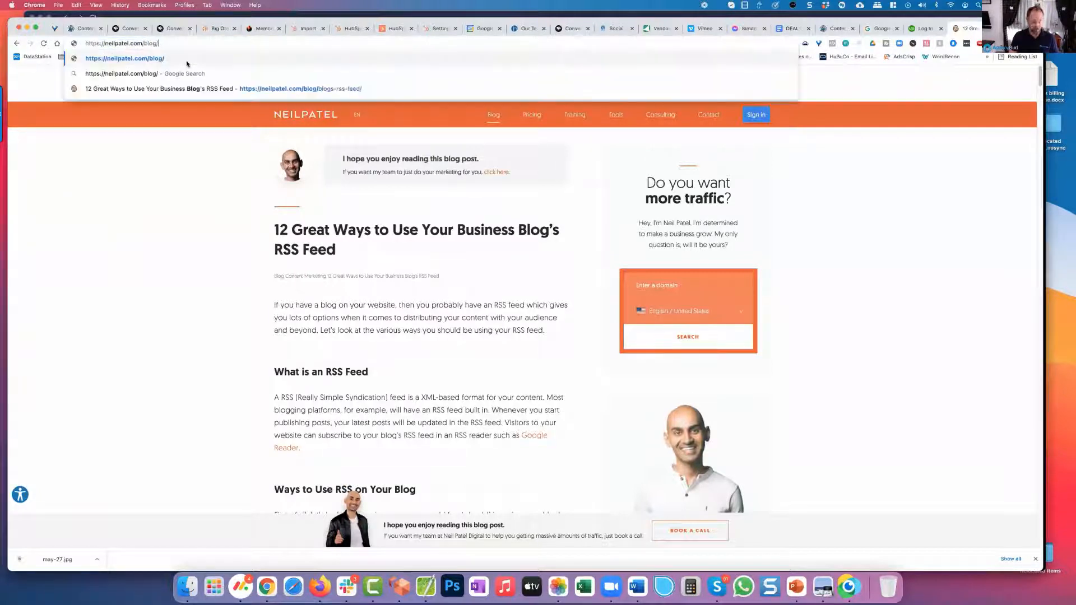
{"action": "type", "text": "feed"}
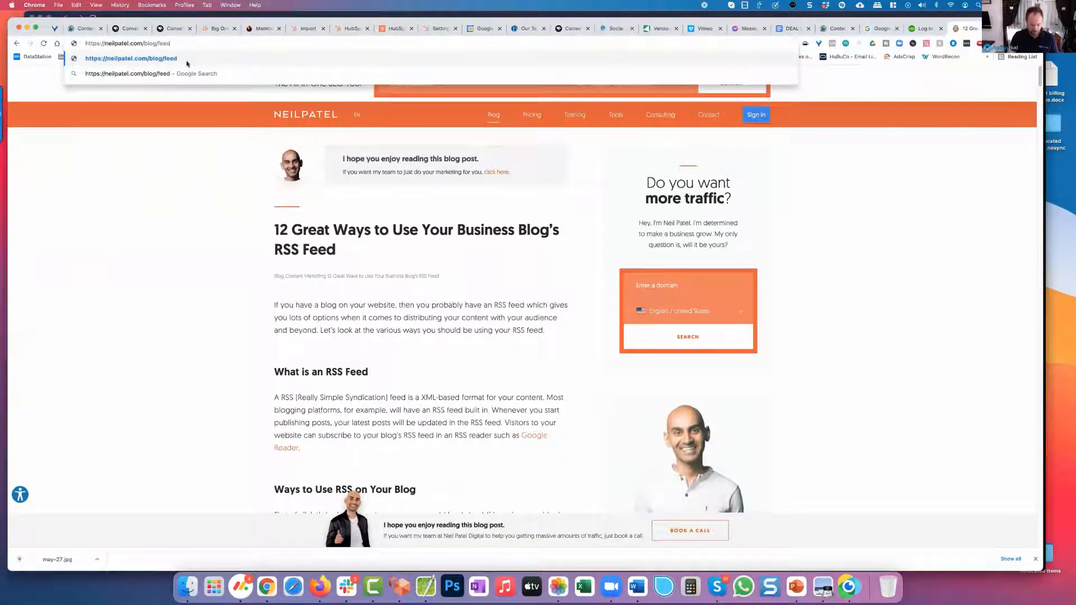
{"action": "key", "text": "super+a"}
{"action": "key", "text": "super+c"}
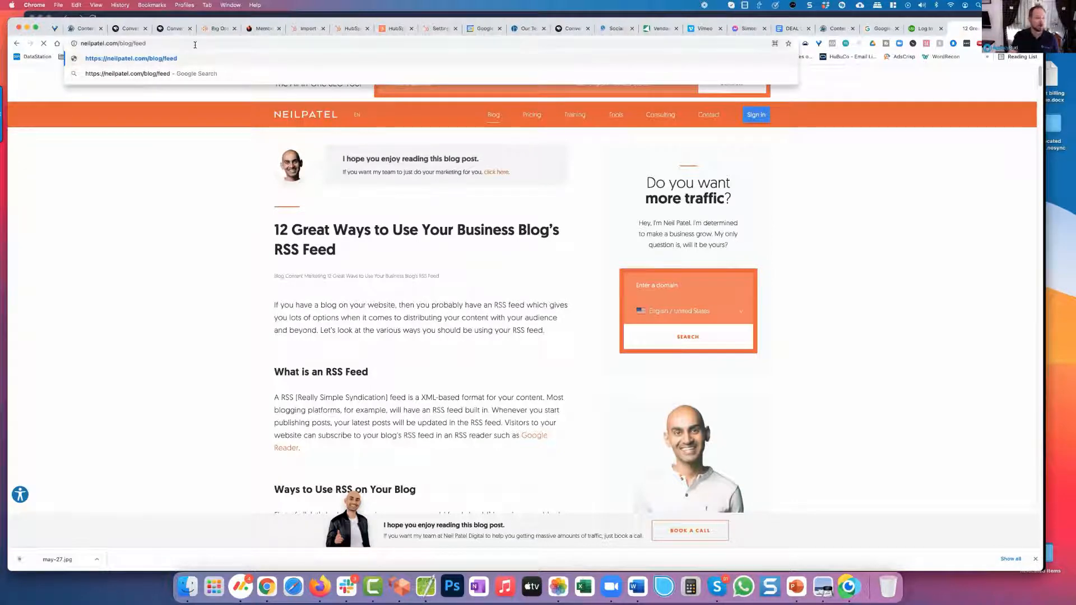
{"action": "key", "text": "Return"}
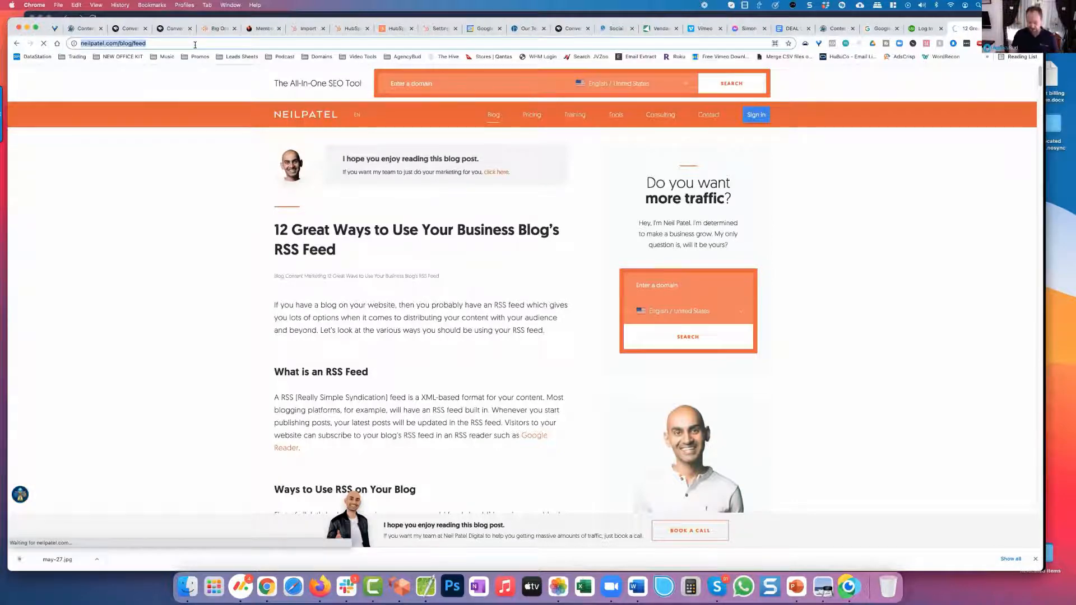
{"action": "scroll", "coordinate": [213, 124], "scroll_direction": "down", "scroll_amount": 6}
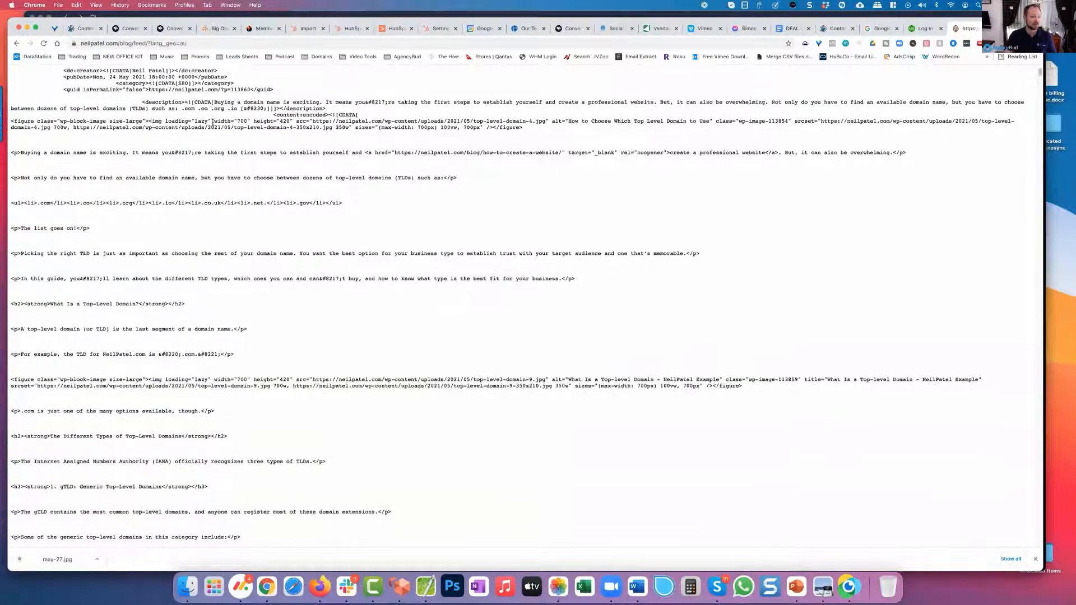
{"action": "scroll", "coordinate": [213, 123], "scroll_direction": "up", "scroll_amount": 5}
{"action": "scroll", "coordinate": [213, 124], "scroll_direction": "down", "scroll_amount": 10}
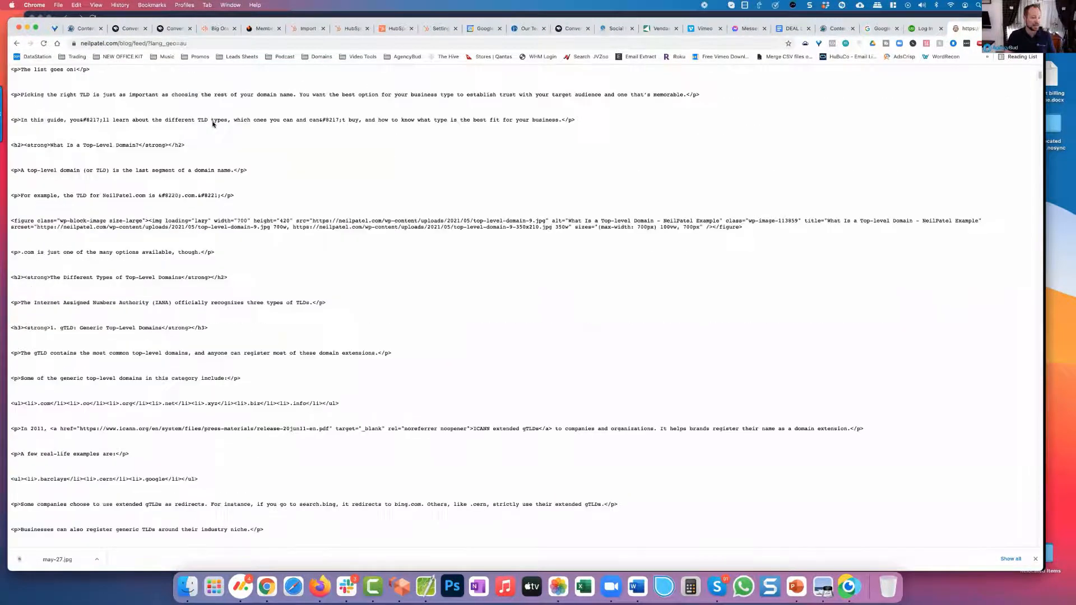
{"action": "scroll", "coordinate": [213, 124], "scroll_direction": "down", "scroll_amount": 14}
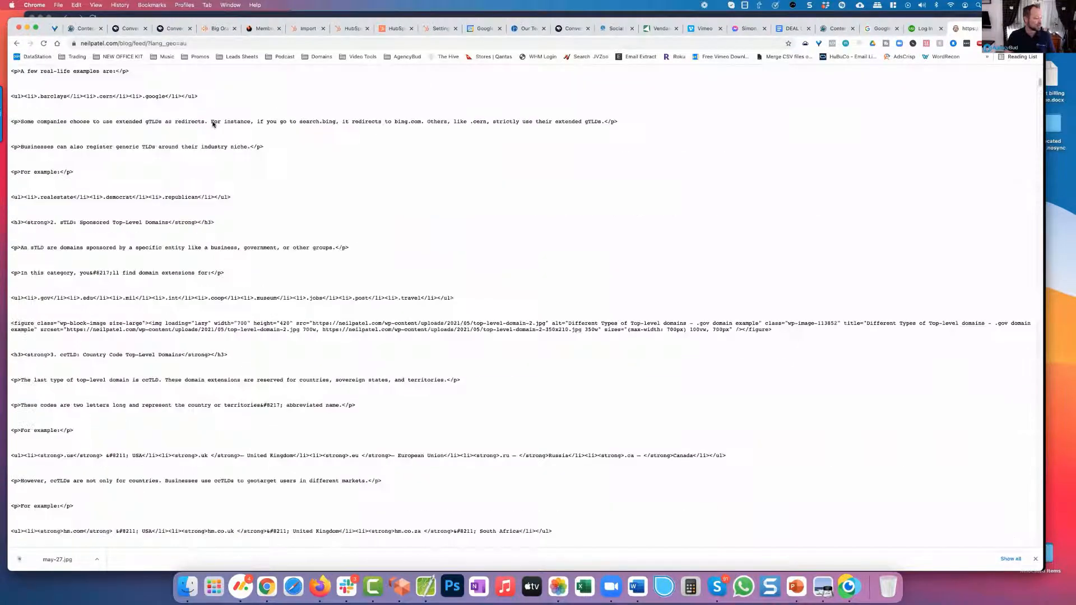
{"action": "scroll", "coordinate": [213, 124], "scroll_direction": "up", "scroll_amount": 15}
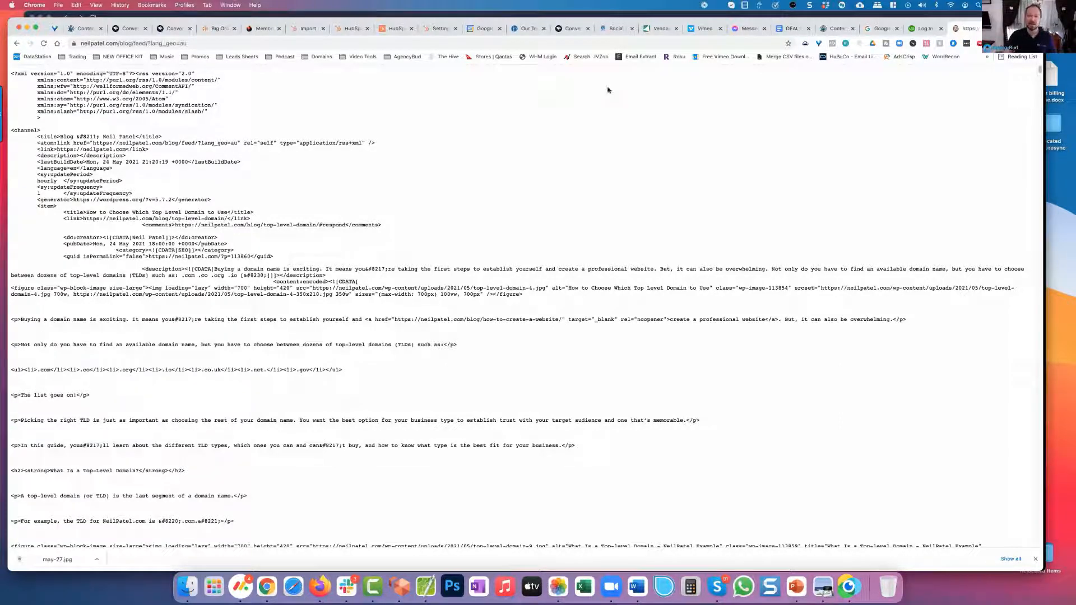
Return to the Content Artemis RSS feeds page and create a new feed category named Content Marketing.
{"action": "left_click", "coordinate": [831, 30]}
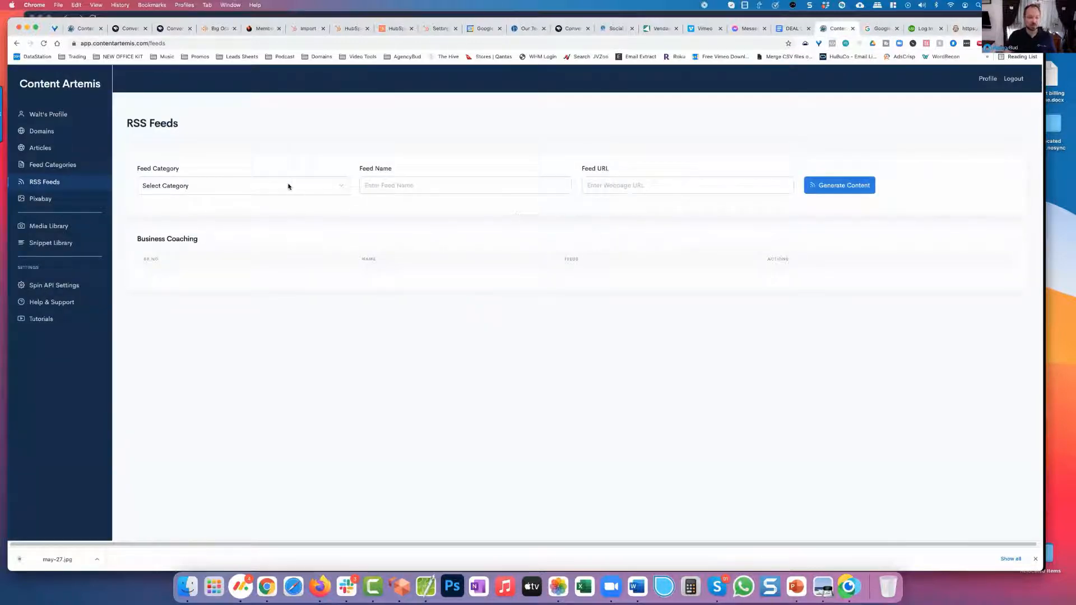
{"action": "left_click", "coordinate": [257, 189]}
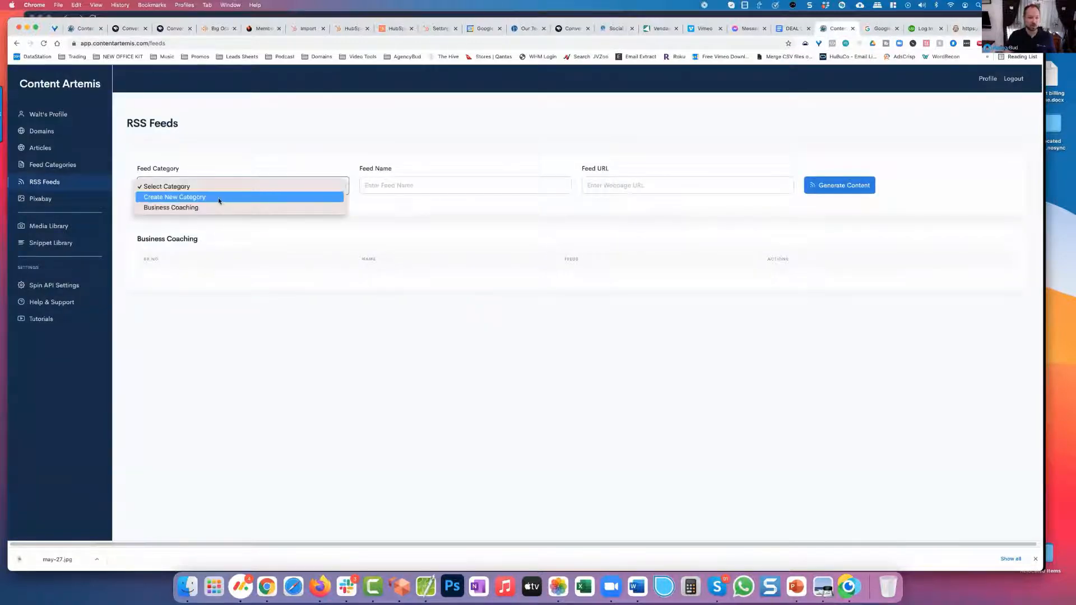
{"action": "left_click", "coordinate": [222, 197]}
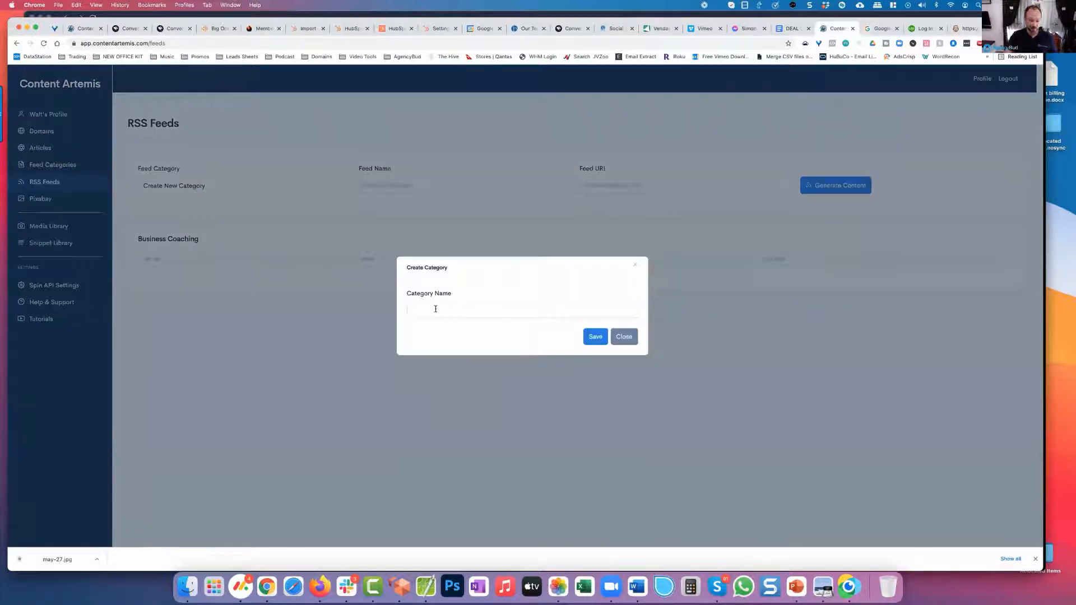
{"action": "left_click", "coordinate": [435, 309]}
{"action": "type", "text": "Content M"}
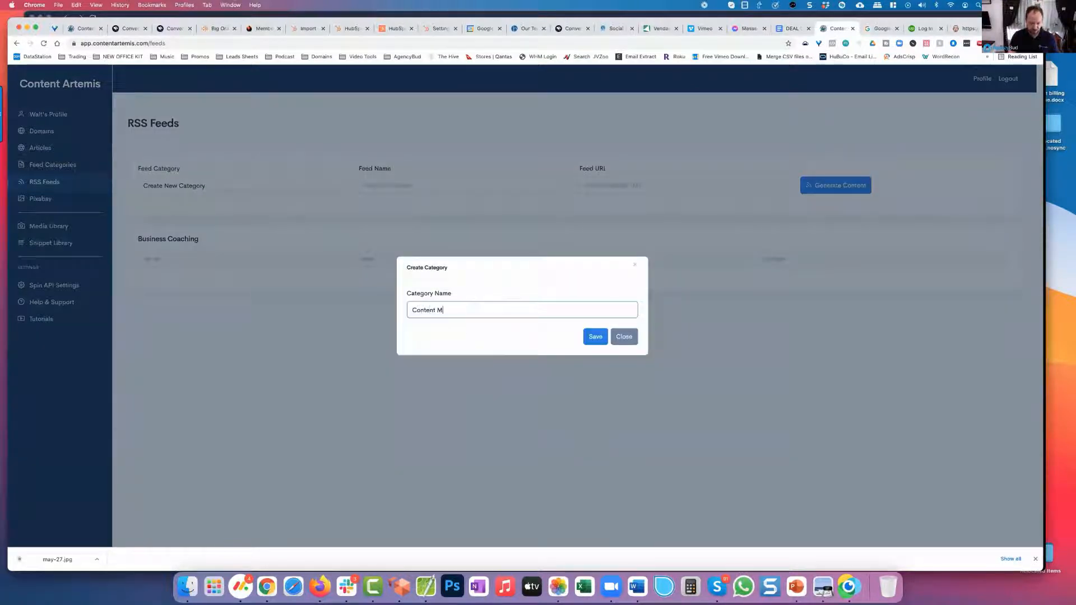
{"action": "type", "text": "arketing"}
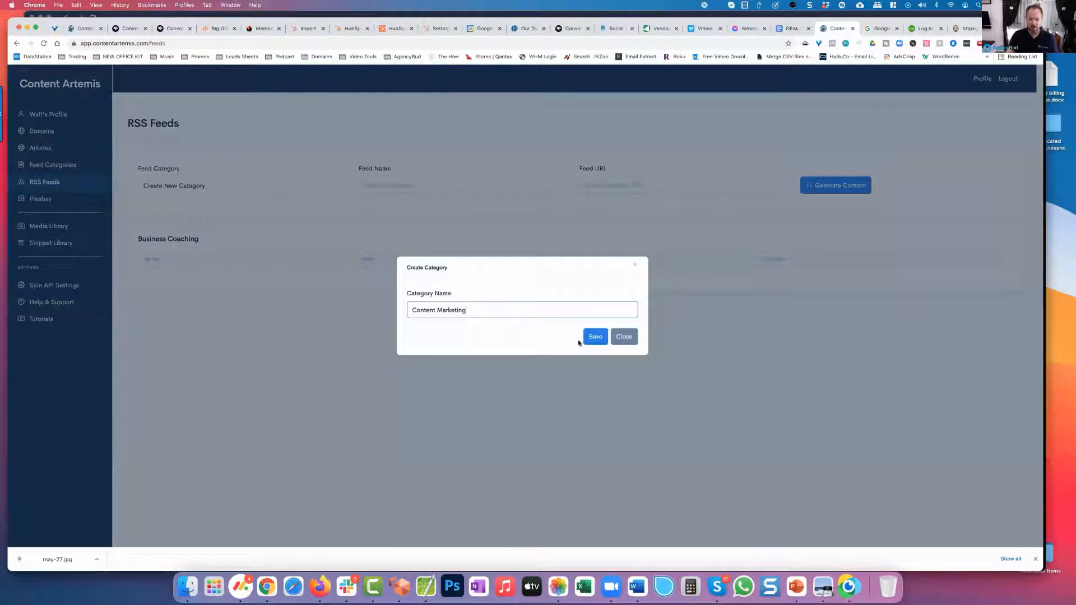
{"action": "key", "text": "Tab"}
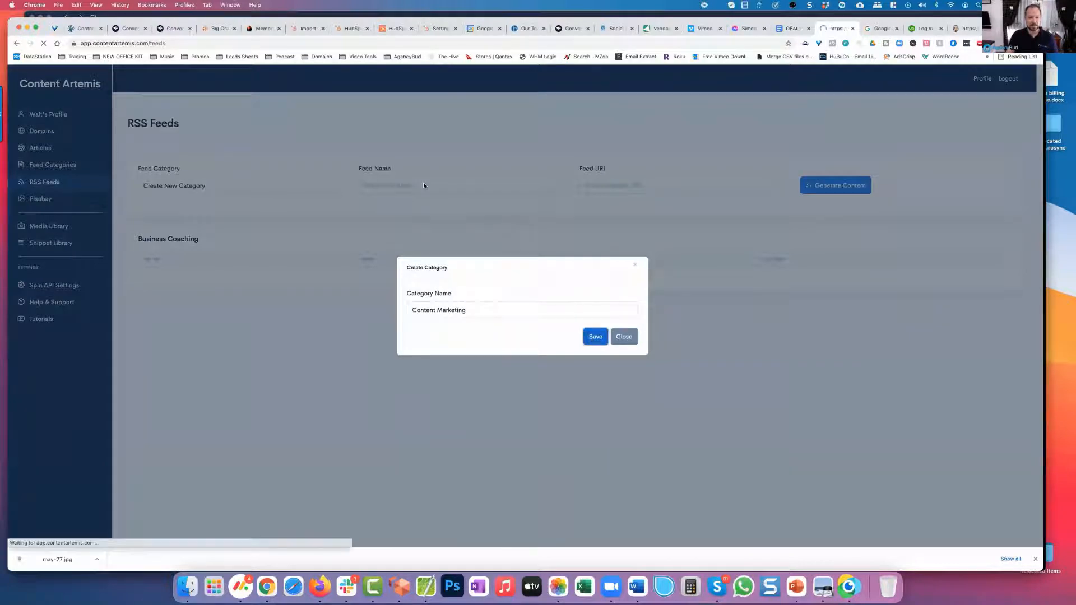
{"action": "key", "text": "Return"}
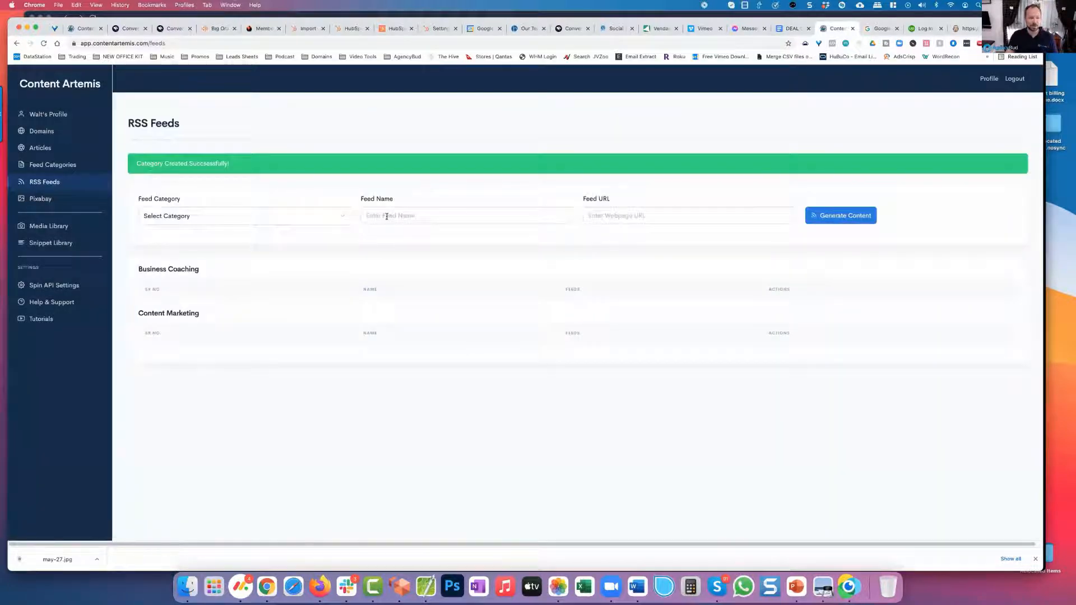
{"action": "left_click", "coordinate": [279, 222]}
{"action": "left_click", "coordinate": [314, 249]}
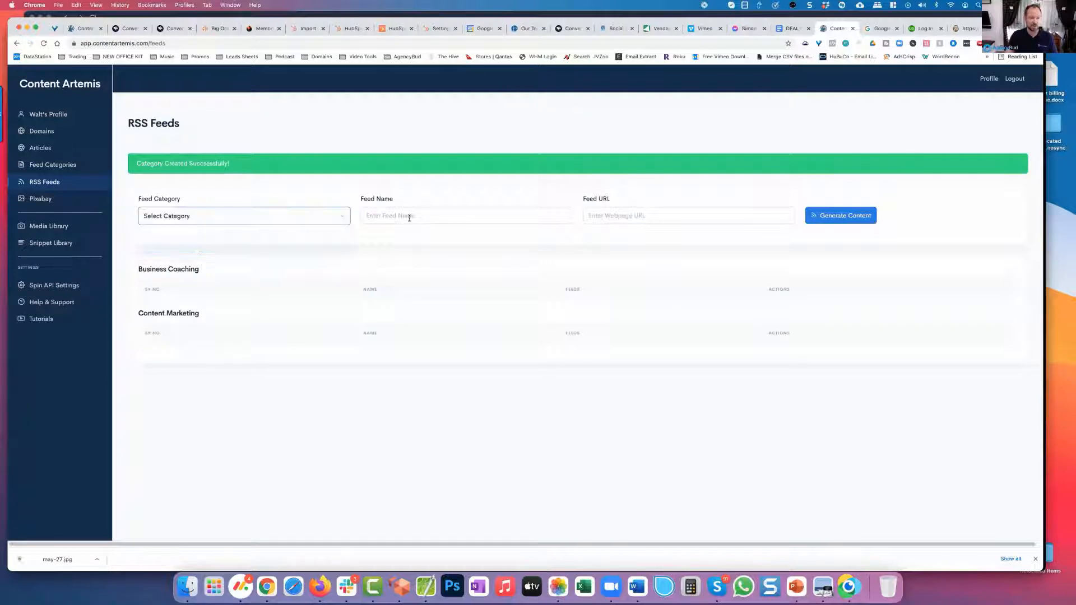
{"action": "left_click", "coordinate": [408, 216]}
{"action": "type", "text": "Neil"}
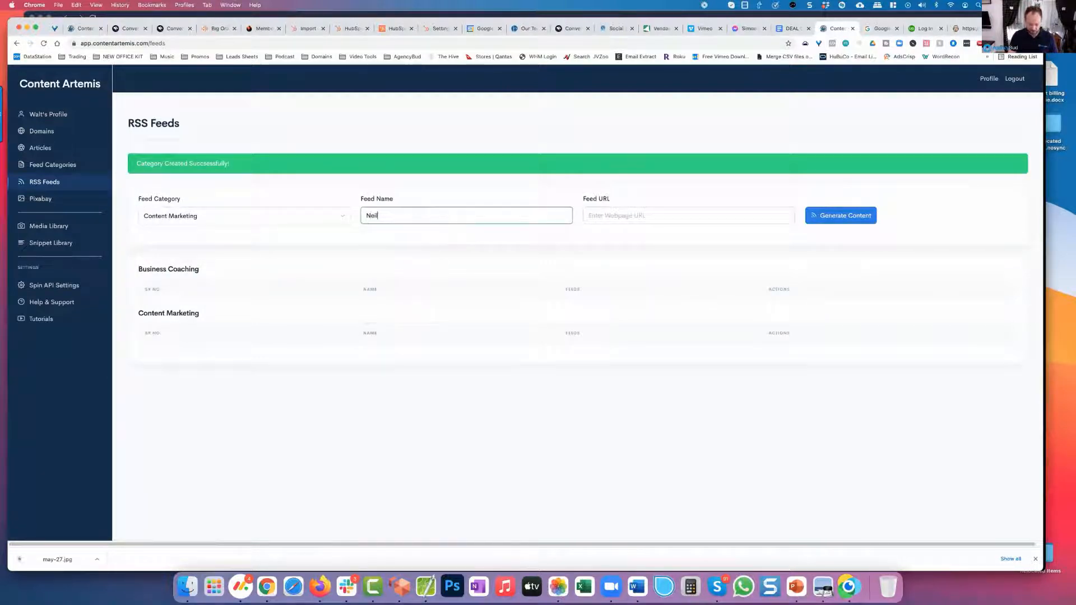
{"action": "type", "text": " Patle"}
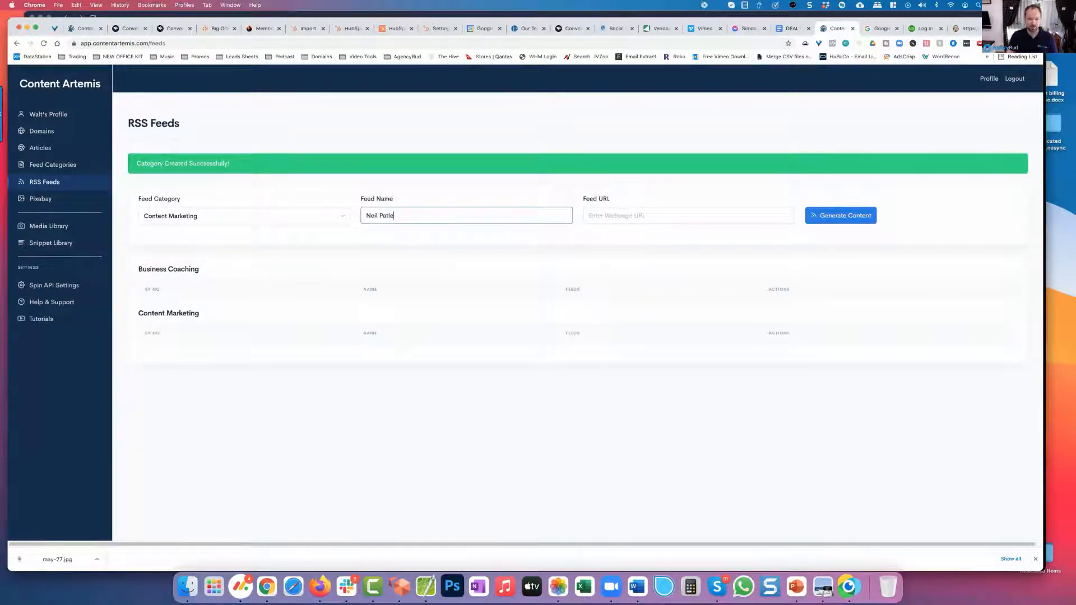
{"action": "key", "text": "BackSpace"}
{"action": "key", "text": "BackSpace"}
{"action": "type", "text": "el"}
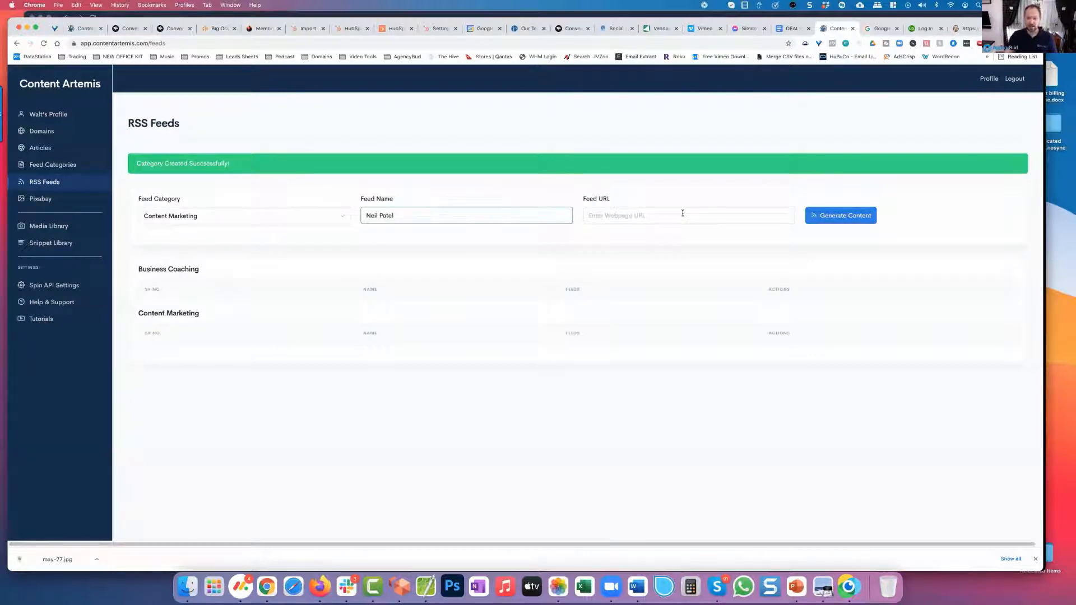
{"action": "left_click", "coordinate": [652, 218]}
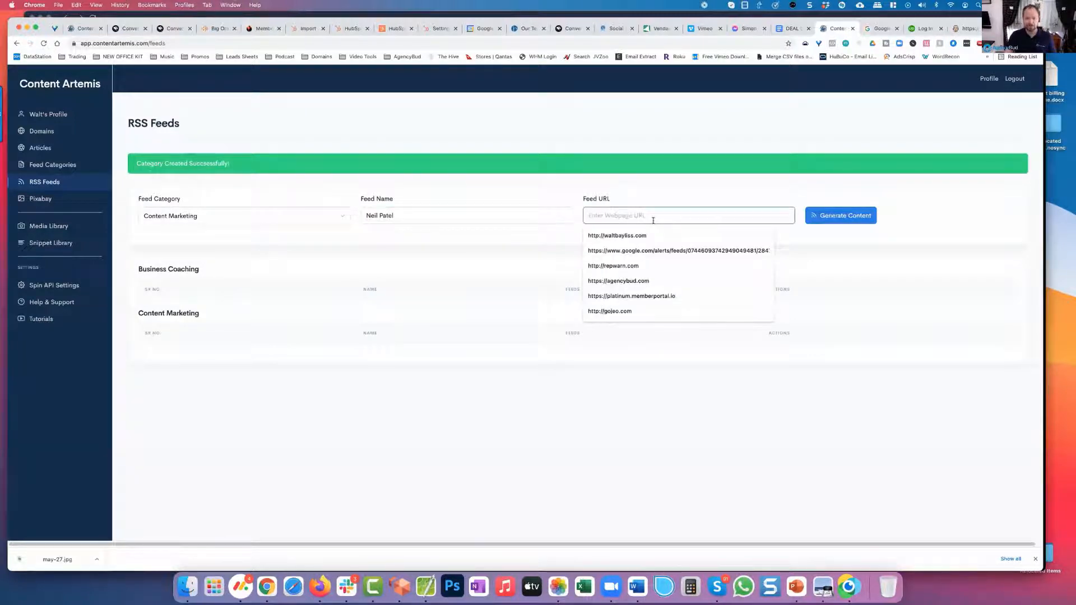
{"action": "key", "text": "super+v"}
{"action": "left_click", "coordinate": [835, 222]}
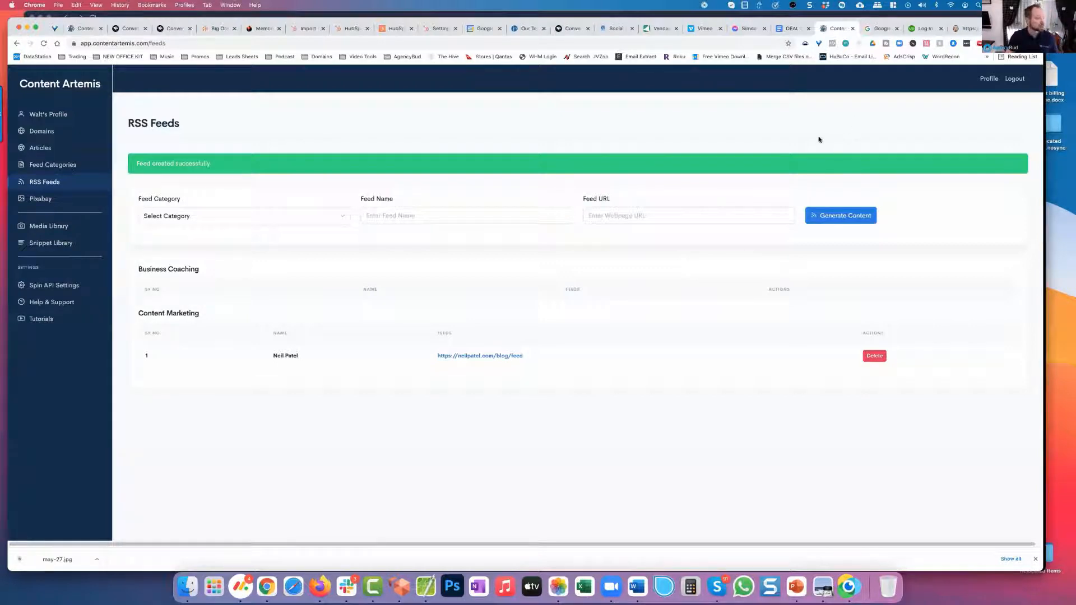
Go back from the raw neilpatel.com feed to the article "12 Great Ways to Use Your Business Blog's RSS Feed" and skim it.
{"action": "left_click", "coordinate": [968, 31]}
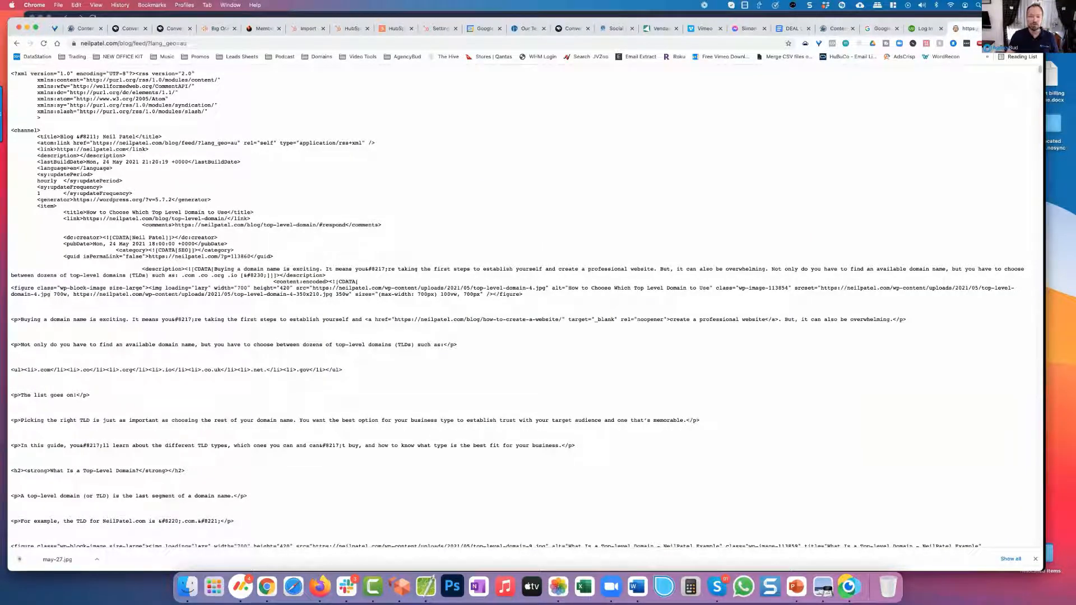
{"action": "left_click", "coordinate": [17, 45]}
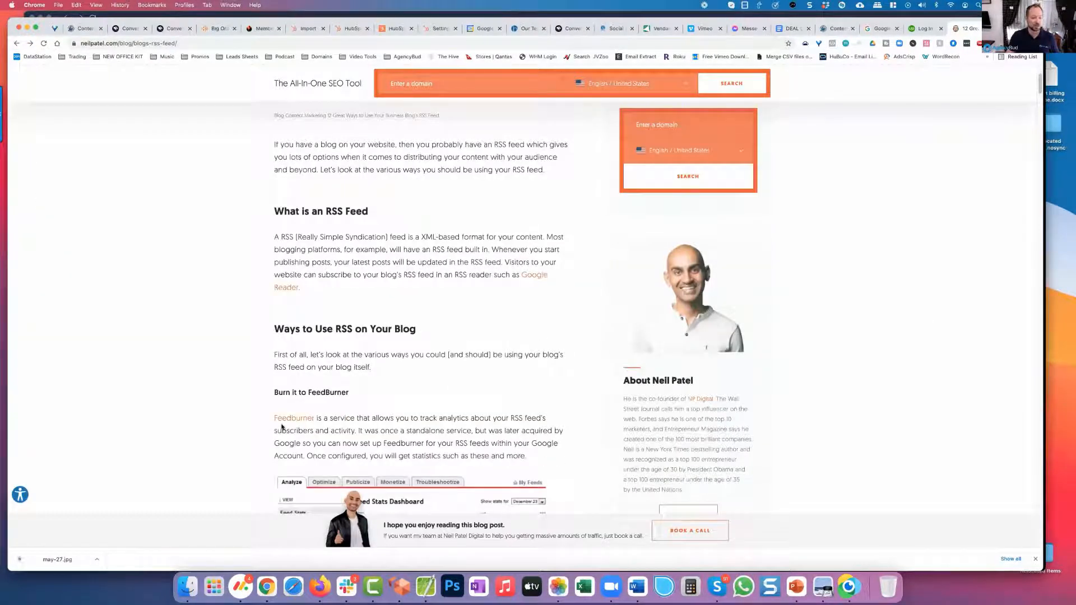
{"action": "scroll", "coordinate": [314, 398], "scroll_direction": "down", "scroll_amount": 5}
{"action": "scroll", "coordinate": [345, 372], "scroll_direction": "down", "scroll_amount": 4}
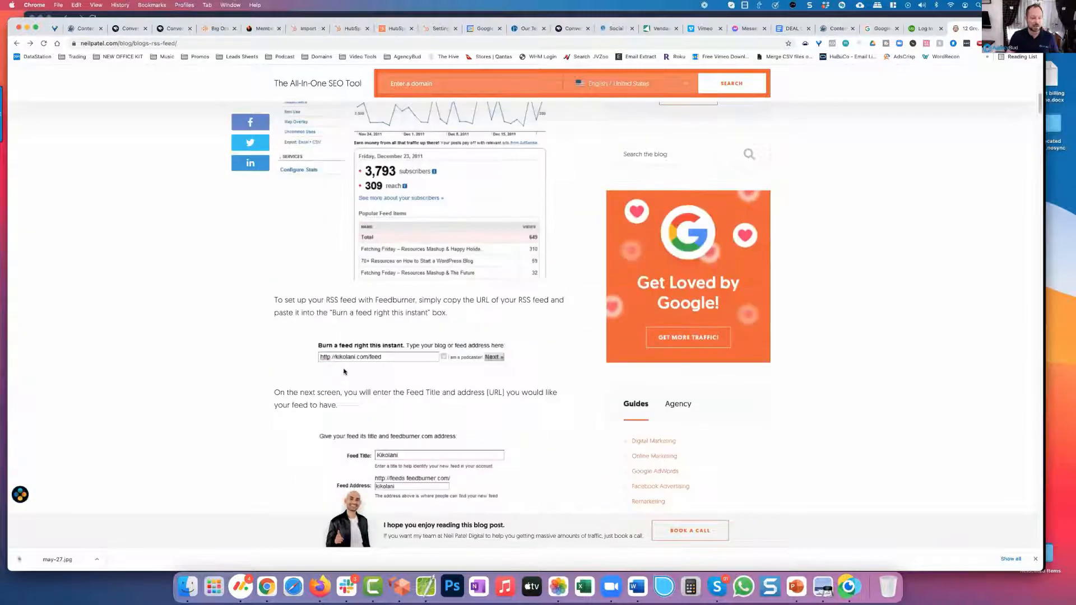
{"action": "scroll", "coordinate": [368, 373], "scroll_direction": "up", "scroll_amount": 10}
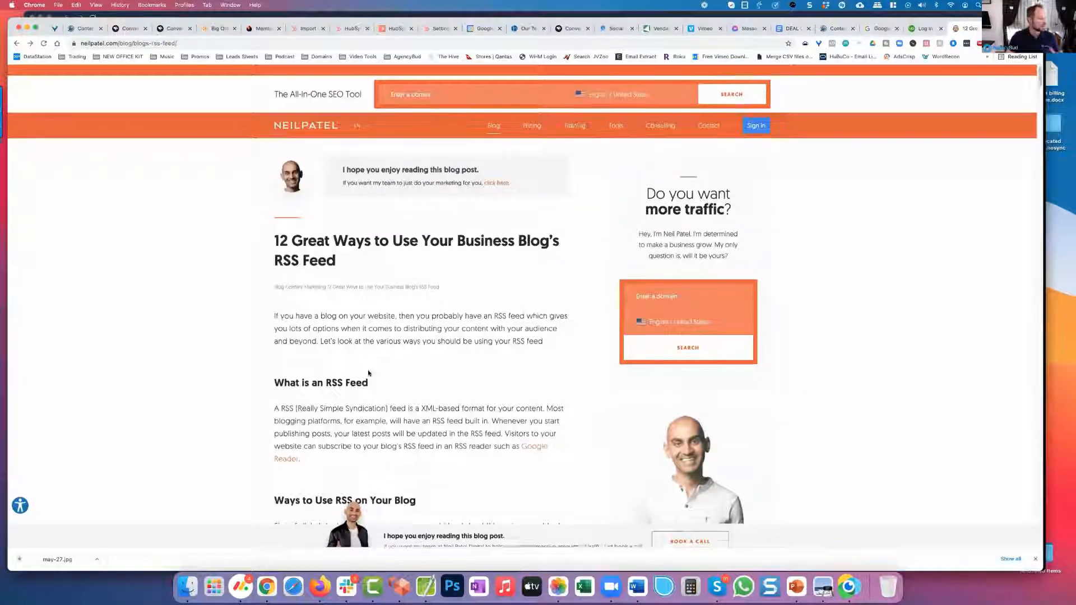
Enter Content Marketing and SEO as a new alert topic in Google Alerts and look over the alert preview.
{"action": "left_click", "coordinate": [876, 30]}
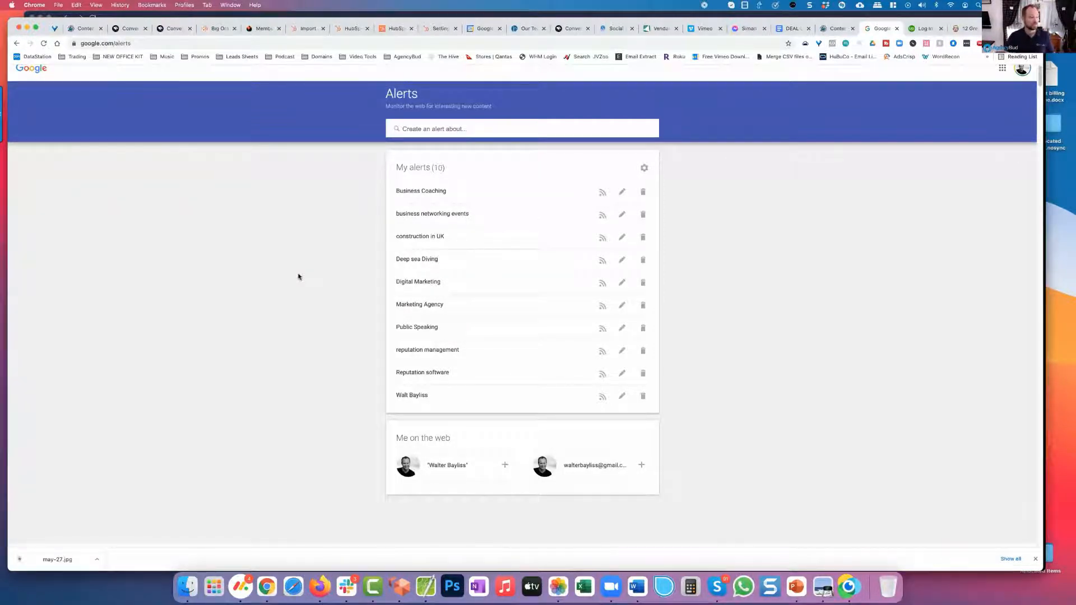
{"action": "left_click", "coordinate": [448, 130]}
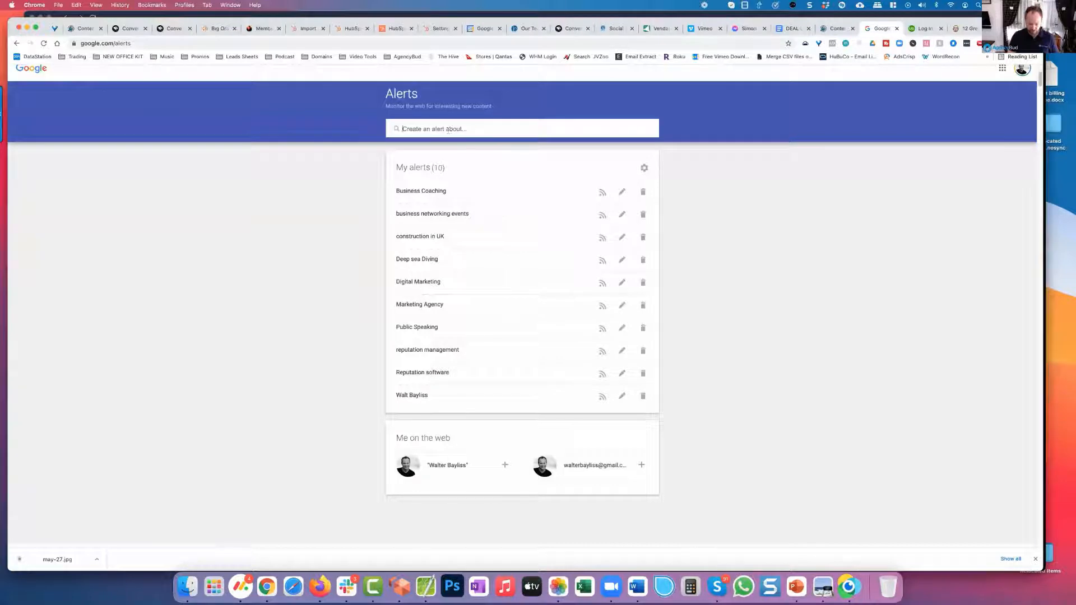
{"action": "type", "text": "Content Ma"}
{"action": "type", "text": "ar"}
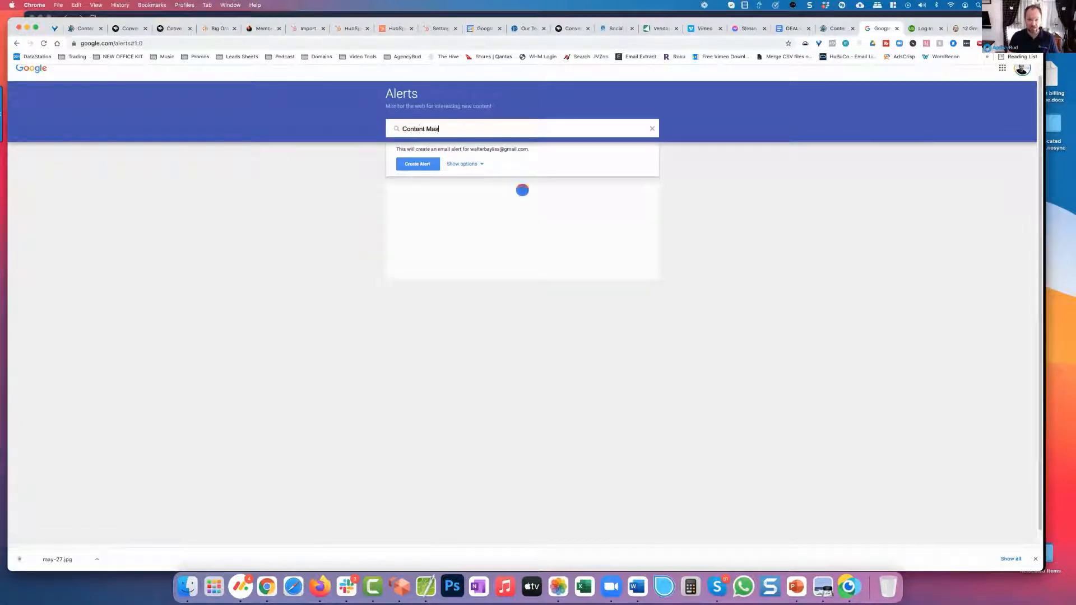
{"action": "type", "text": "kting and SEO"}
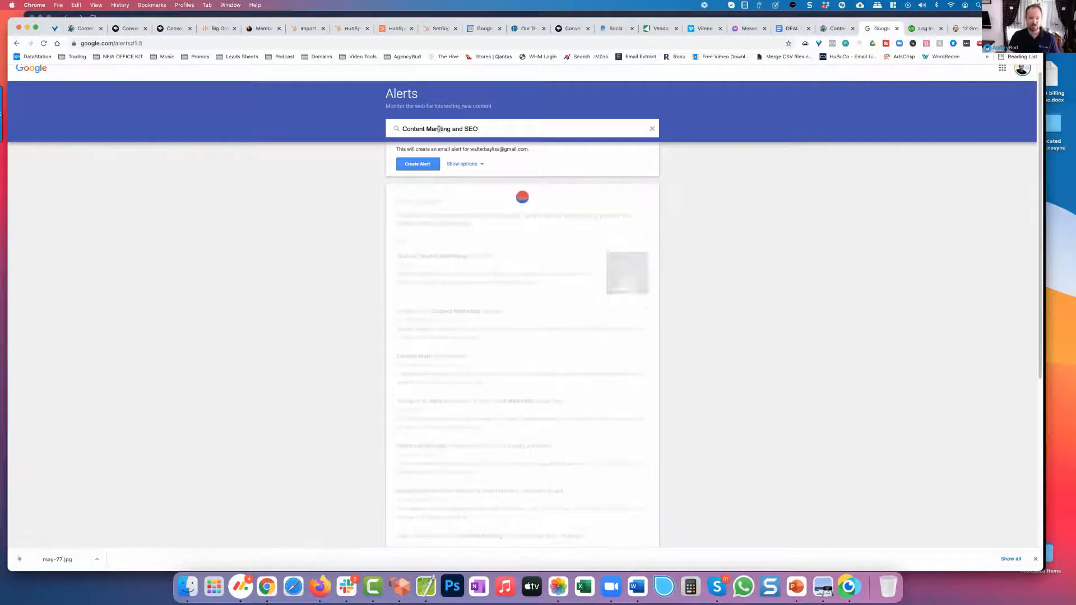
{"action": "type", "text": "e"}
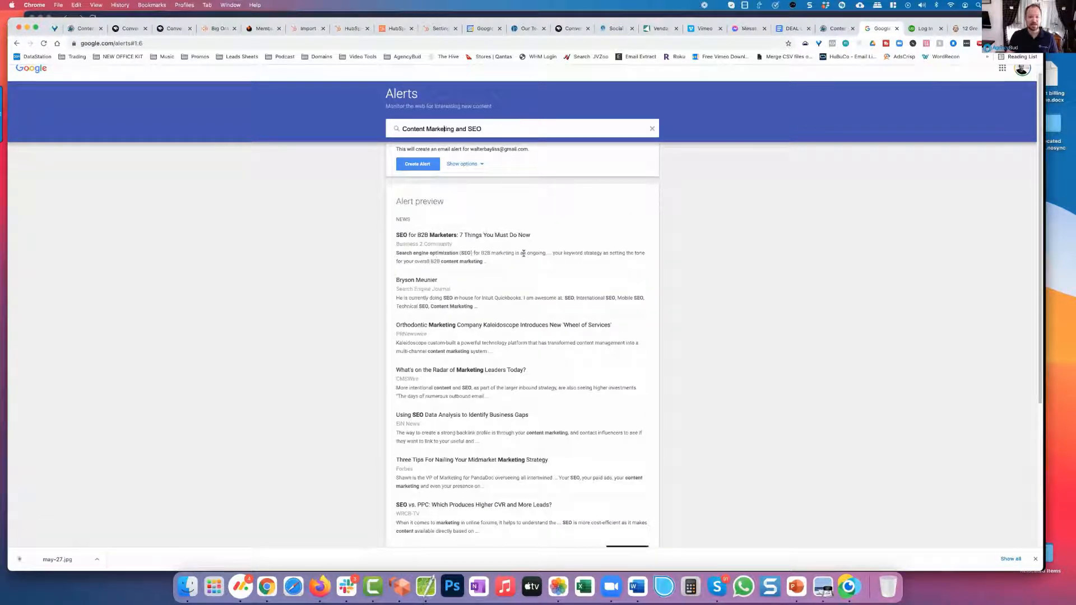
{"action": "scroll", "coordinate": [523, 254], "scroll_direction": "down", "scroll_amount": 5}
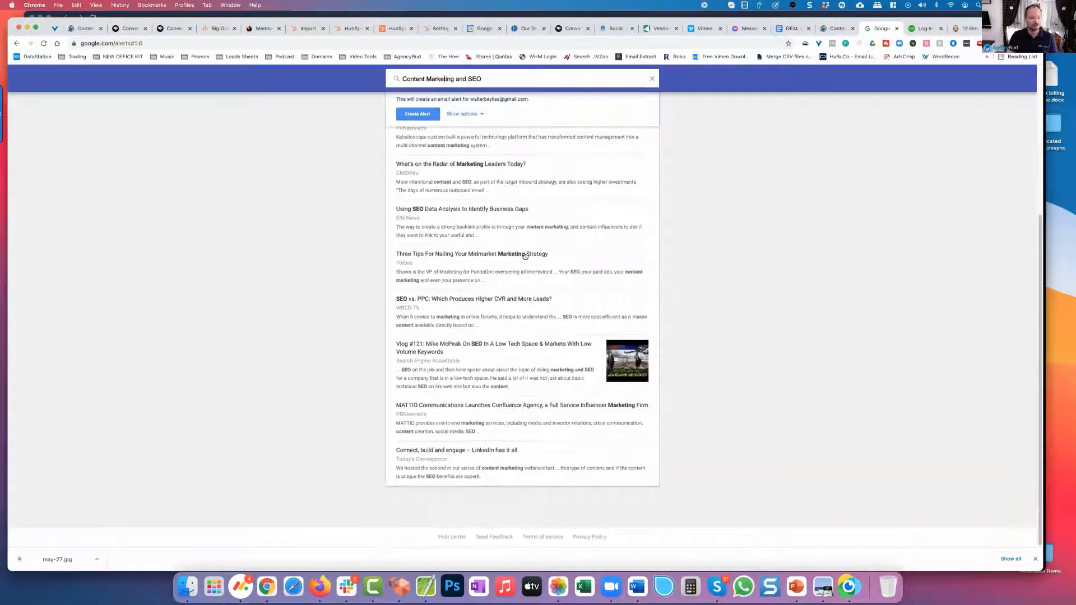
{"action": "scroll", "coordinate": [524, 256], "scroll_direction": "up", "scroll_amount": 5}
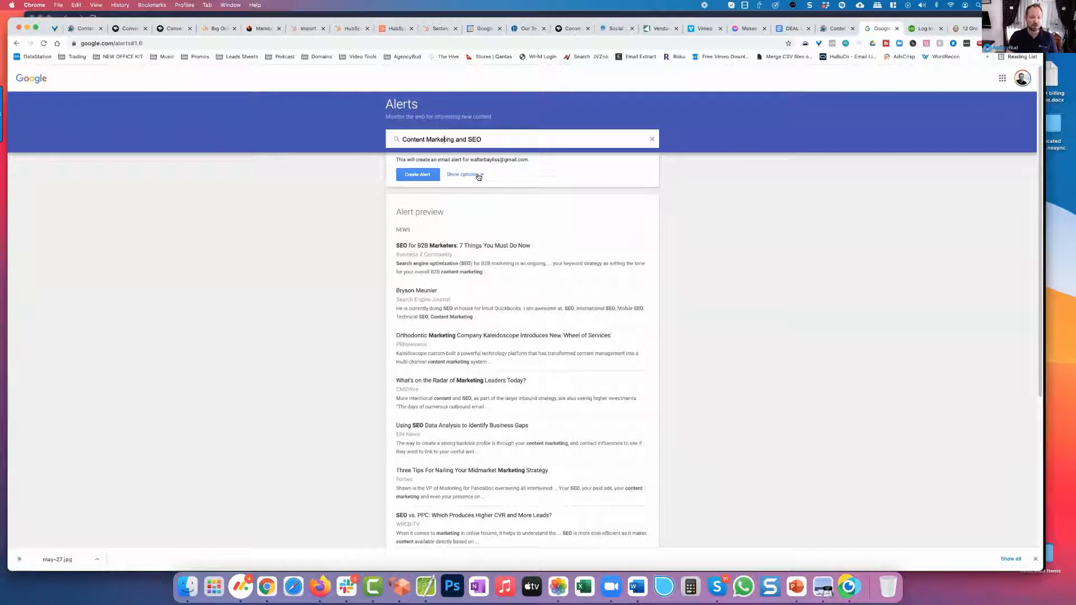
Set the Content Marketing and SEO alert to deliver to an RSS feed and create it.
{"action": "left_click", "coordinate": [479, 175]}
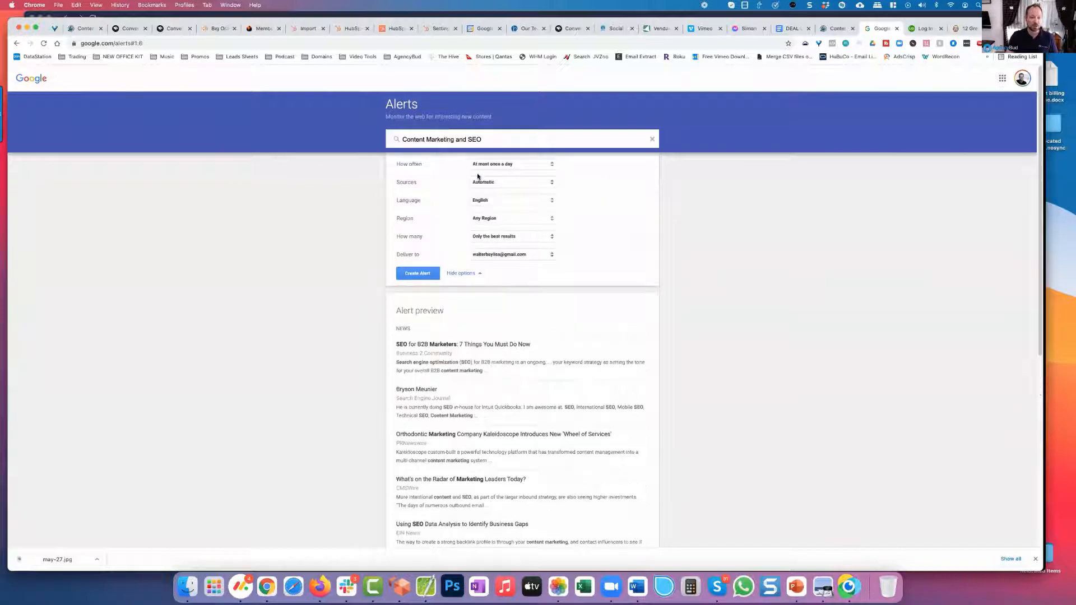
{"action": "left_click", "coordinate": [521, 256]}
{"action": "left_click", "coordinate": [506, 268]}
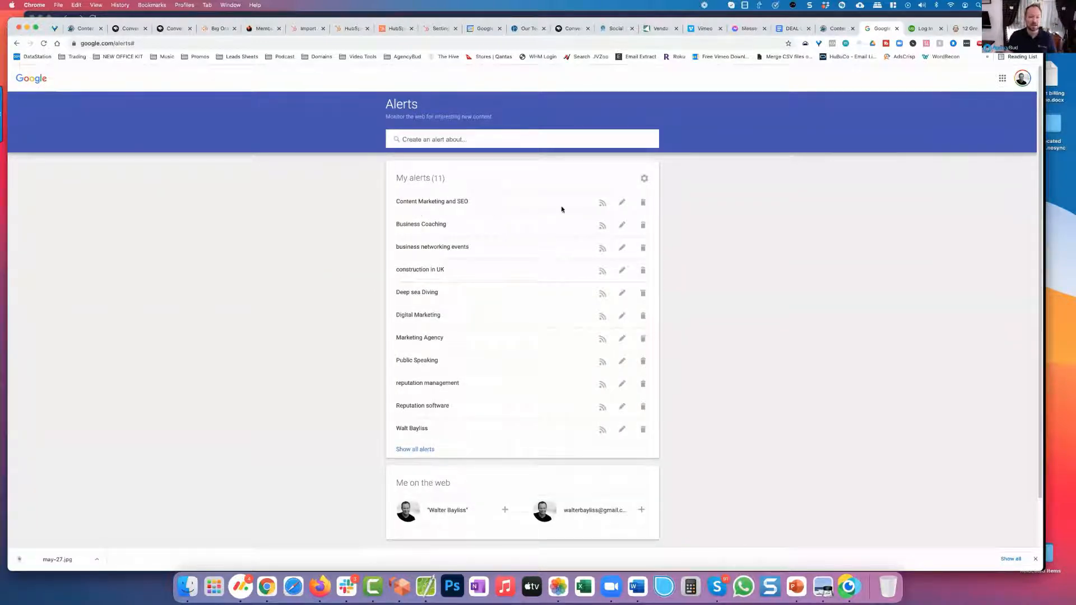
Copy the RSS link address of the Content Marketing and SEO alert and switch back to Content Artemis.
{"action": "right_click", "coordinate": [602, 206]}
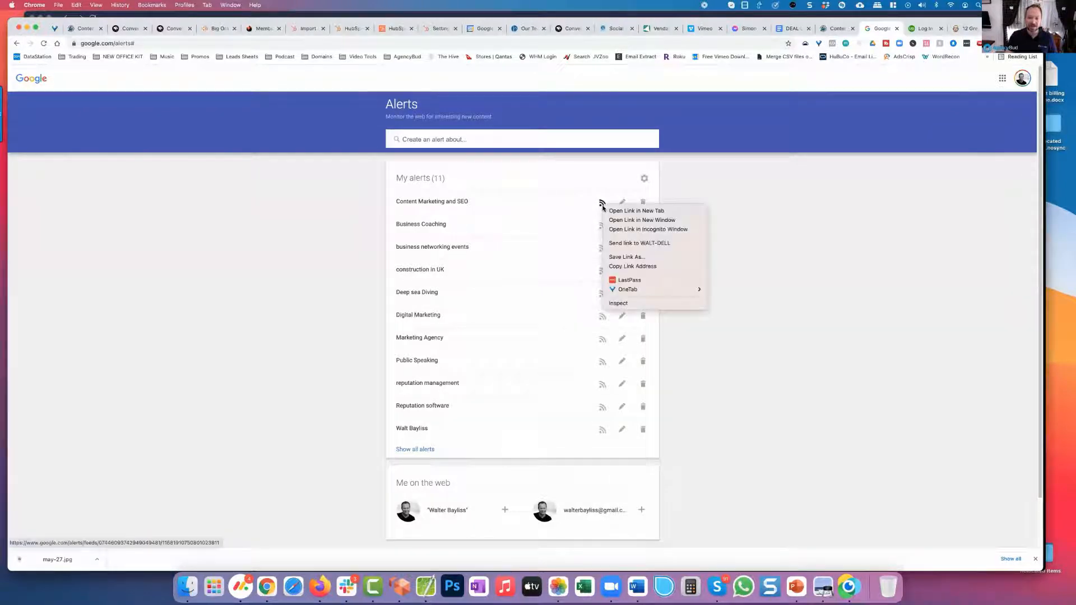
{"action": "left_click", "coordinate": [633, 266]}
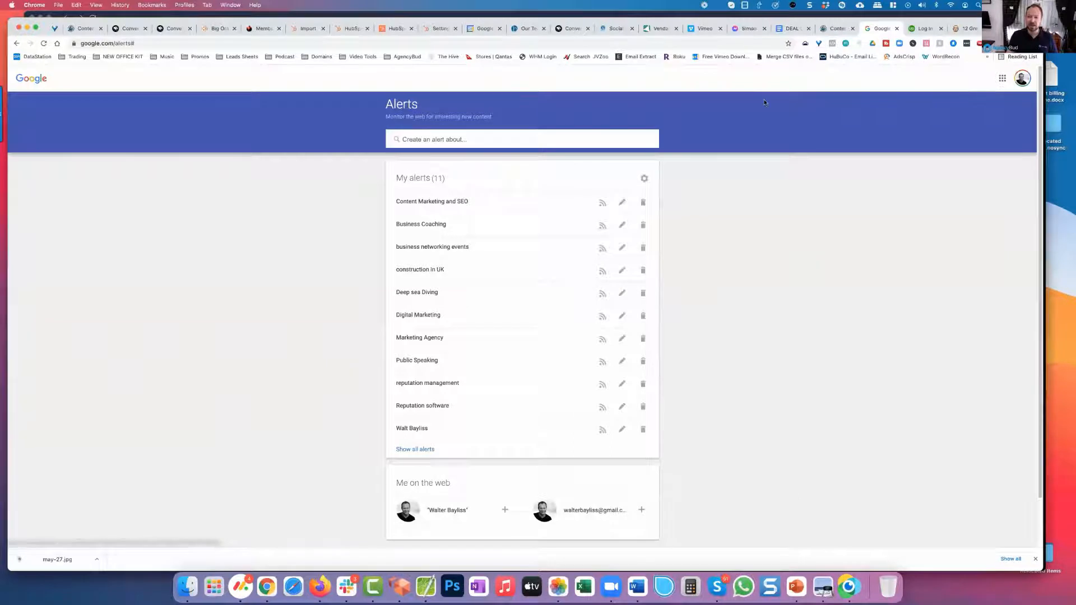
{"action": "left_click", "coordinate": [835, 28]}
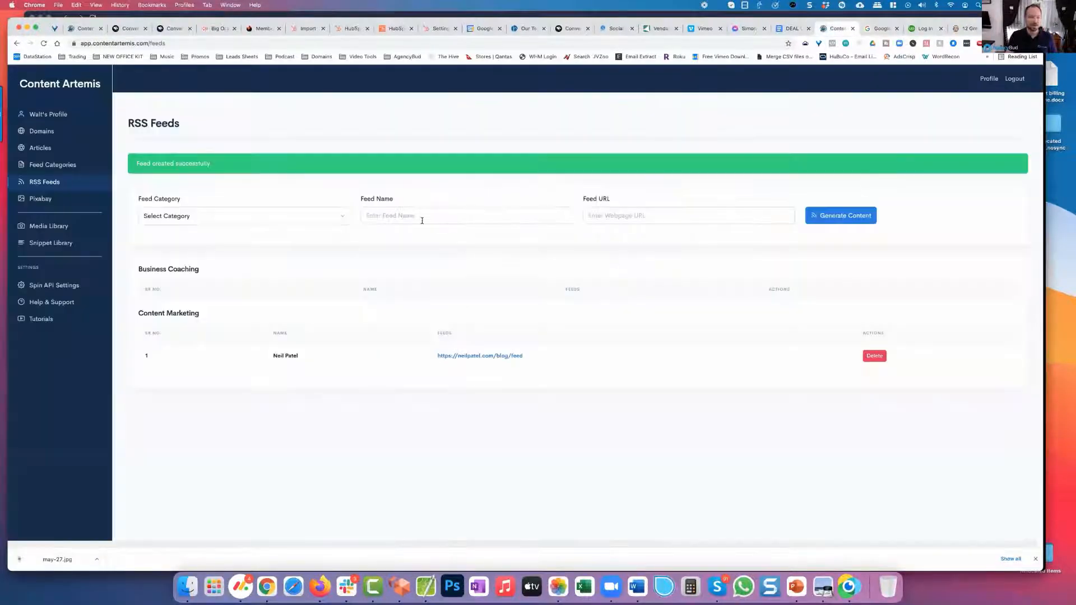
Try to add a feed named Alert about SEO in the Content Marketing category with the copied alert feed URL.
{"action": "left_click", "coordinate": [276, 223]}
{"action": "left_click", "coordinate": [189, 247]}
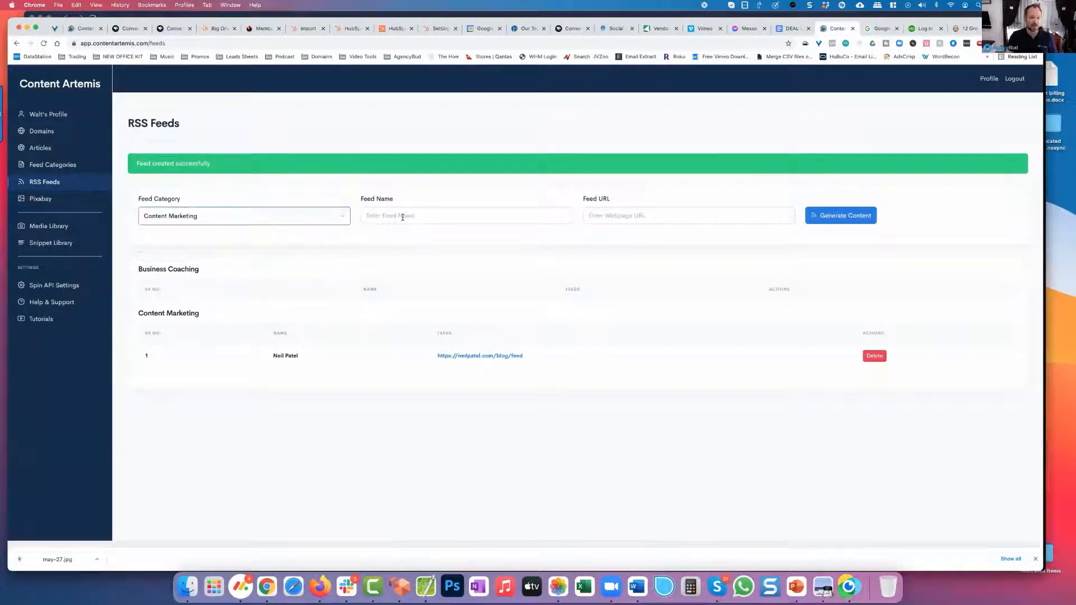
{"action": "left_click", "coordinate": [402, 217]}
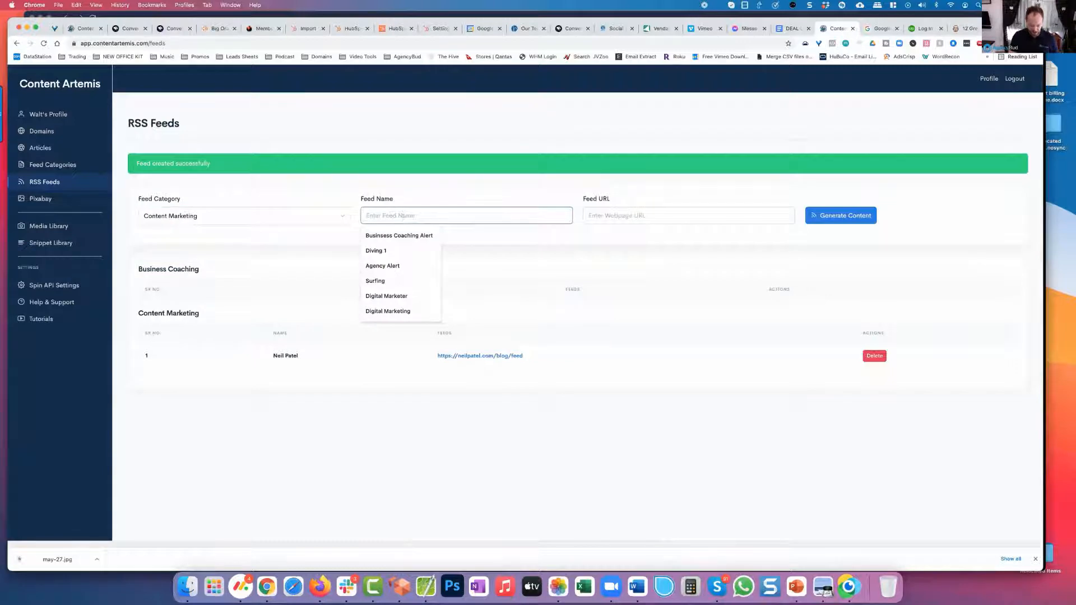
{"action": "type", "text": "Alert about SEO"}
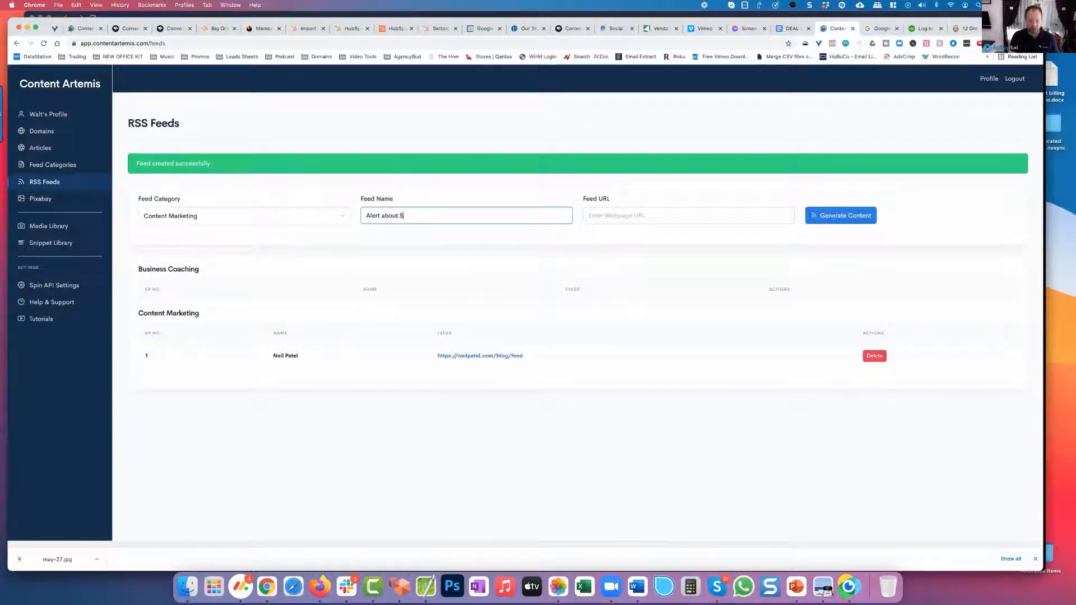
{"action": "key", "text": "Tab"}
{"action": "key", "text": "super+v"}
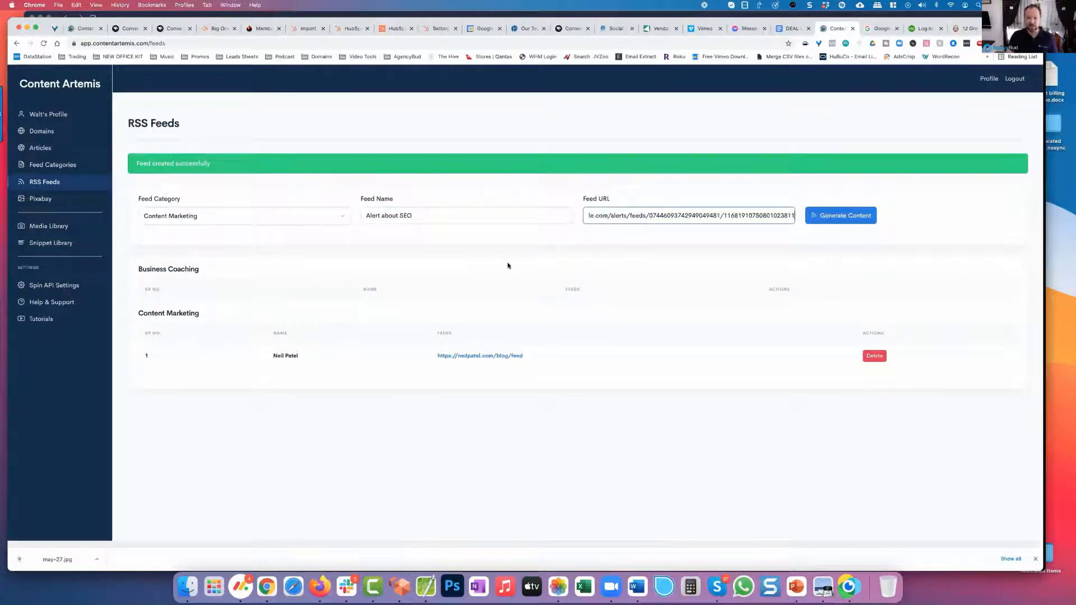
{"action": "key", "text": "Return"}
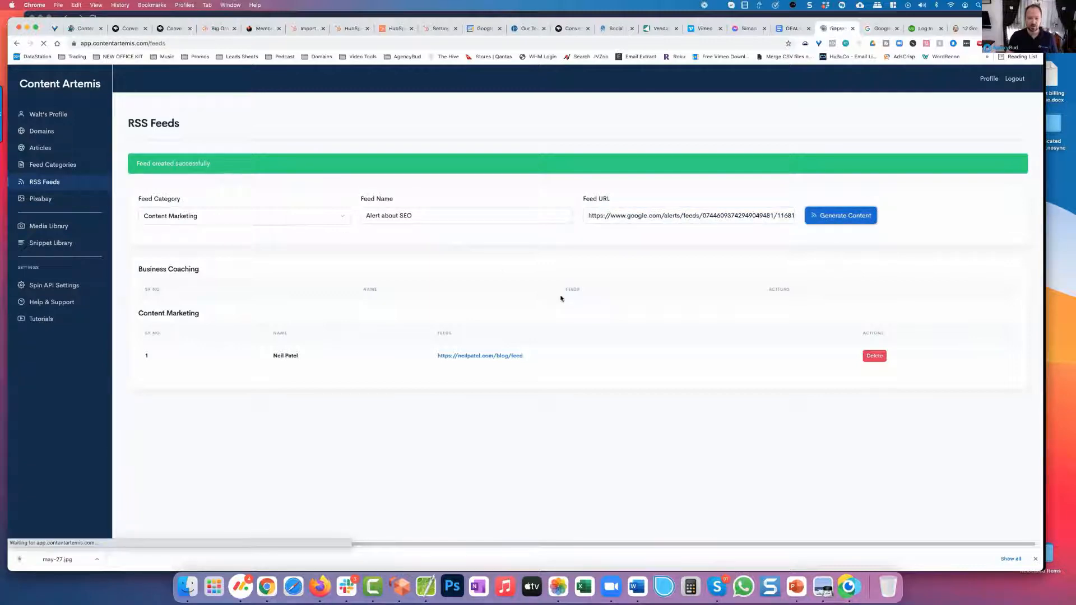
Retry adding the copied alert URL as a Content Marketing feed named Alert, and reload the RSS Feeds page.
{"action": "left_click", "coordinate": [664, 218]}
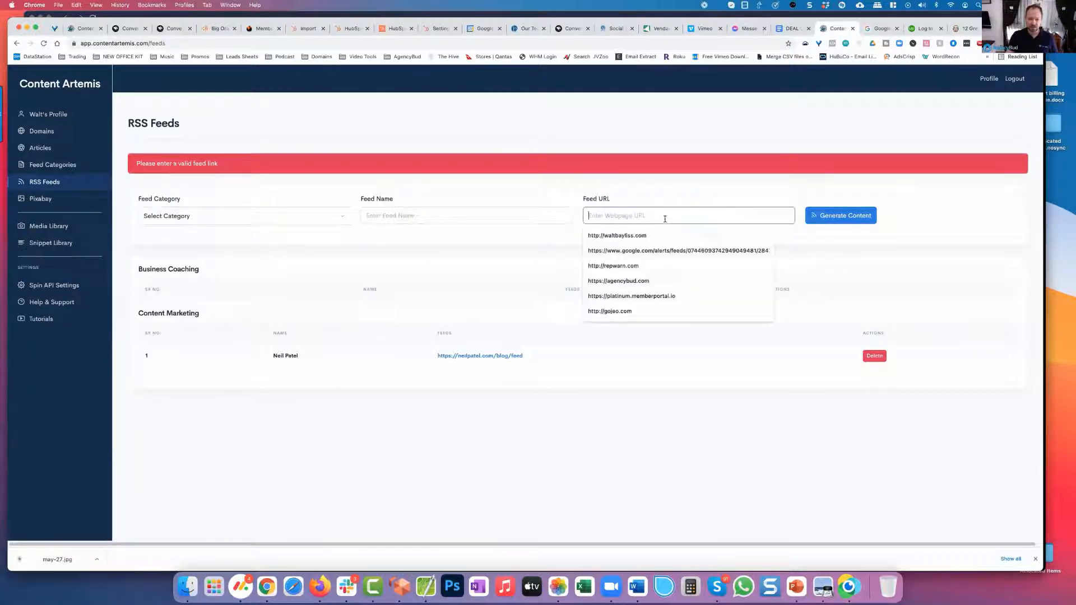
{"action": "left_click", "coordinate": [320, 220]}
{"action": "left_click", "coordinate": [238, 247]}
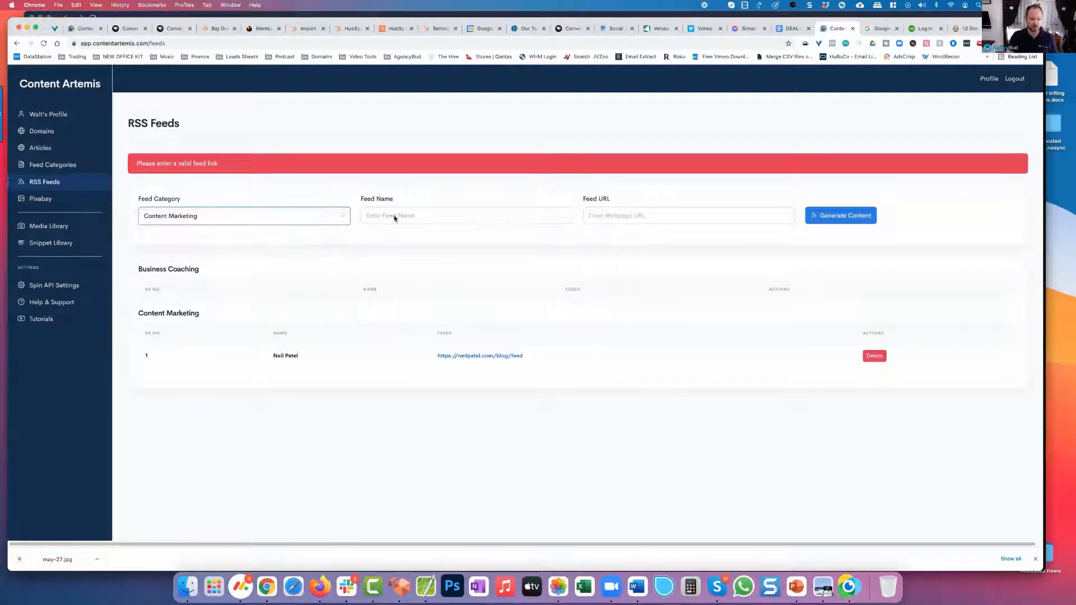
{"action": "left_click", "coordinate": [394, 216]}
{"action": "type", "text": "Alert"}
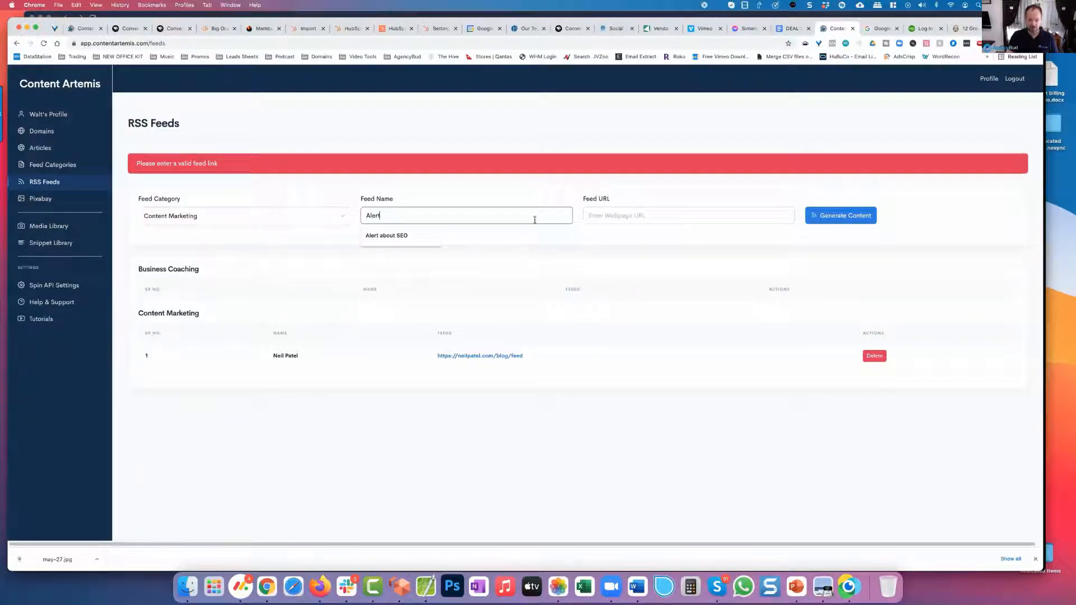
{"action": "left_click", "coordinate": [597, 219]}
{"action": "key", "text": "super+v"}
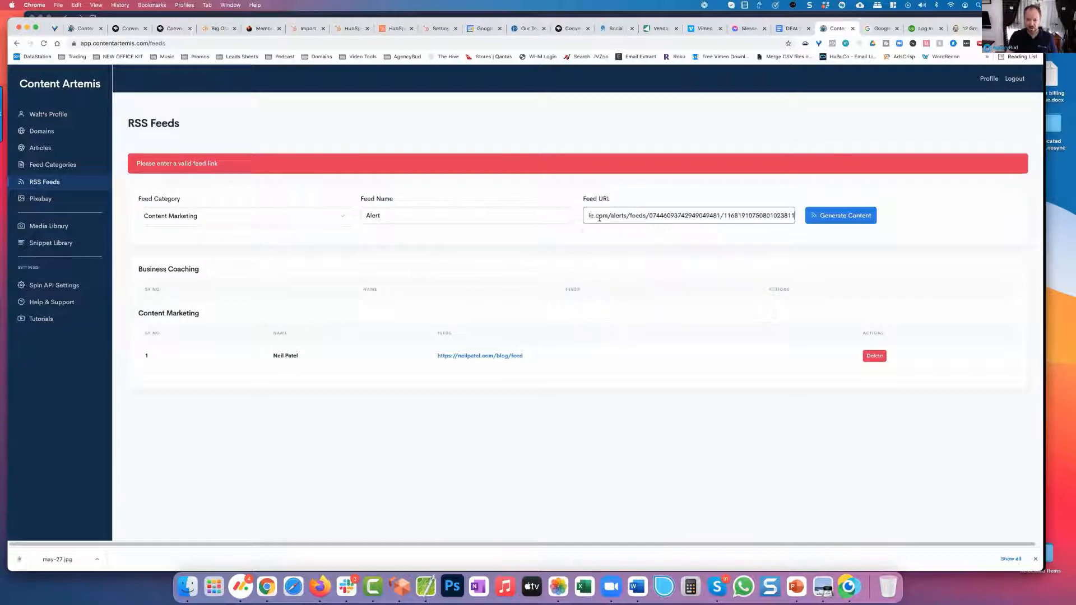
{"action": "left_click_drag", "start_coordinate": [589, 216], "coordinate": [810, 220]}
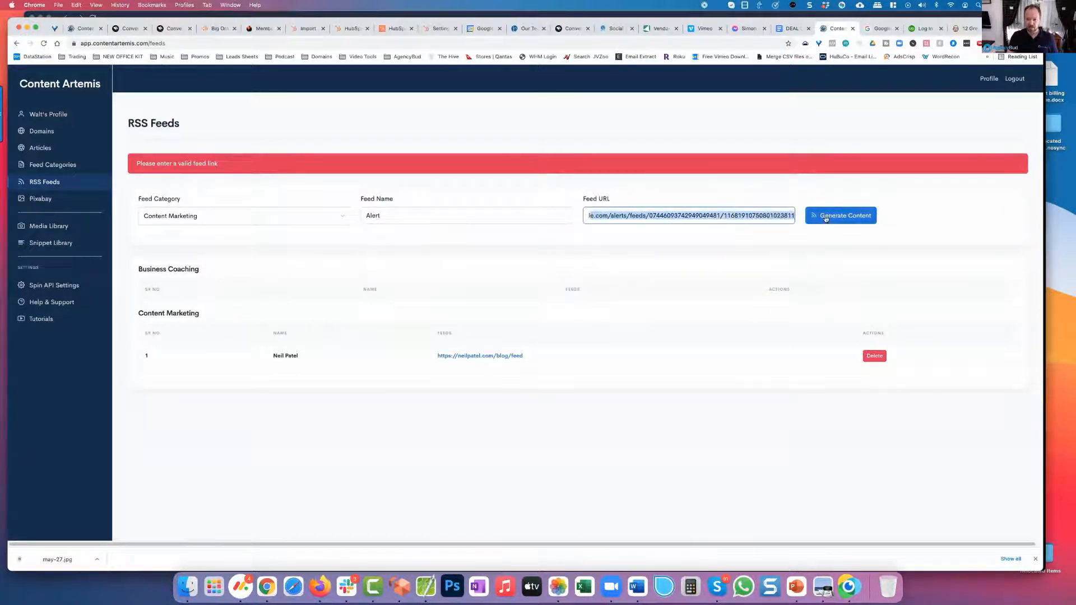
{"action": "left_click", "coordinate": [817, 224]}
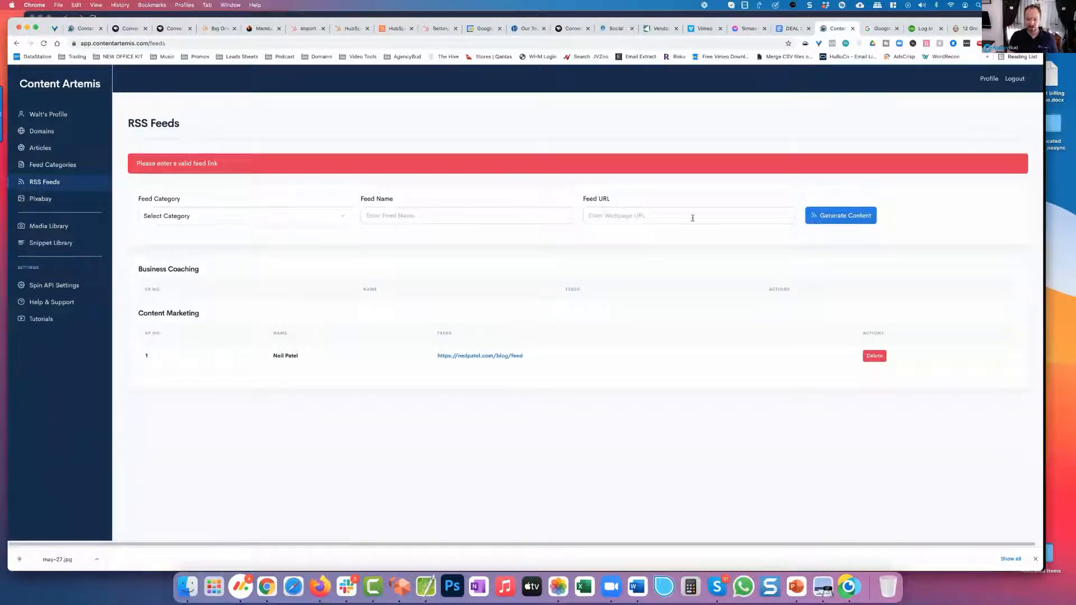
{"action": "left_click", "coordinate": [45, 186]}
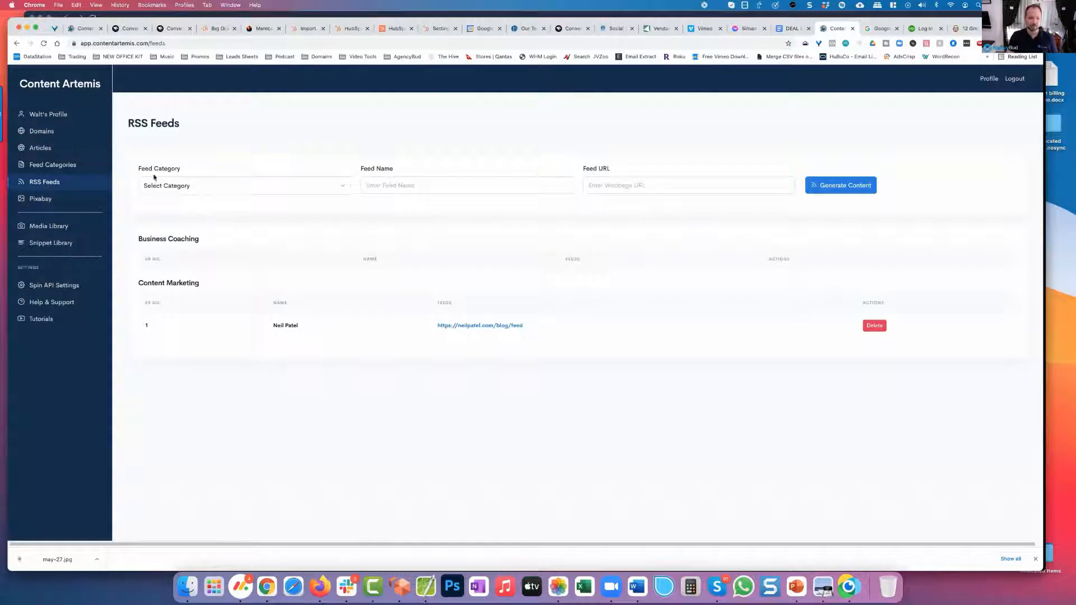
Copy the RSS link address of the Business Coaching alert in Google Alerts and return to Content Artemis.
{"action": "key", "text": "ctrl+Tab"}
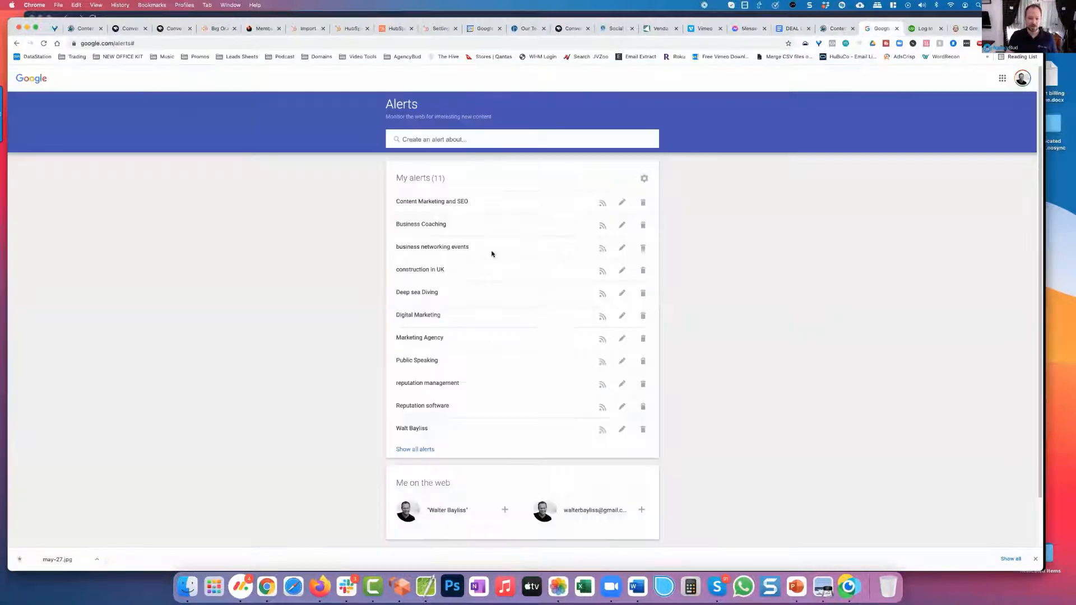
{"action": "right_click", "coordinate": [600, 228]}
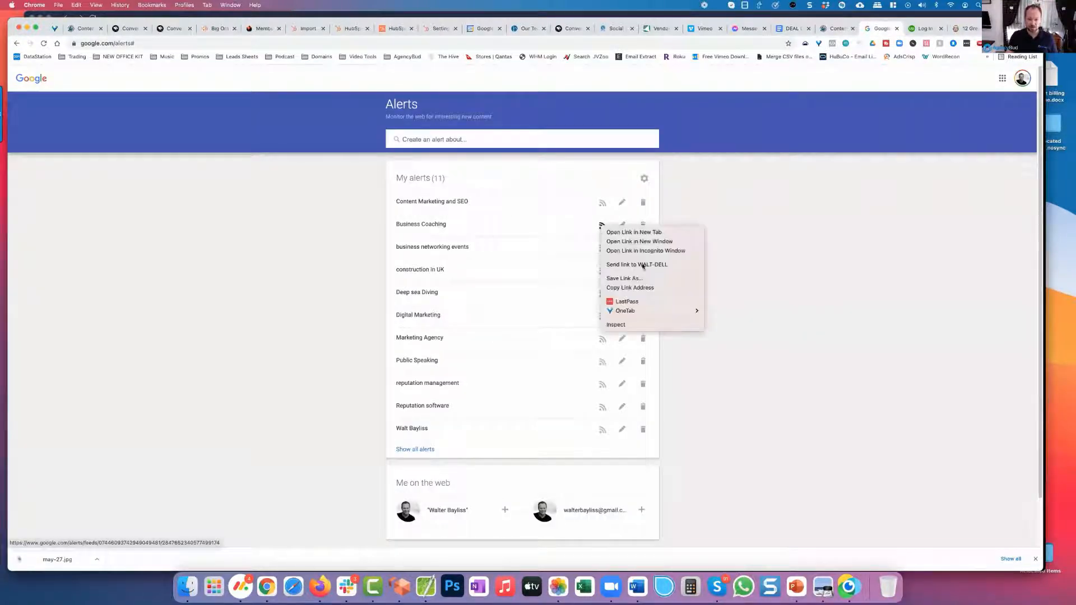
{"action": "left_click", "coordinate": [650, 290]}
{"action": "key", "text": "ctrl+shift+Tab"}
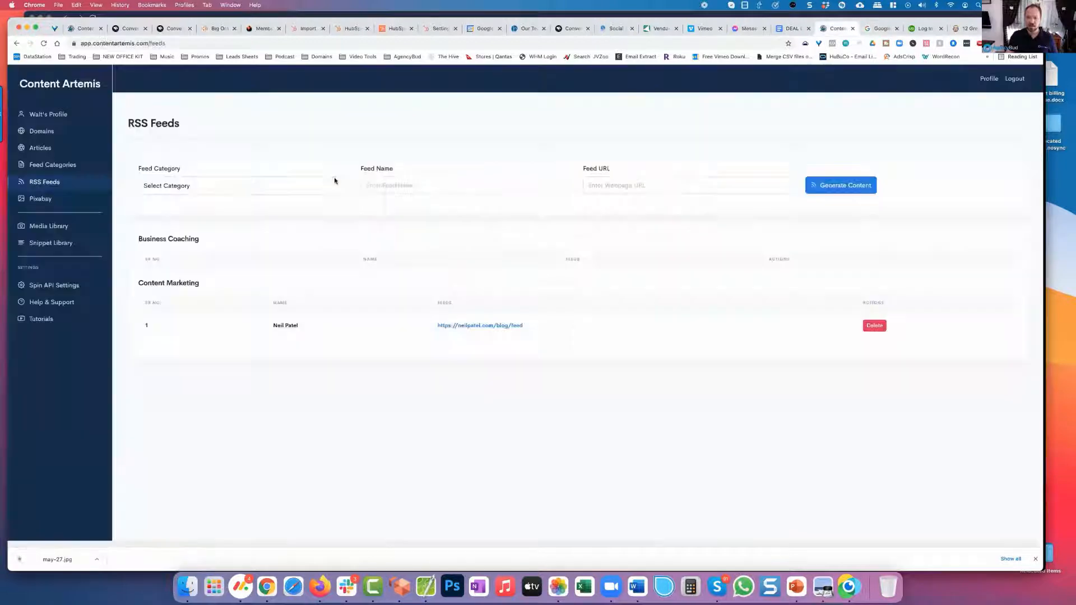
Add a feed named Coaching in the Business Coaching category using the copied Google Alerts feed URL.
{"action": "left_click", "coordinate": [247, 186]}
{"action": "left_click", "coordinate": [196, 208]}
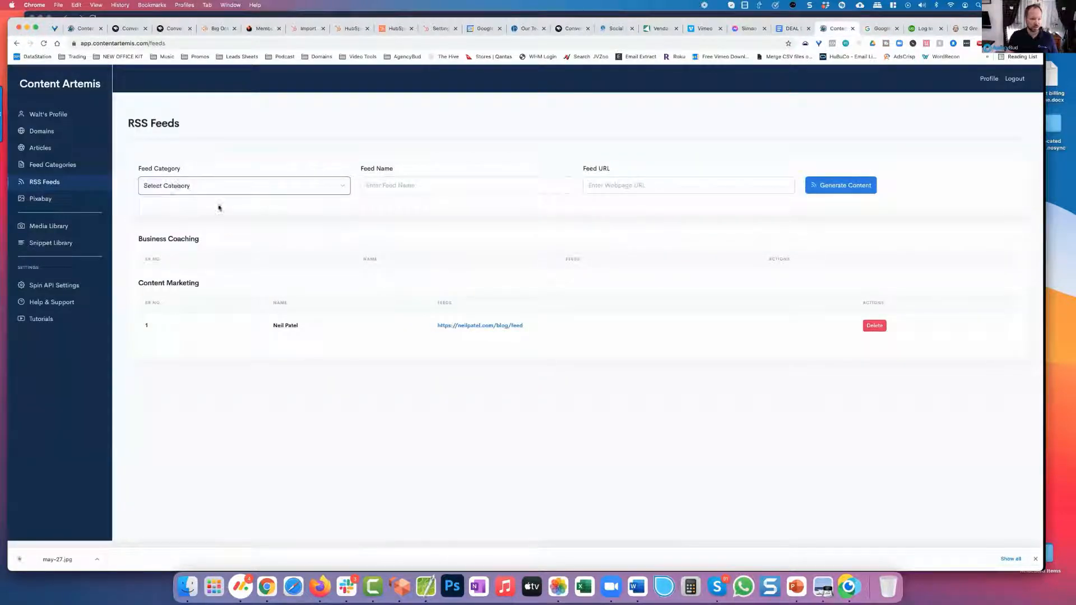
{"action": "left_click", "coordinate": [383, 185]}
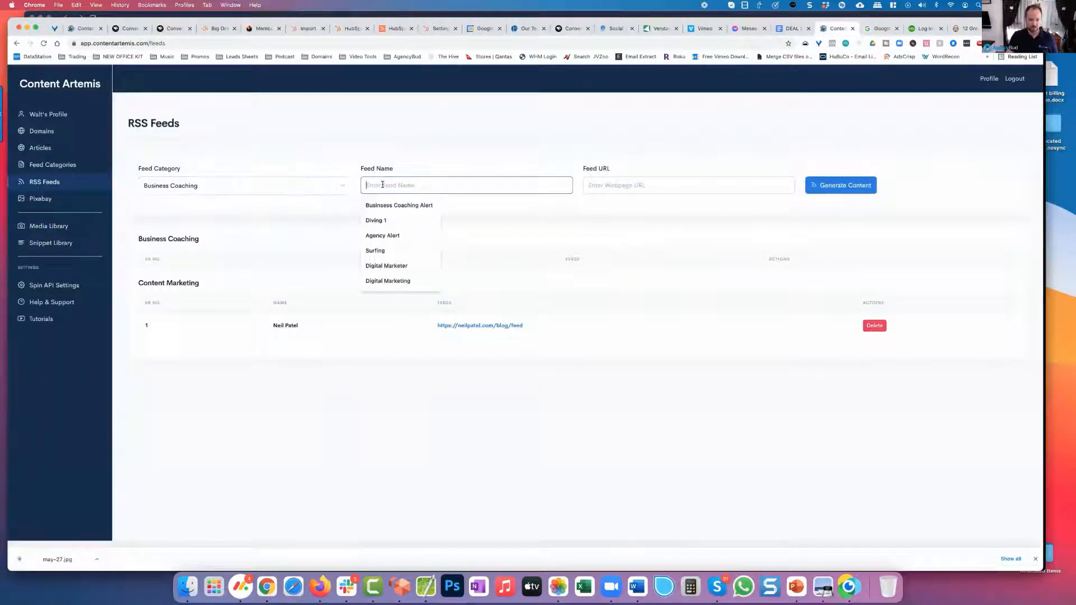
{"action": "type", "text": "Coaching"}
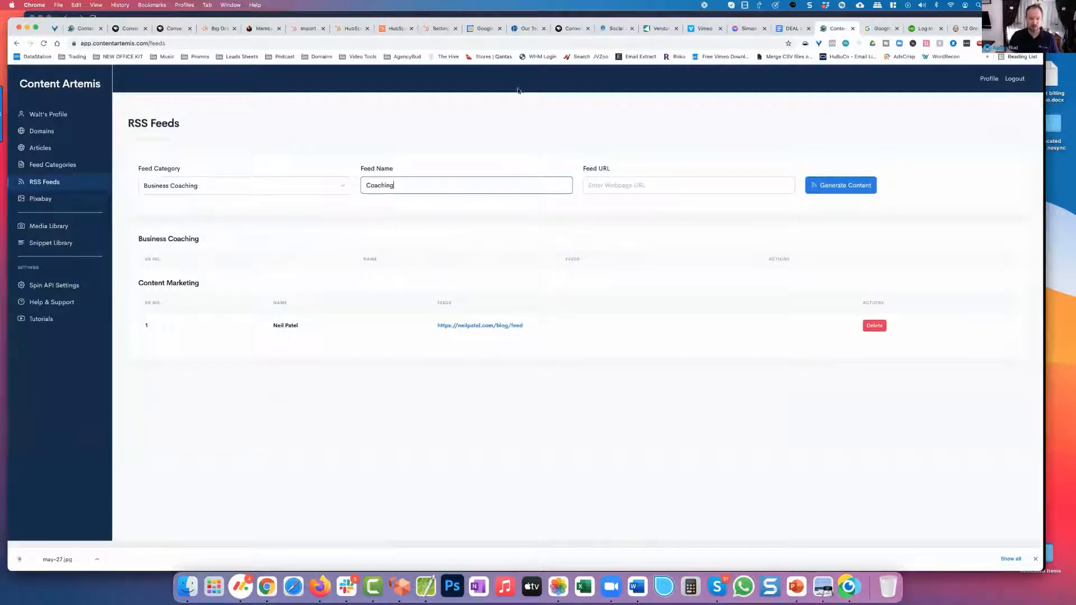
{"action": "left_click", "coordinate": [596, 187]}
{"action": "left_click", "coordinate": [622, 220]}
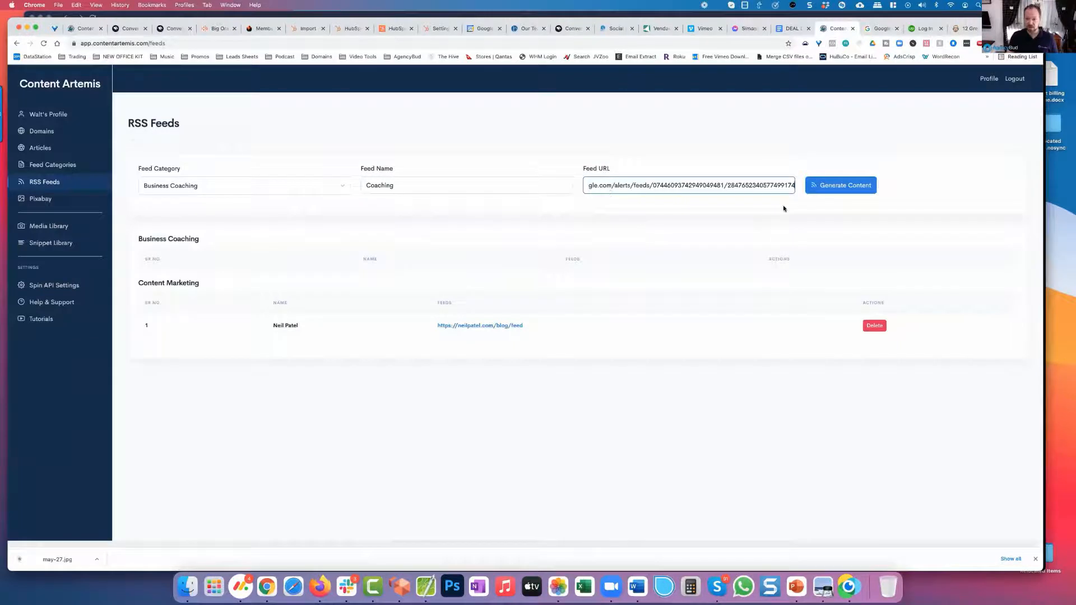
{"action": "left_click", "coordinate": [845, 186]}
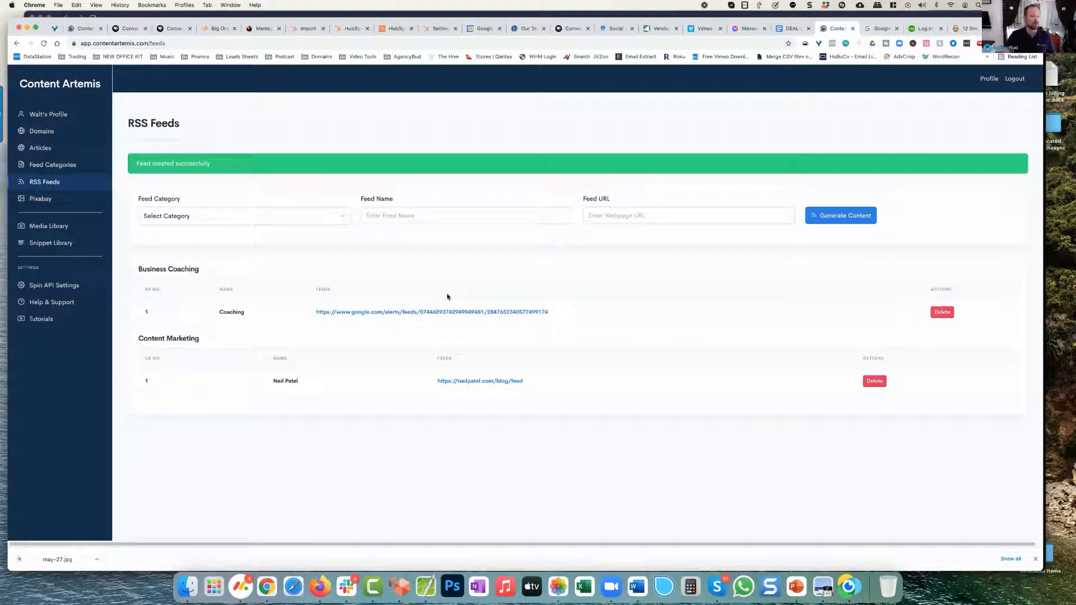
Create a new article named Content Marketing 101 and continue to its feed list.
{"action": "left_click", "coordinate": [48, 148]}
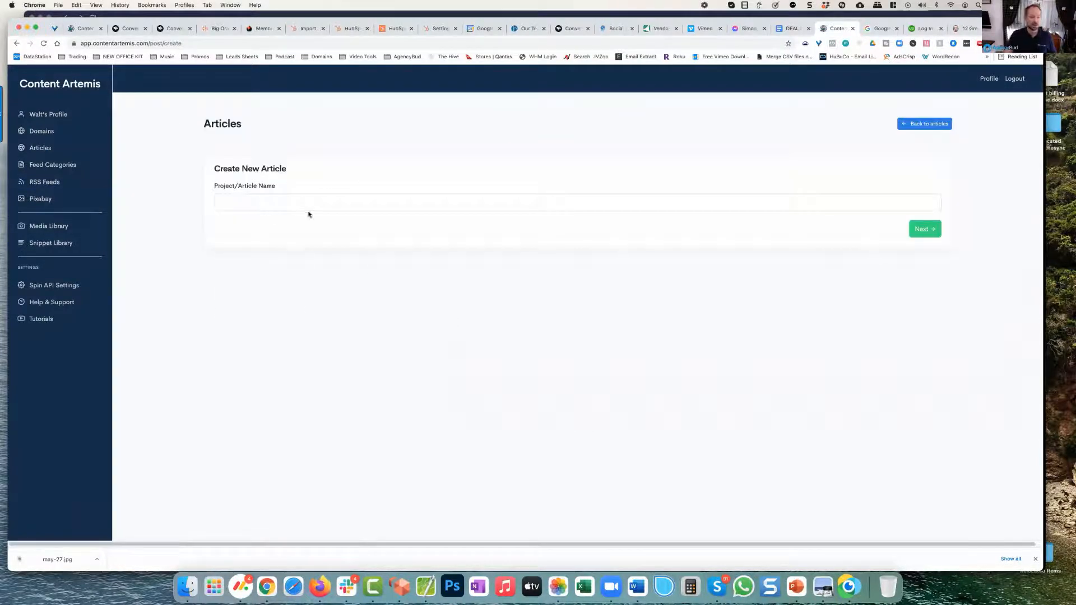
{"action": "left_click", "coordinate": [308, 212]}
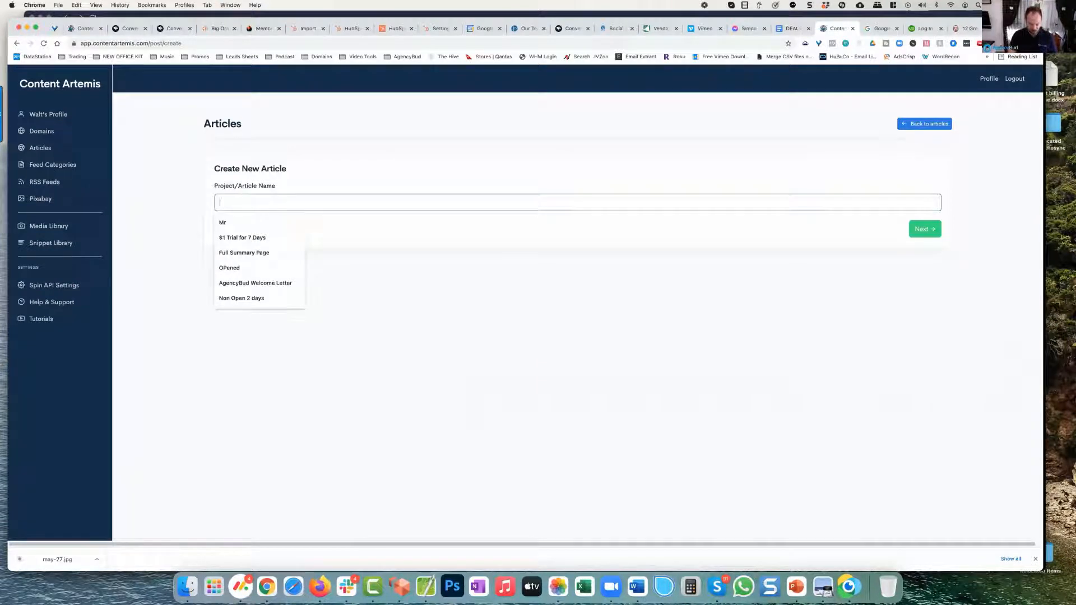
{"action": "type", "text": "Content Market"}
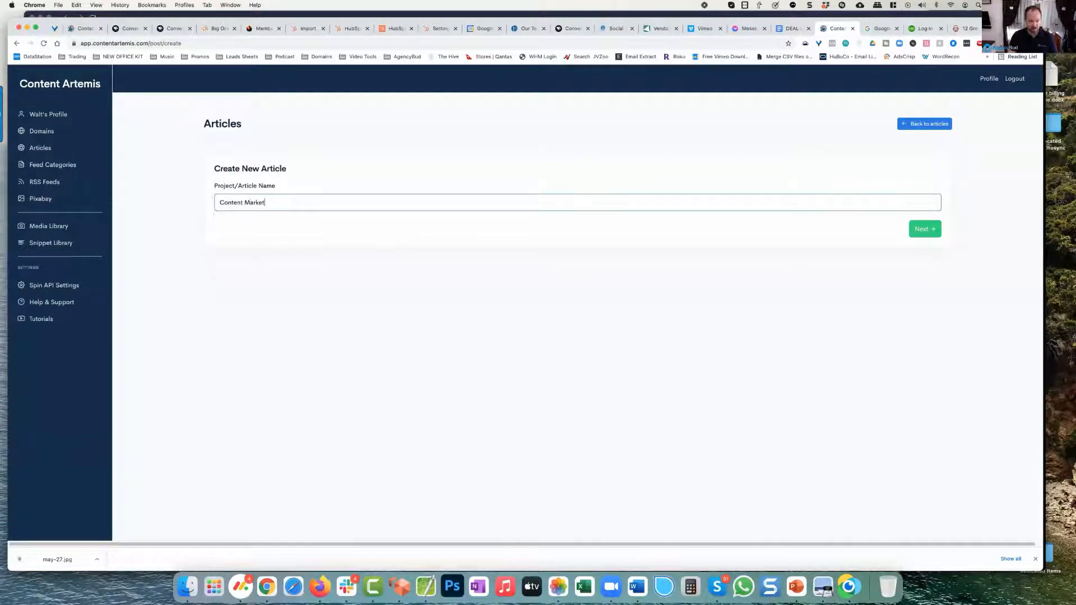
{"action": "type", "text": "ing 101"}
{"action": "left_click", "coordinate": [924, 228]}
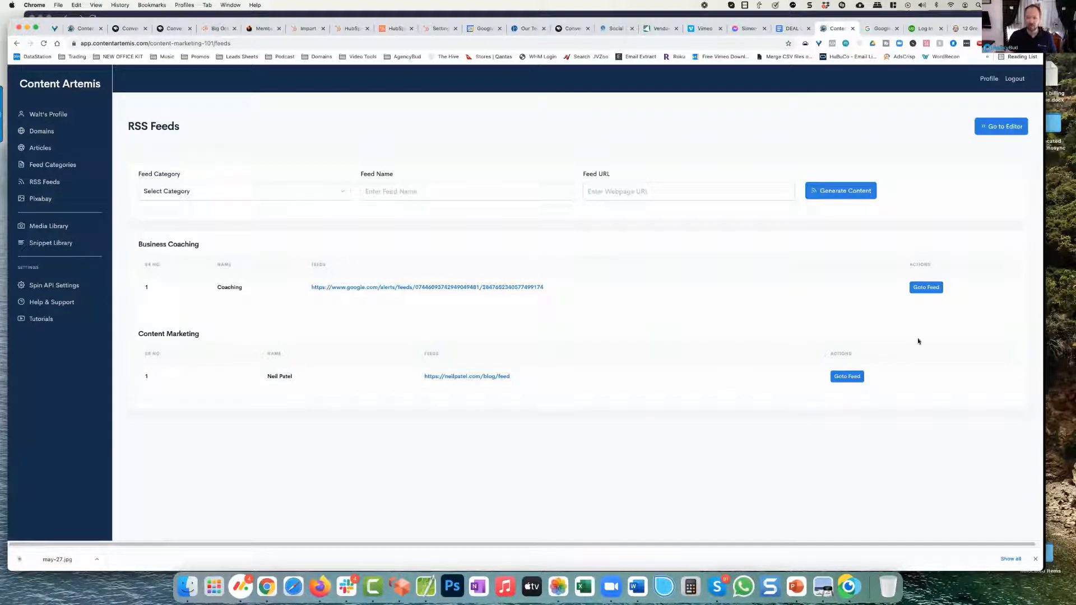
Open the Coaching feed for the article and look through its post previews.
{"action": "left_click", "coordinate": [931, 289]}
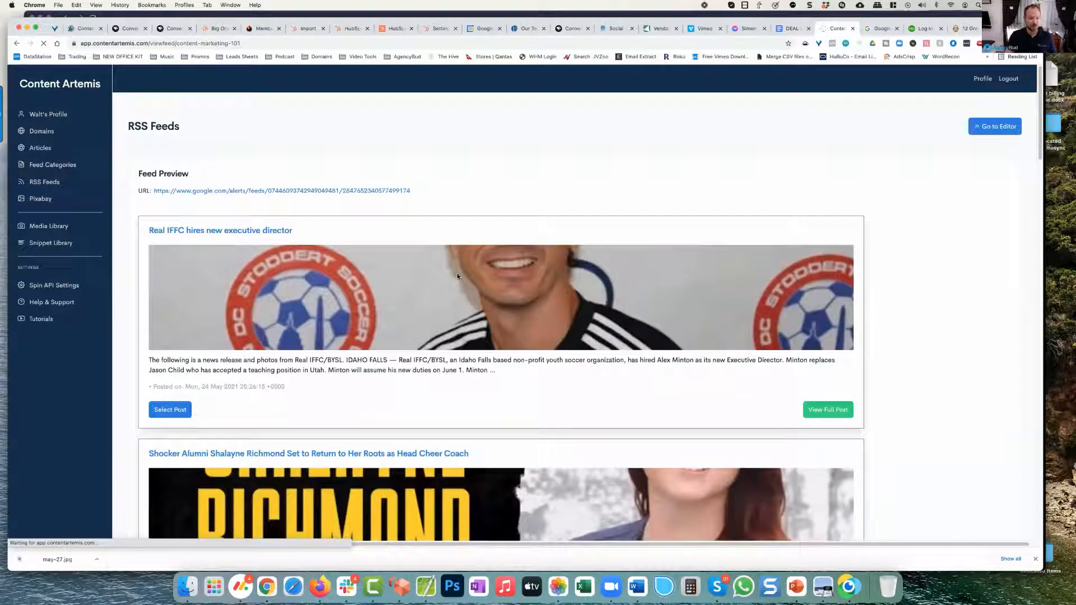
{"action": "scroll", "coordinate": [458, 276], "scroll_direction": "down", "scroll_amount": 10}
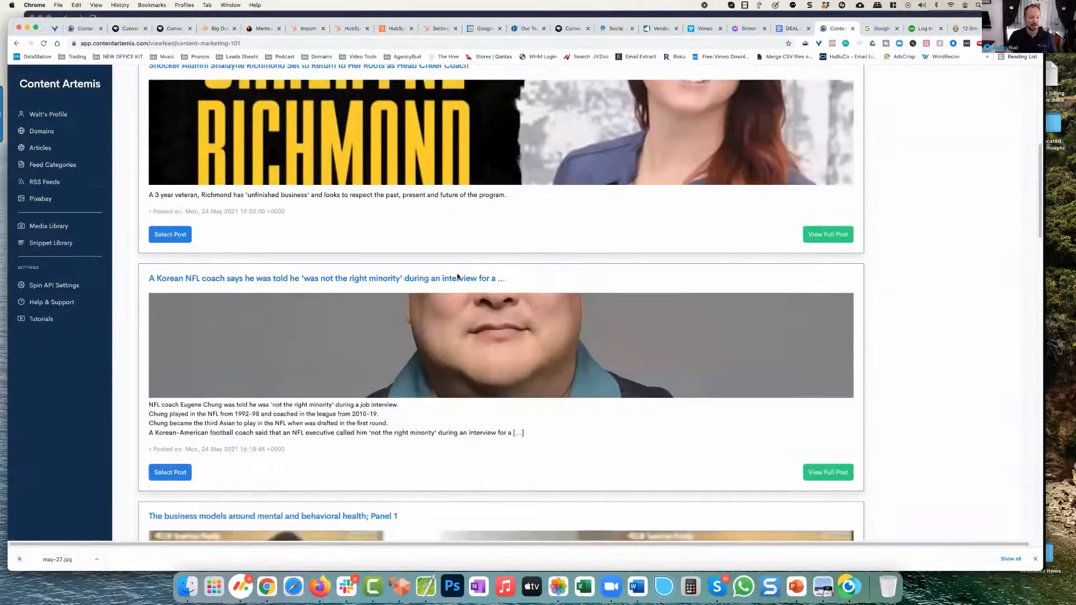
{"action": "scroll", "coordinate": [458, 276], "scroll_direction": "down", "scroll_amount": 5}
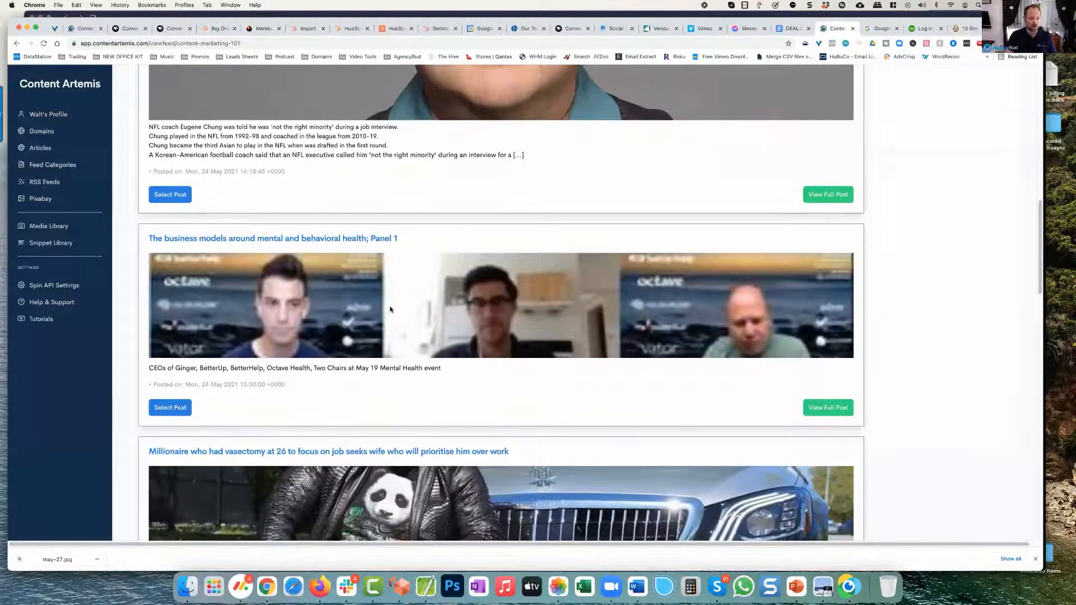
{"action": "scroll", "coordinate": [391, 309], "scroll_direction": "down", "scroll_amount": 6}
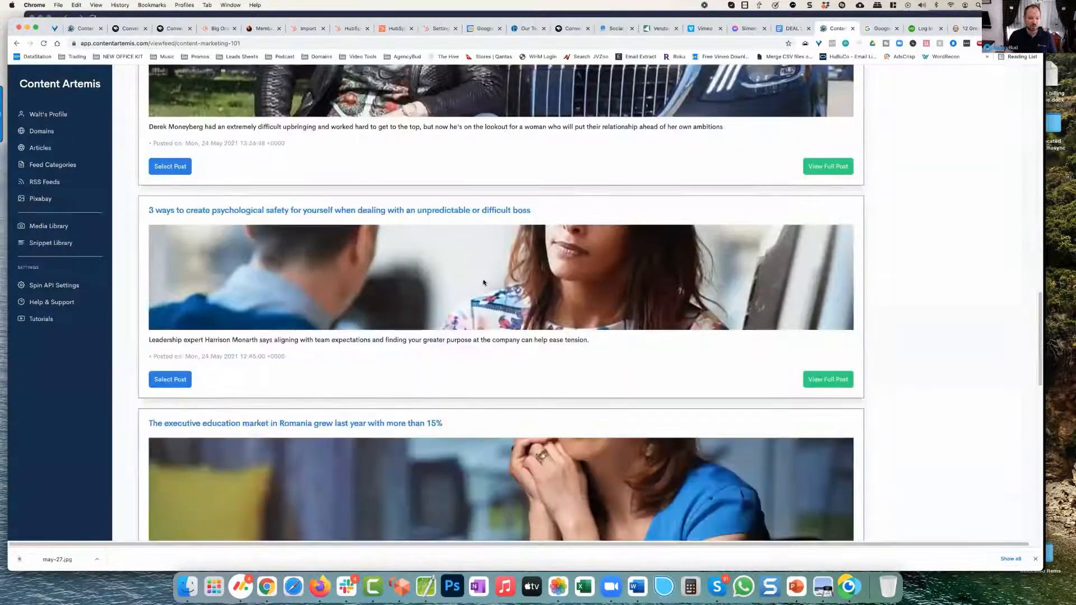
{"action": "scroll", "coordinate": [483, 282], "scroll_direction": "down", "scroll_amount": 4}
{"action": "scroll", "coordinate": [484, 282], "scroll_direction": "up", "scroll_amount": 15}
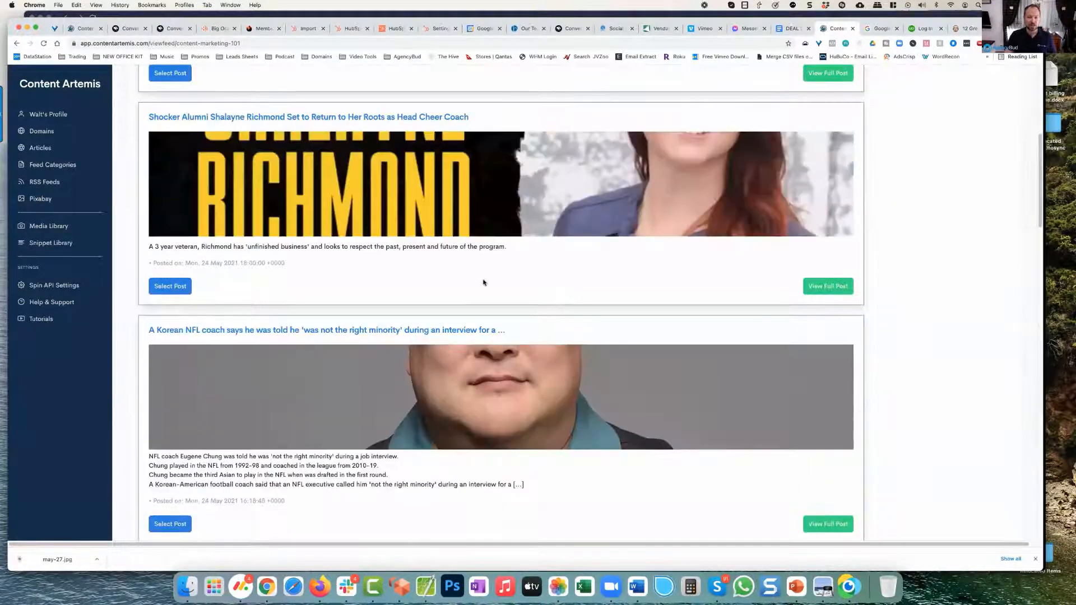
{"action": "scroll", "coordinate": [473, 286], "scroll_direction": "up", "scroll_amount": 4}
{"action": "scroll", "coordinate": [473, 287], "scroll_direction": "down", "scroll_amount": 2}
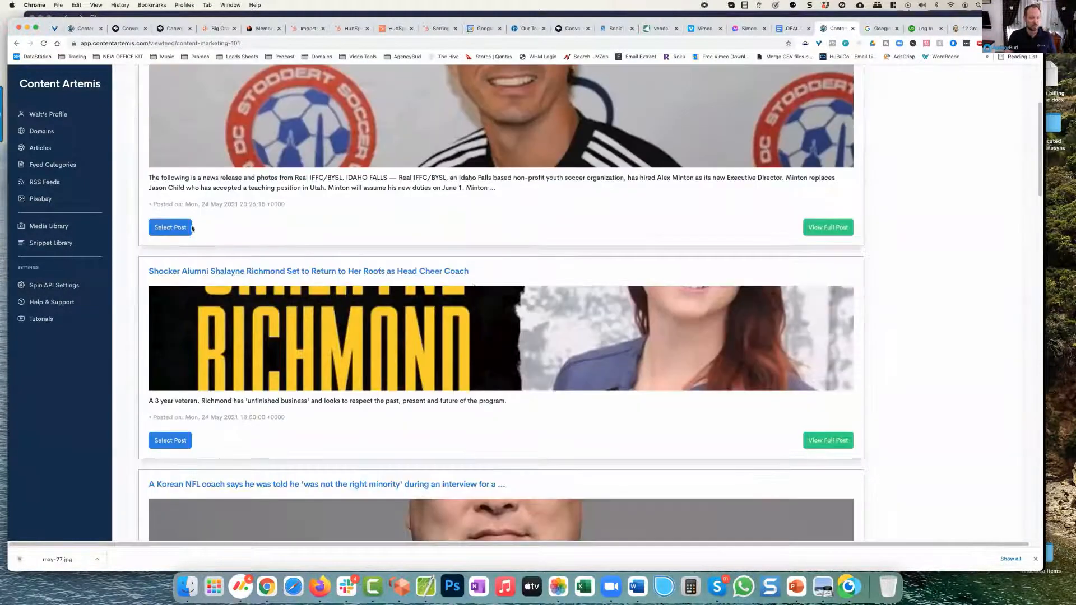
View the full post "The business models around mental and behavioral health; Panel 1", skim it and return to the feed preview.
{"action": "scroll", "coordinate": [287, 275], "scroll_direction": "down", "scroll_amount": 5}
{"action": "scroll", "coordinate": [292, 279], "scroll_direction": "down", "scroll_amount": 5}
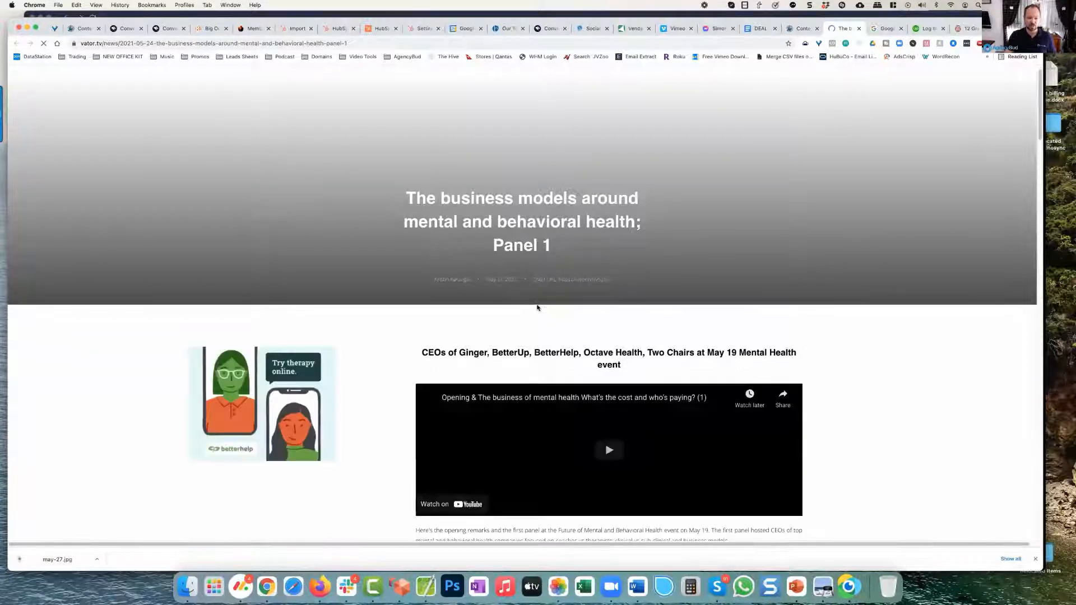
{"action": "scroll", "coordinate": [537, 306], "scroll_direction": "down", "scroll_amount": 5}
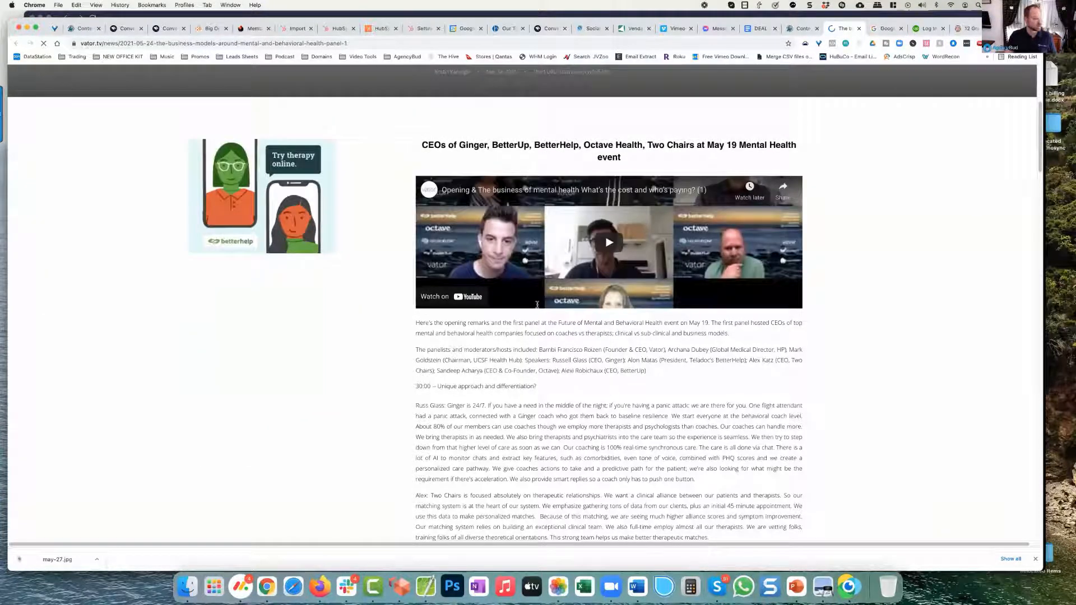
{"action": "scroll", "coordinate": [536, 305], "scroll_direction": "down", "scroll_amount": 7}
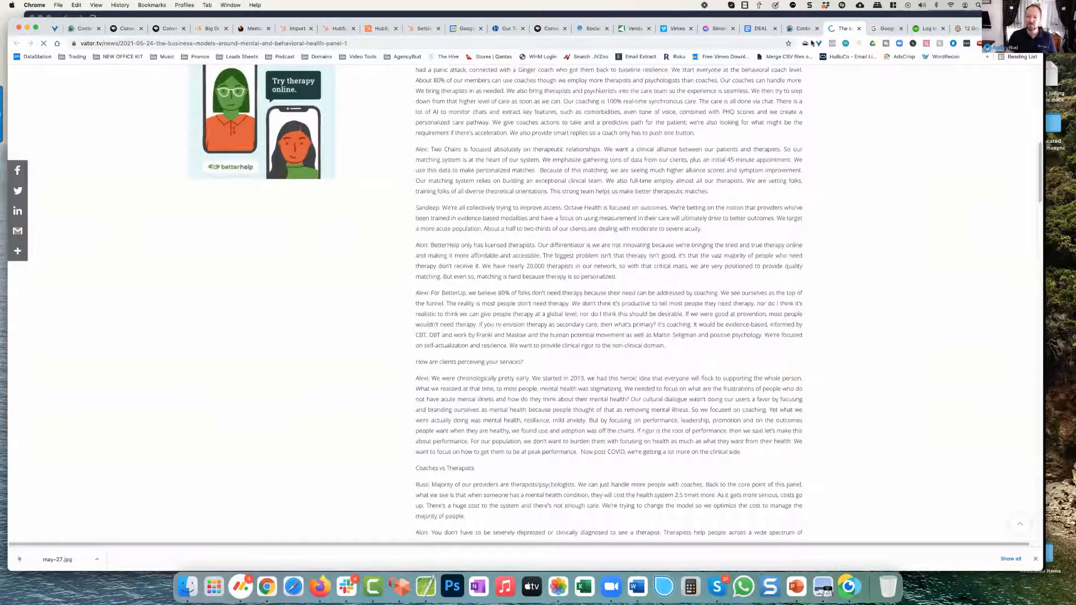
{"action": "key", "text": "ctrl+shift+Tab"}
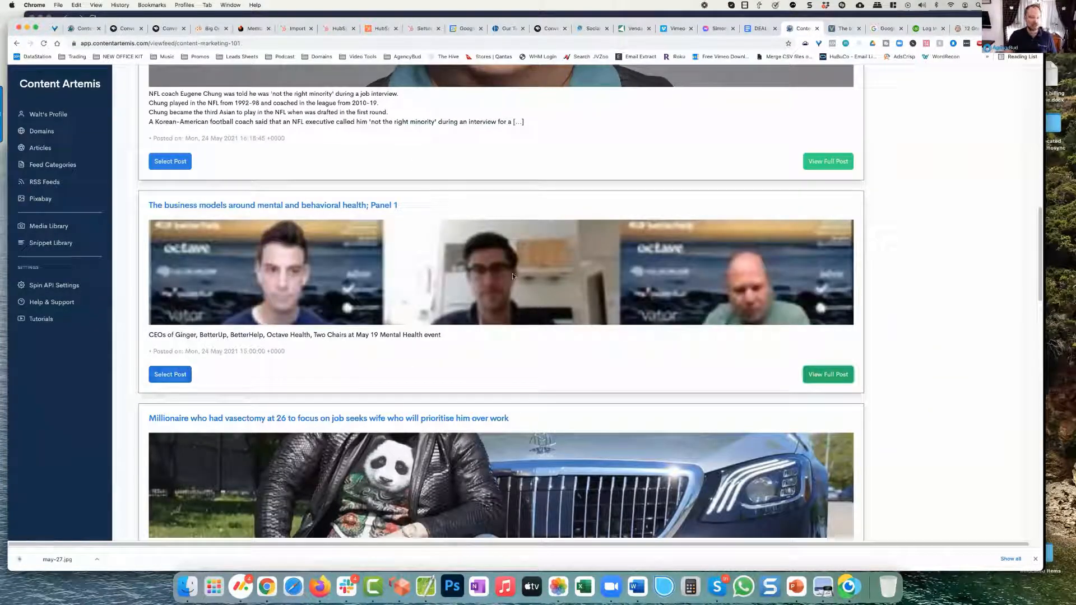
Select the posts about mental and behavioral health business models and the executive education market in Romania for the article.
{"action": "left_click", "coordinate": [170, 375]}
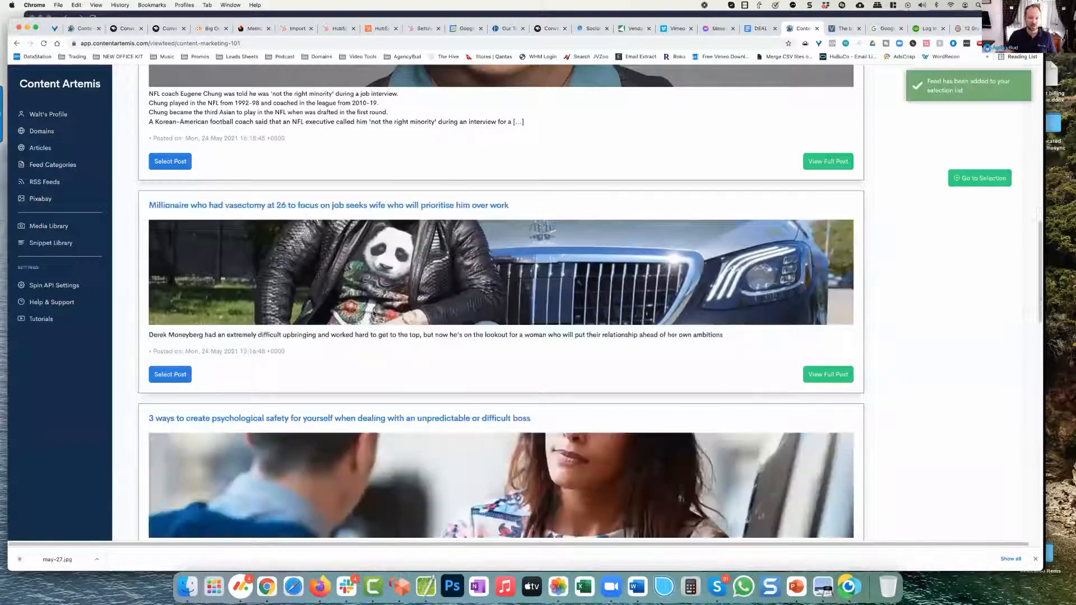
{"action": "scroll", "coordinate": [373, 314], "scroll_direction": "down", "scroll_amount": 1}
{"action": "scroll", "coordinate": [373, 314], "scroll_direction": "down", "scroll_amount": 5}
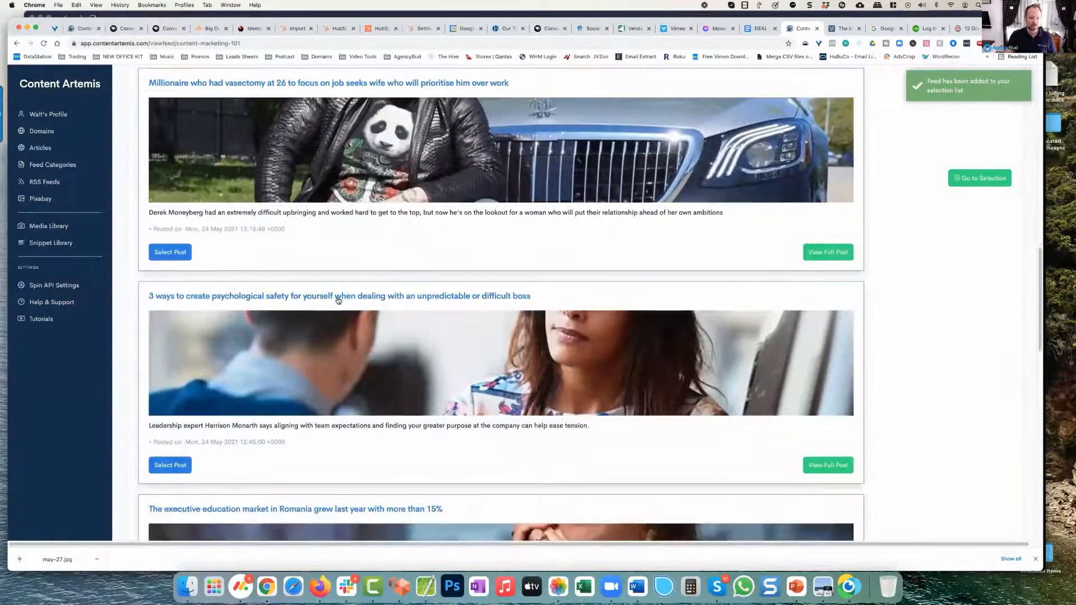
{"action": "scroll", "coordinate": [399, 250], "scroll_direction": "down", "scroll_amount": 3}
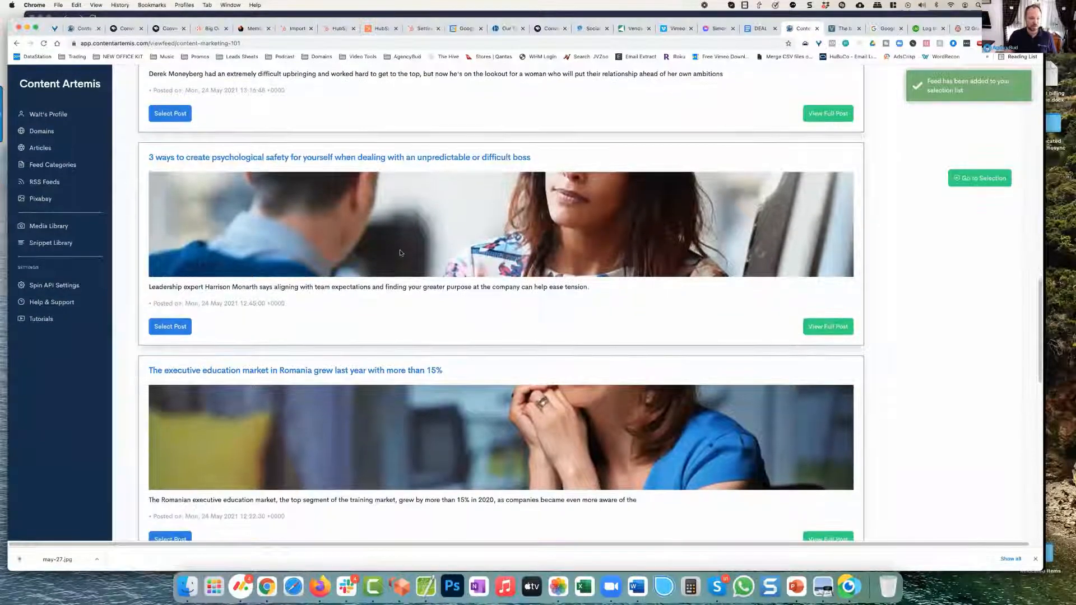
{"action": "scroll", "coordinate": [415, 327], "scroll_direction": "down", "scroll_amount": 4}
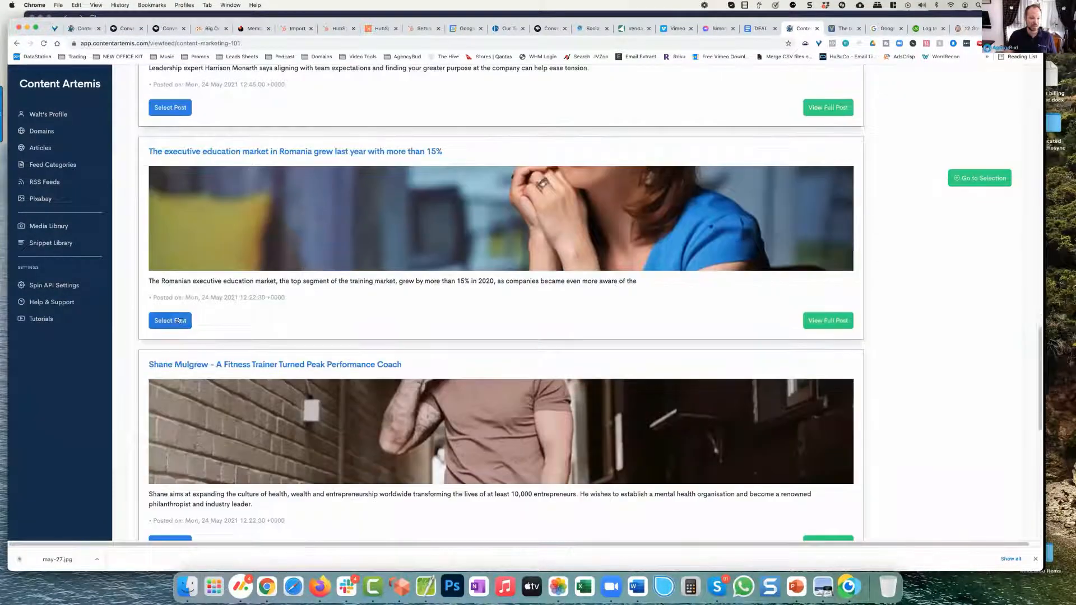
{"action": "left_click", "coordinate": [170, 320]}
Select the post "Above Board: How To Effectively And Successfully Engage Your Board Members" for the article.
{"action": "scroll", "coordinate": [482, 278], "scroll_direction": "down", "scroll_amount": 9}
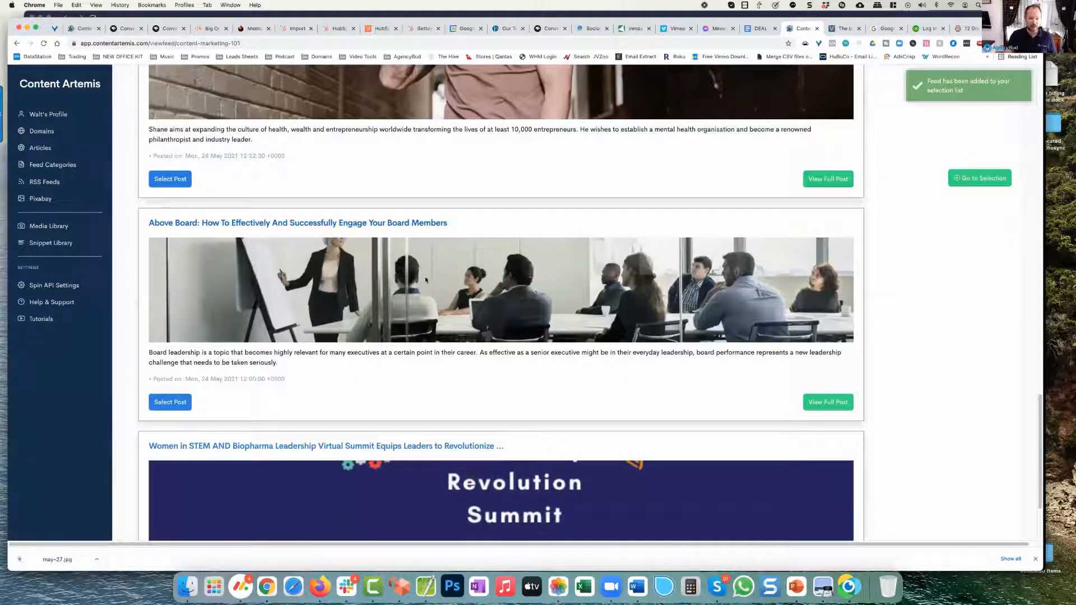
{"action": "scroll", "coordinate": [252, 314], "scroll_direction": "down", "scroll_amount": 1}
{"action": "left_click", "coordinate": [170, 365]}
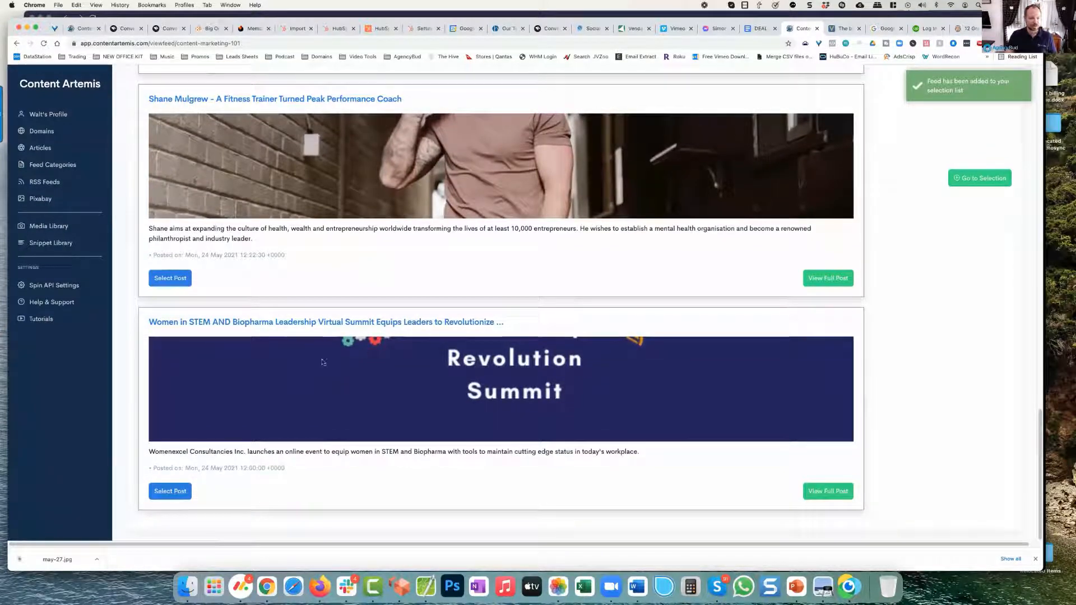
Open the list of selected posts and read through the Above Board article.
{"action": "scroll", "coordinate": [314, 352], "scroll_direction": "up", "scroll_amount": 10}
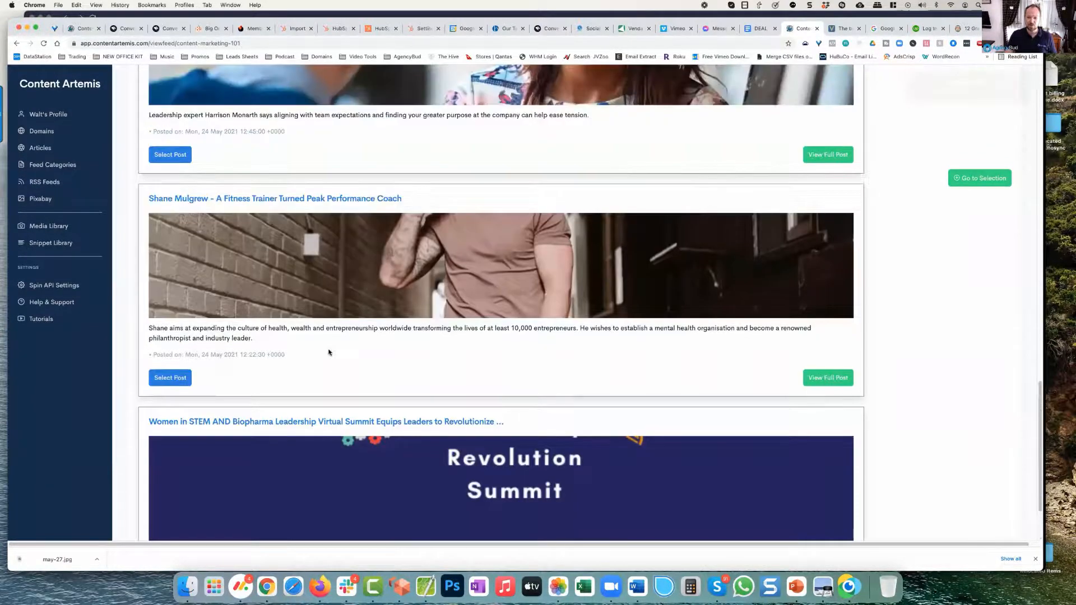
{"action": "scroll", "coordinate": [330, 352], "scroll_direction": "up", "scroll_amount": 5}
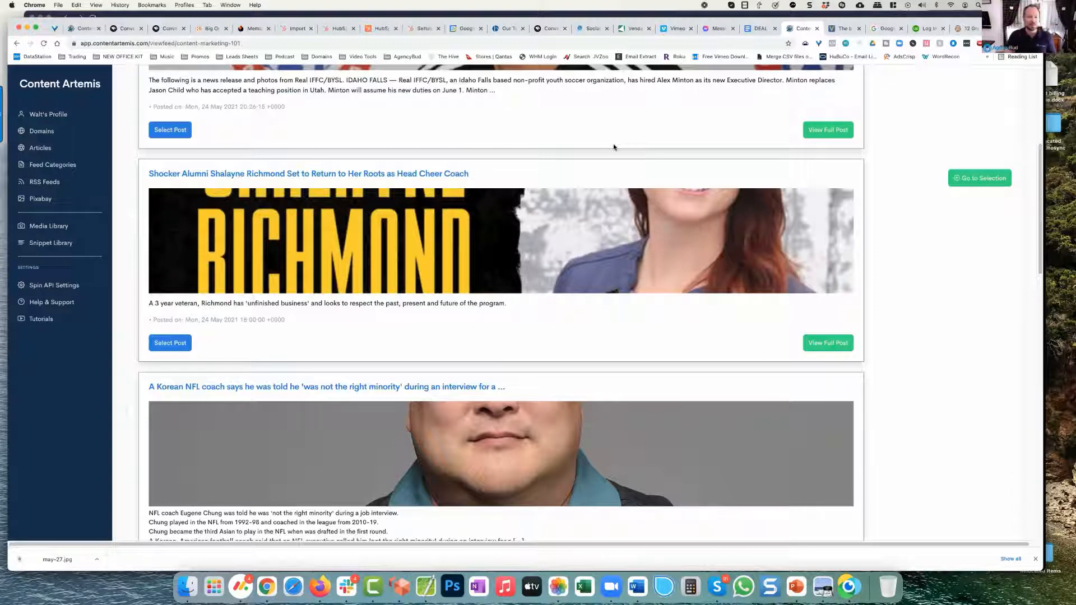
{"action": "scroll", "coordinate": [613, 144], "scroll_direction": "up", "scroll_amount": 5}
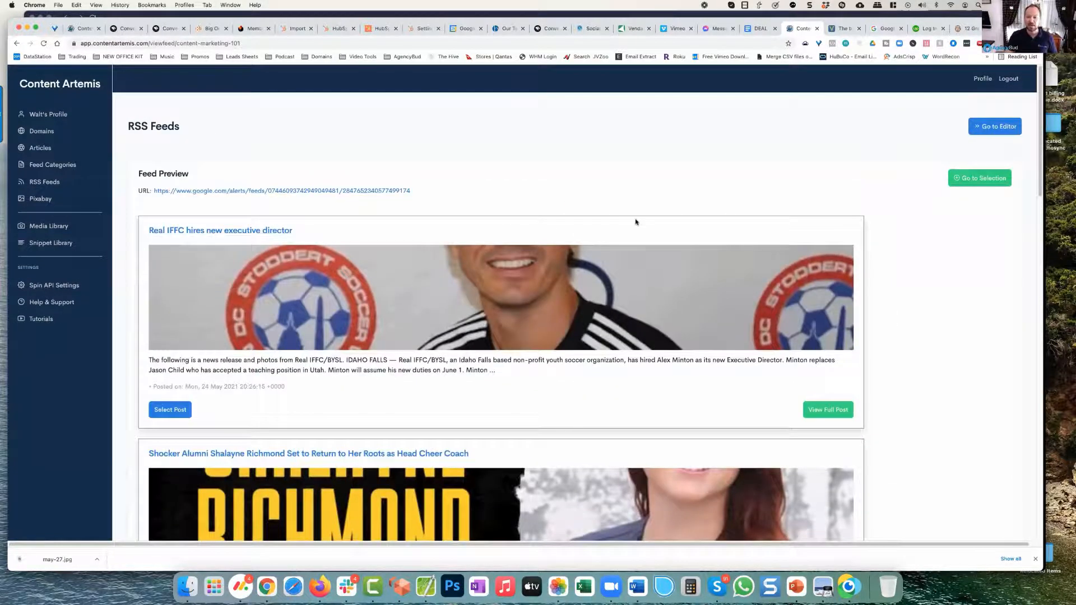
{"action": "left_click", "coordinate": [958, 178]}
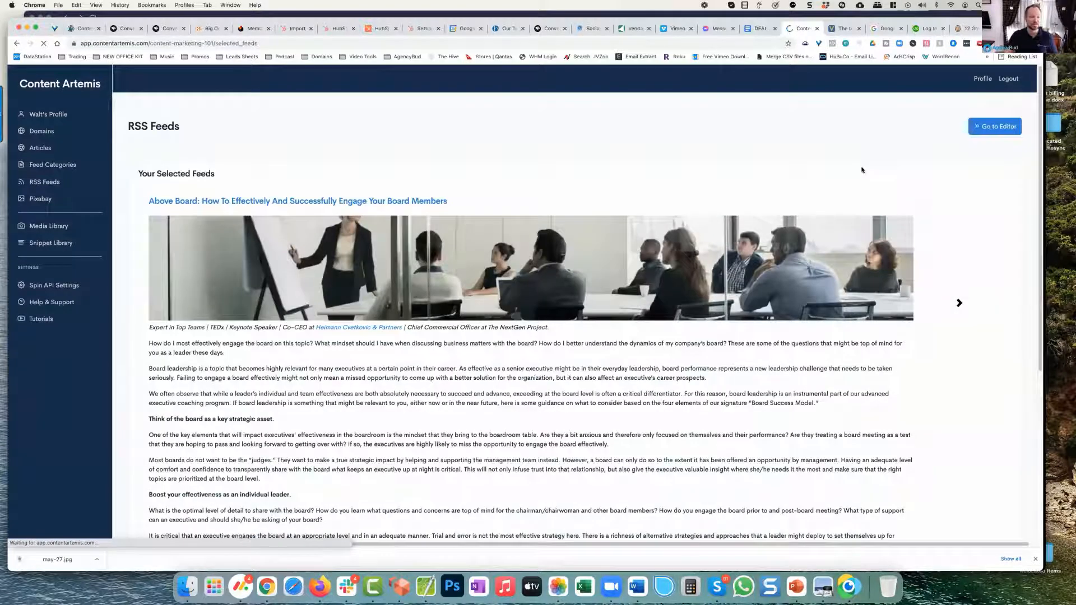
{"action": "scroll", "coordinate": [615, 359], "scroll_direction": "down", "scroll_amount": 3}
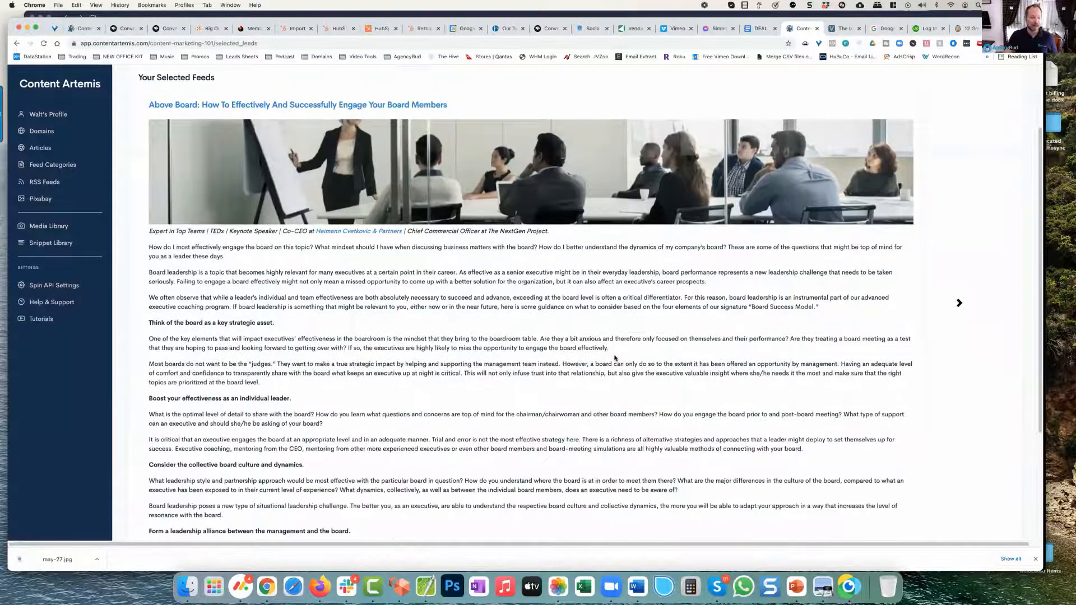
{"action": "scroll", "coordinate": [615, 359], "scroll_direction": "down", "scroll_amount": 3}
{"action": "scroll", "coordinate": [609, 303], "scroll_direction": "down", "scroll_amount": 2}
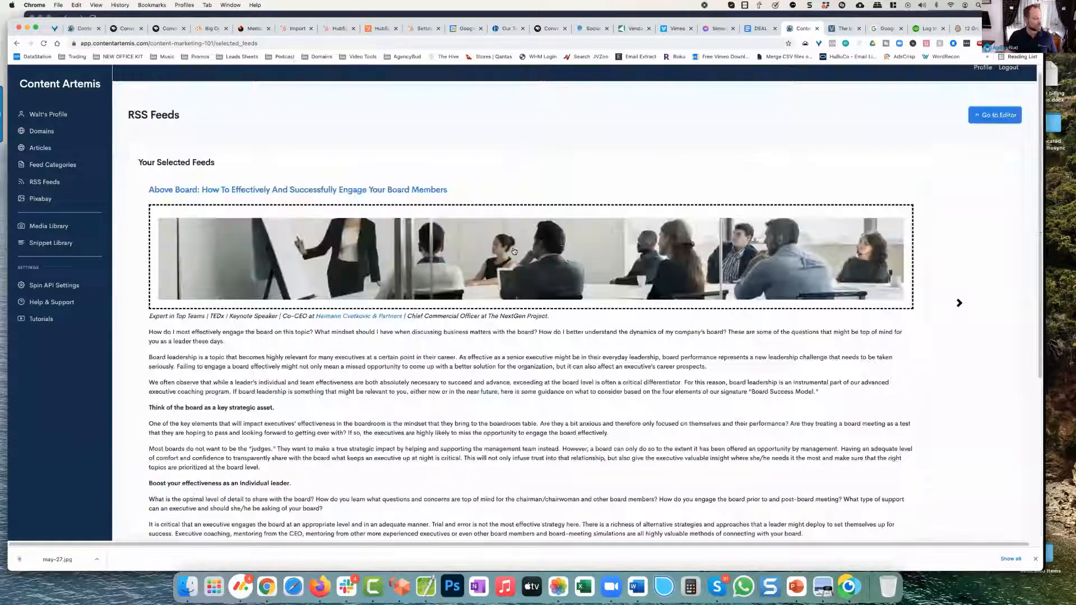
{"action": "scroll", "coordinate": [513, 251], "scroll_direction": "up", "scroll_amount": 5}
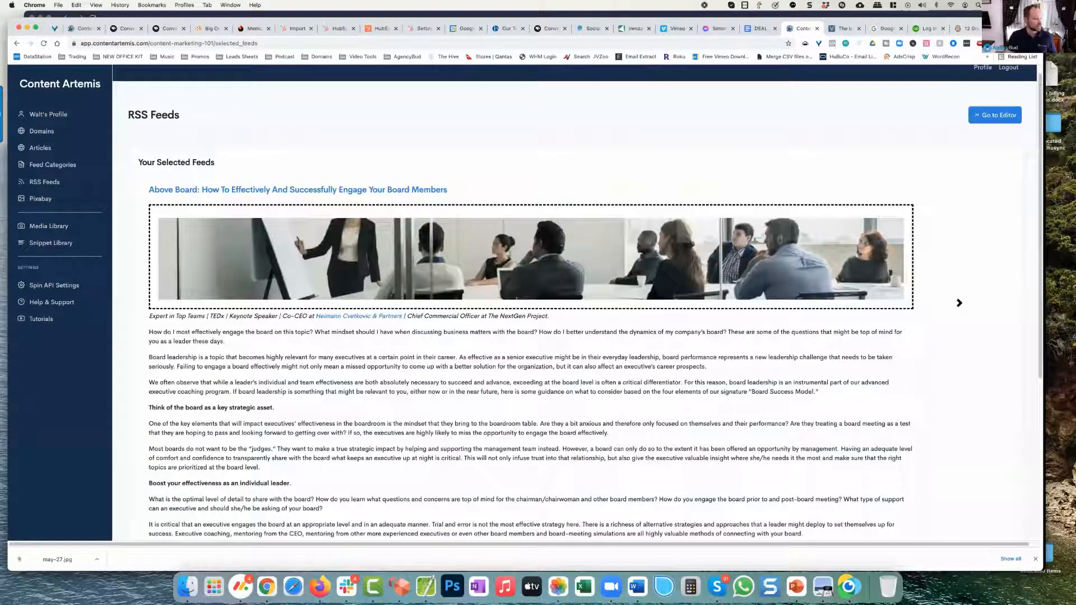
Load the Above Board article's boardroom image and its opening text, from "Expert in Top Teams" through "Board Success Model", into the editor.
{"action": "scroll", "coordinate": [494, 265], "scroll_direction": "right", "scroll_amount": 1}
{"action": "left_click", "coordinate": [494, 265]}
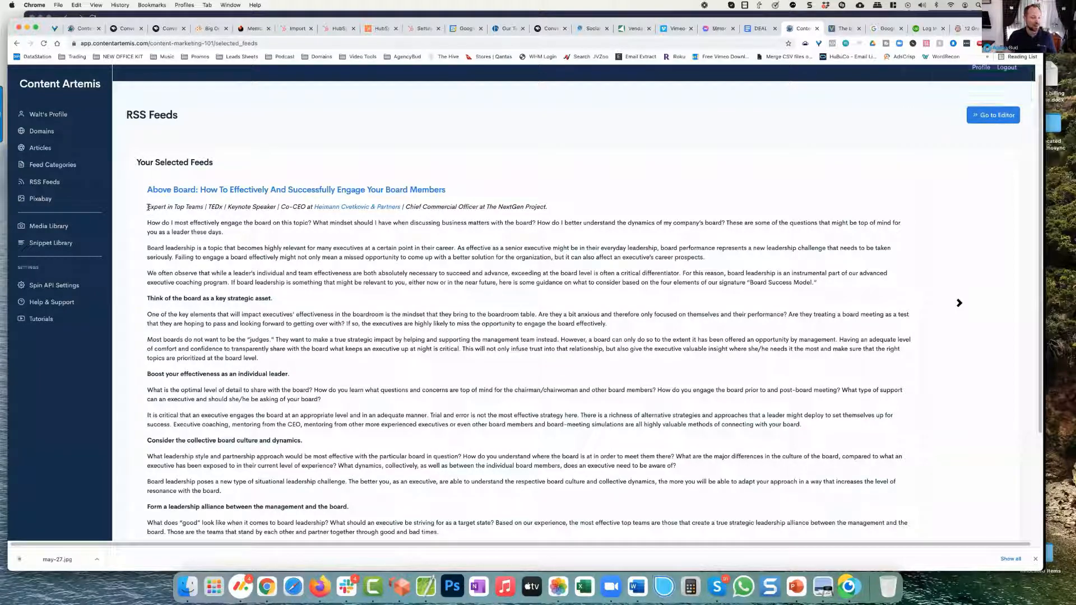
{"action": "left_click_drag", "start_coordinate": [148, 209], "coordinate": [824, 288]}
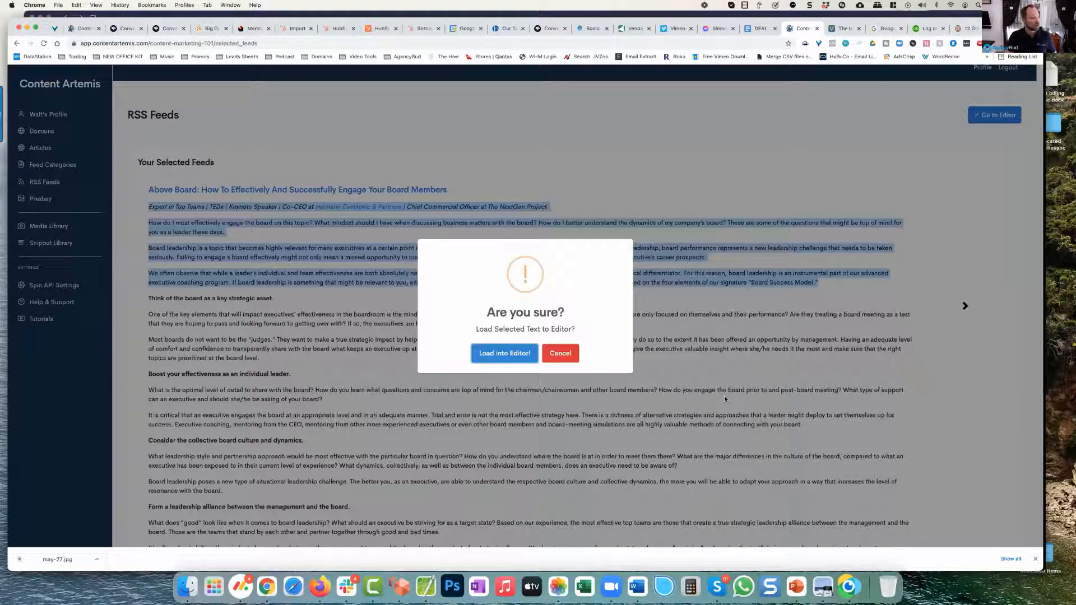
{"action": "left_click", "coordinate": [500, 356]}
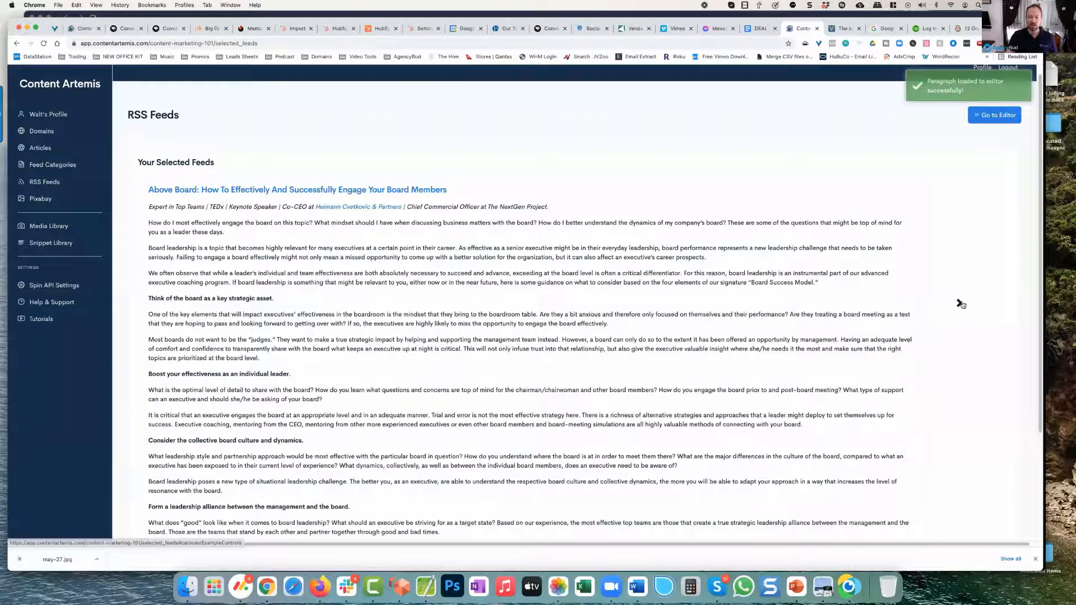
Load the Romania article's text from "On the other hand" through "five main trends" and the mental health article from title through "so personalized" into the editor.
{"action": "left_click", "coordinate": [960, 303]}
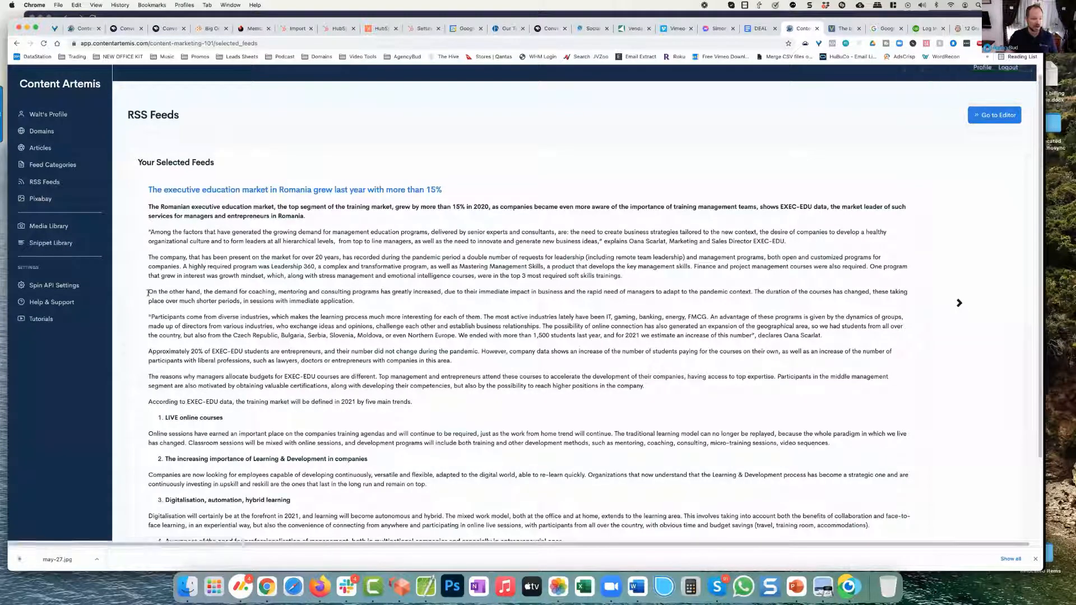
{"action": "left_click_drag", "start_coordinate": [148, 290], "coordinate": [425, 403]}
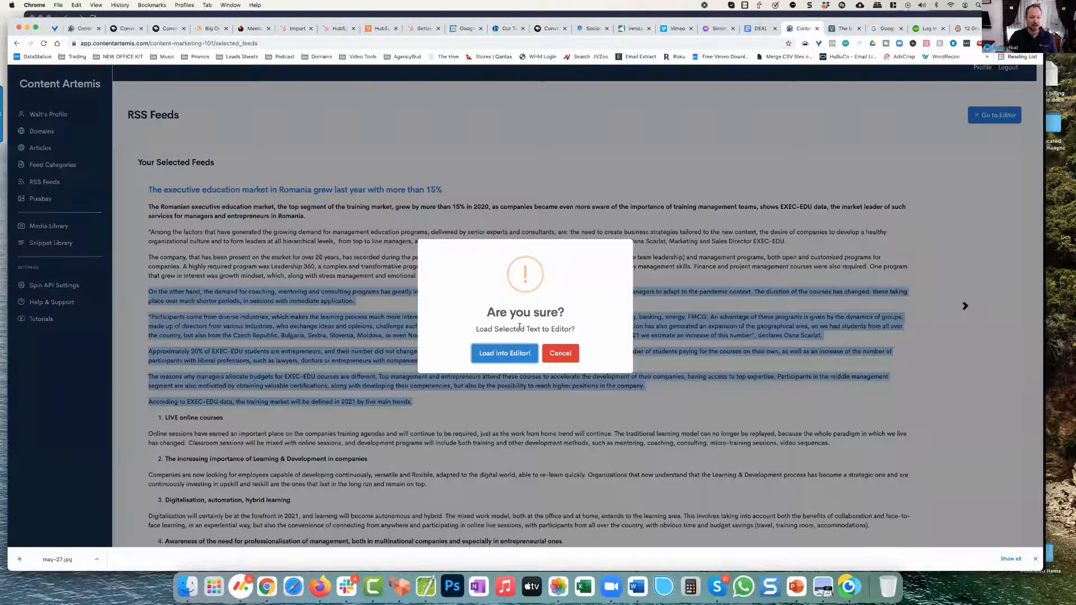
{"action": "left_click", "coordinate": [505, 354]}
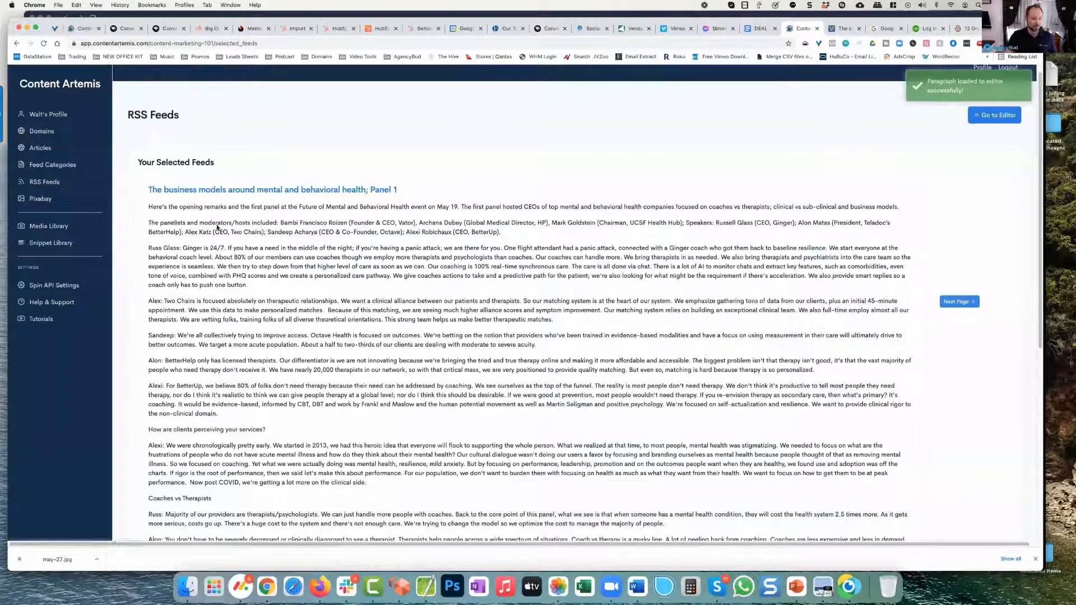
{"action": "left_click_drag", "start_coordinate": [144, 190], "coordinate": [814, 373]}
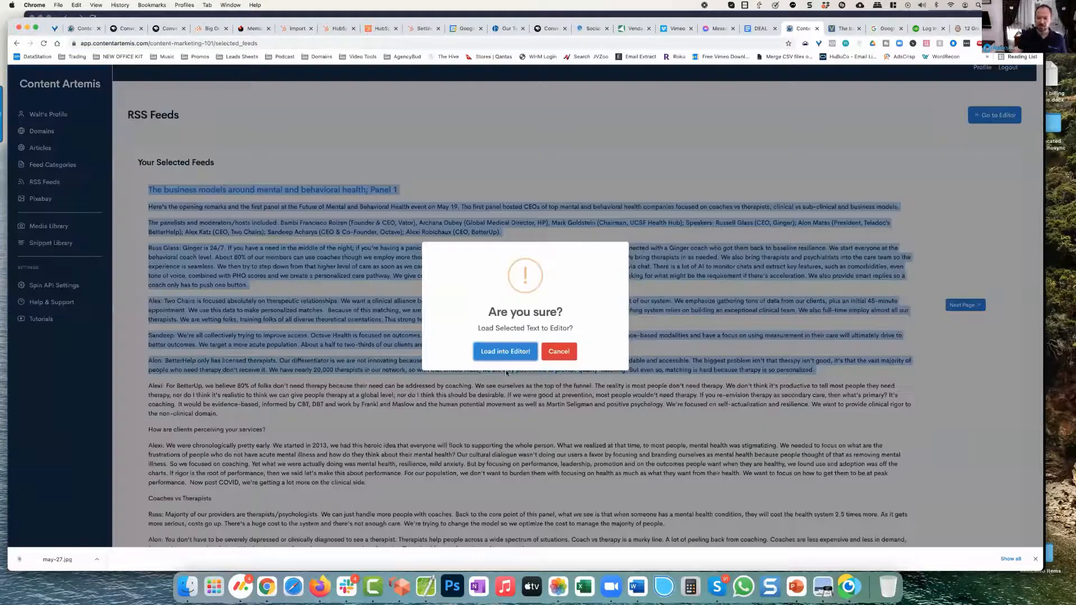
{"action": "left_click", "coordinate": [494, 350]}
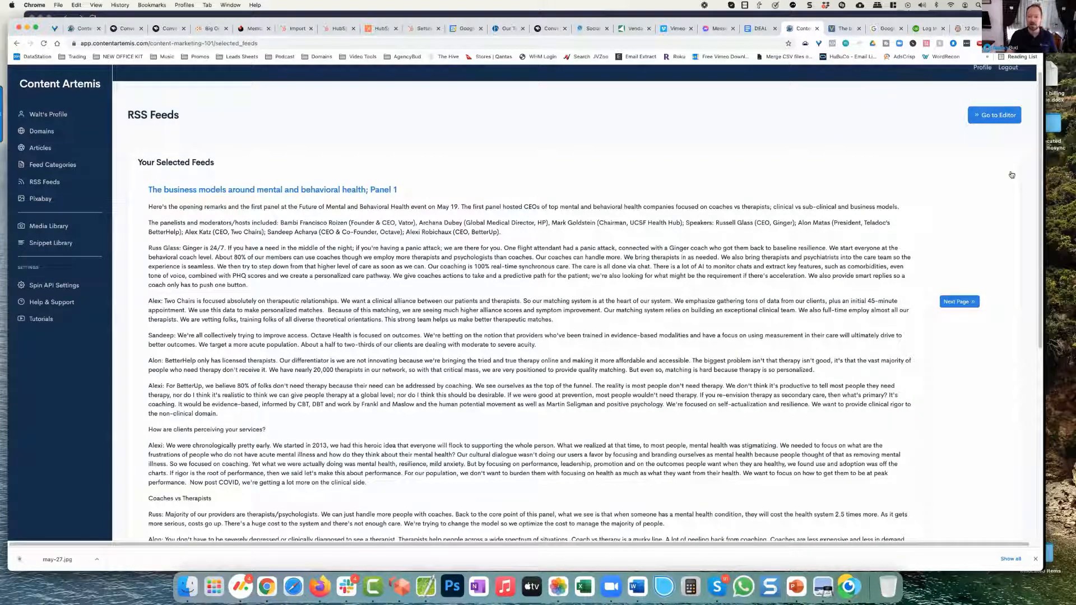
Go to the article's YouTube page and search videos by keyword for "Content Marketing".
{"action": "left_click", "coordinate": [995, 115]}
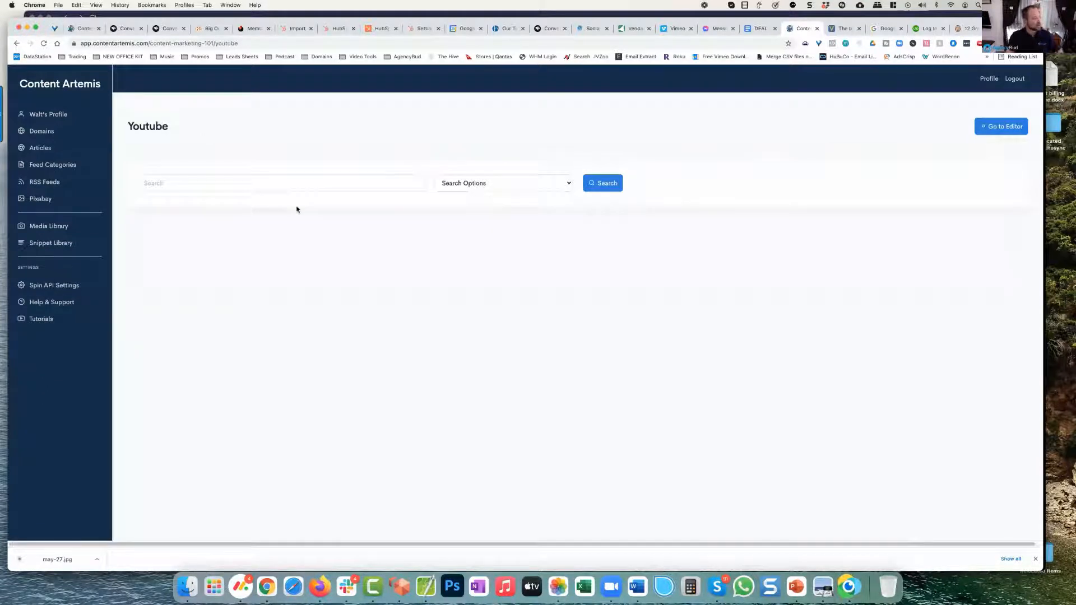
{"action": "left_click", "coordinate": [225, 186]}
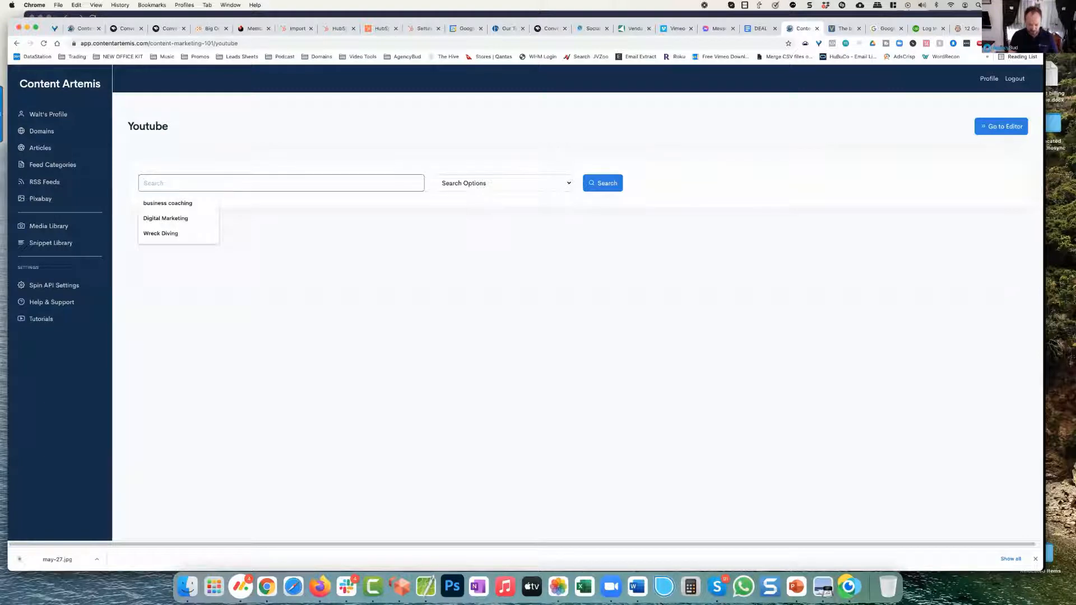
{"action": "type", "text": "Content Mar"}
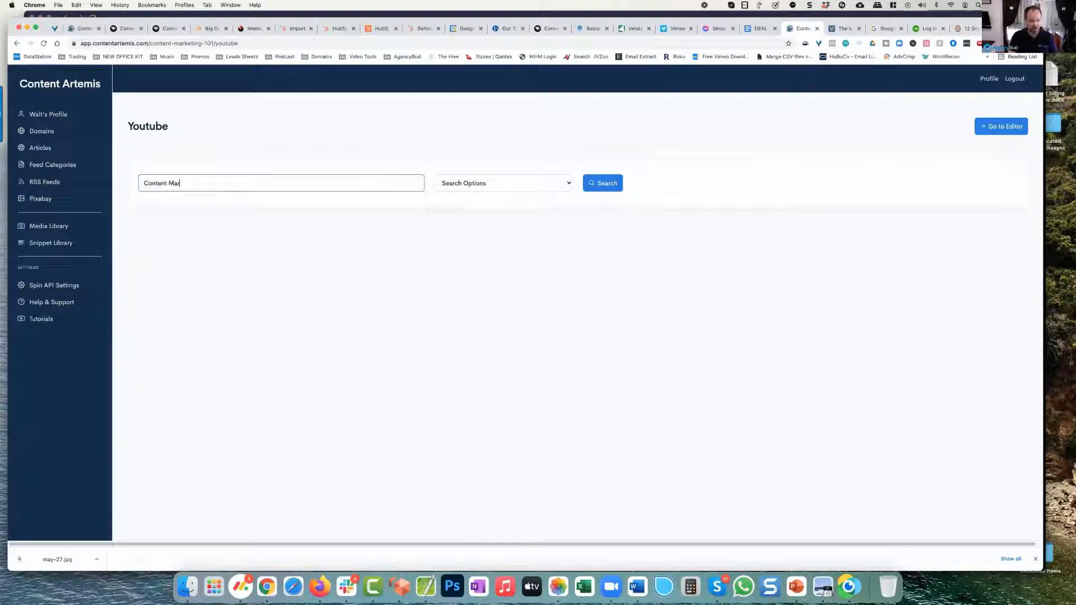
{"action": "type", "text": "keting"}
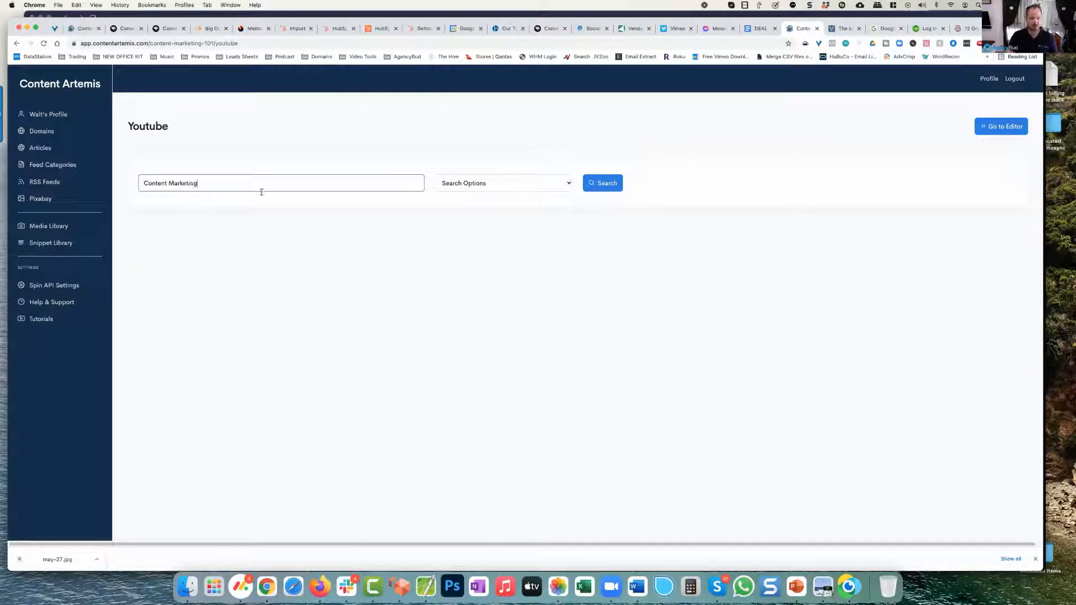
{"action": "left_click", "coordinate": [514, 187]}
{"action": "left_click", "coordinate": [457, 194]}
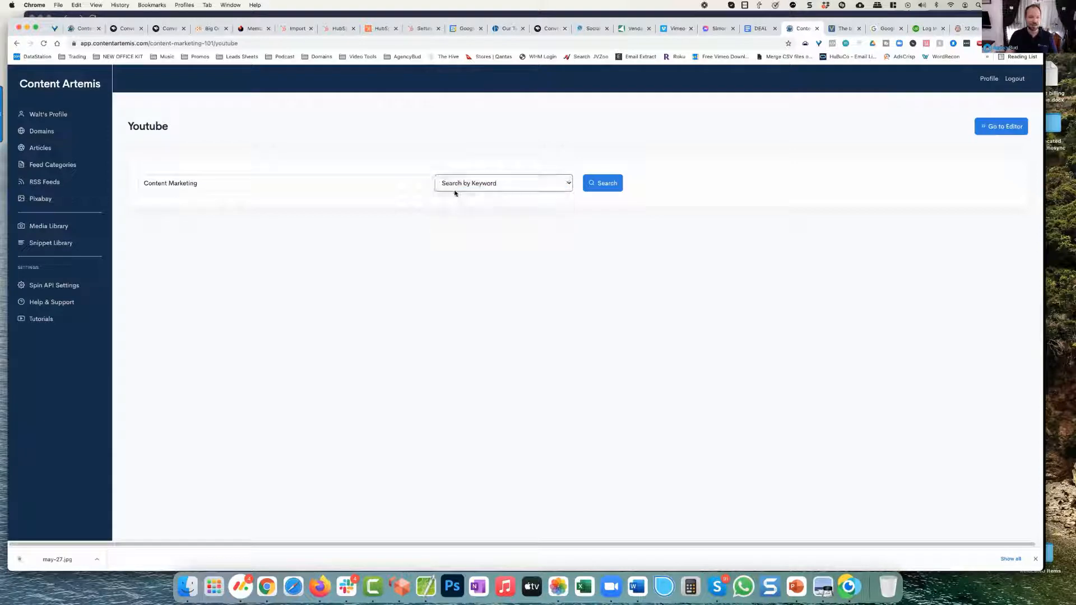
{"action": "left_click", "coordinate": [619, 183]}
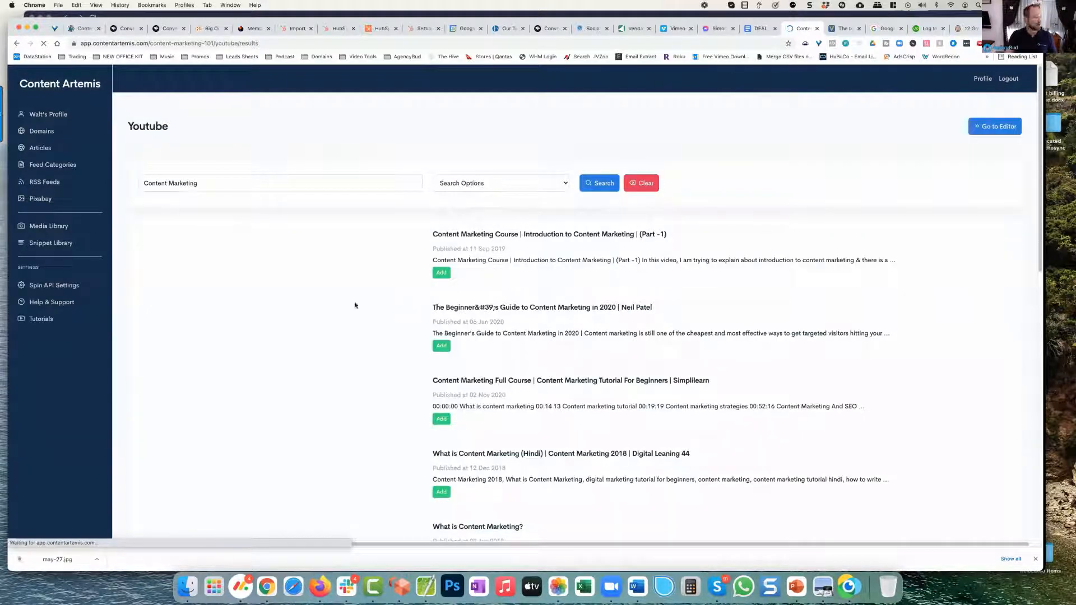
Add the video "What is Content Marketing?" to the article and go to the article editor.
{"action": "scroll", "coordinate": [354, 306], "scroll_direction": "down", "scroll_amount": 3}
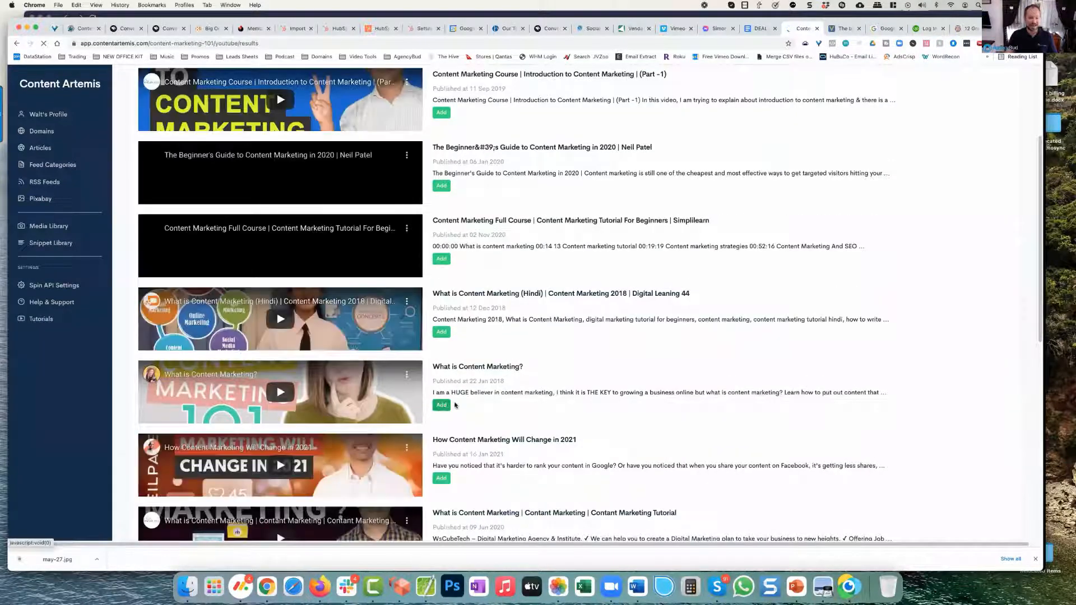
{"action": "left_click", "coordinate": [446, 405]}
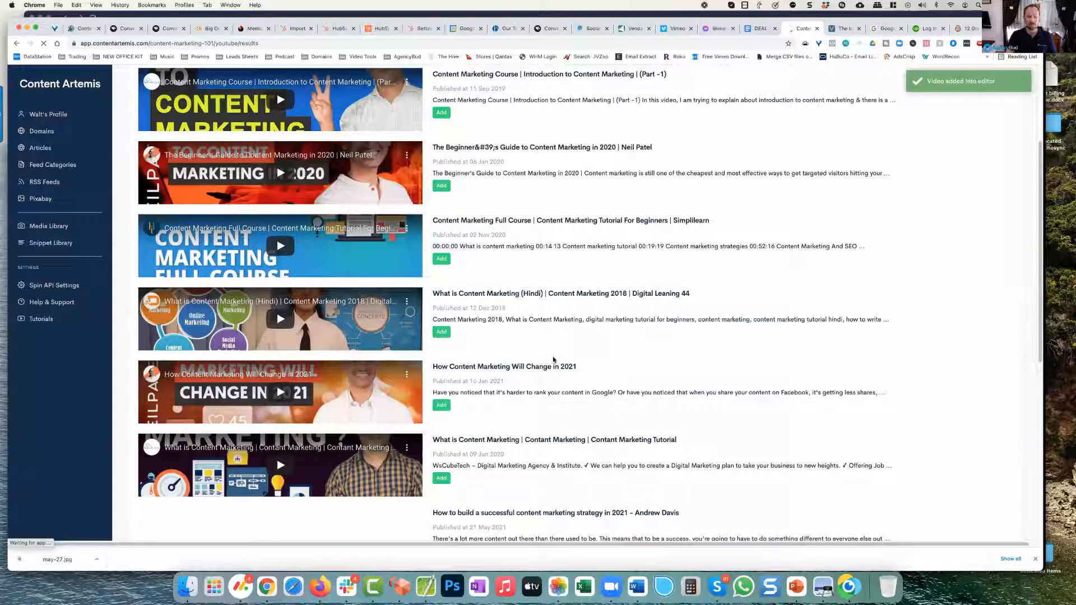
{"action": "scroll", "coordinate": [577, 348], "scroll_direction": "up", "scroll_amount": 3}
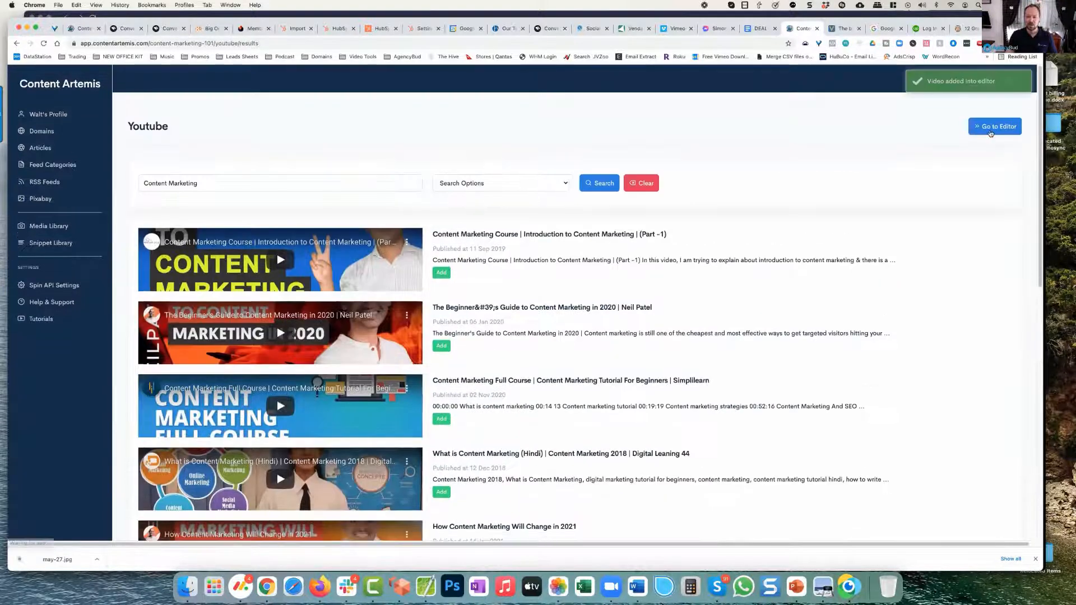
{"action": "left_click", "coordinate": [990, 129]}
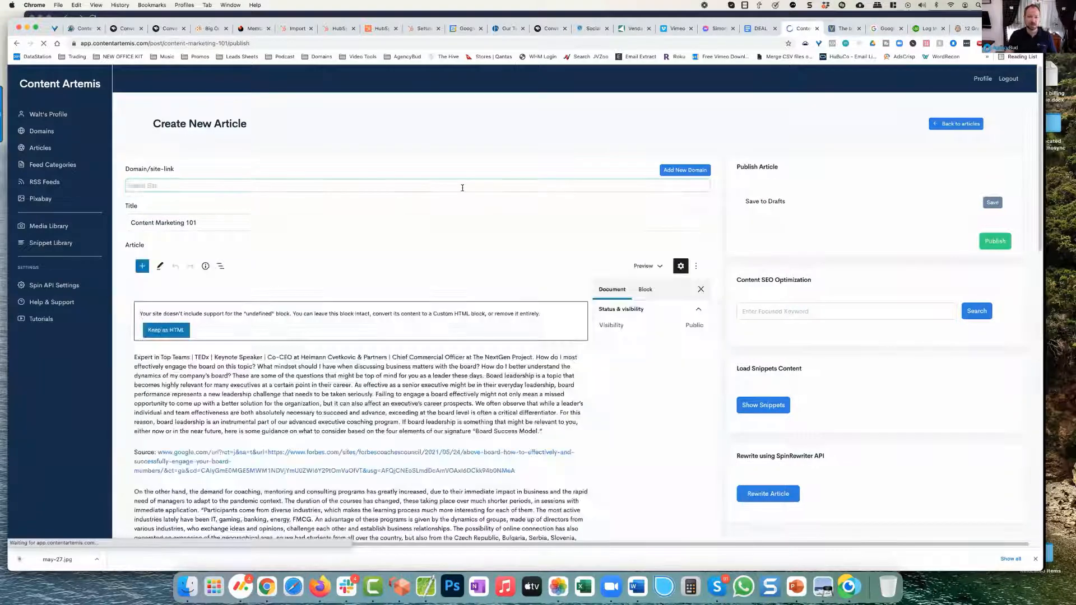
Review the assembled article in the editor, including its boardroom image, loaded text passages, source links and embedded video.
{"action": "scroll", "coordinate": [446, 255], "scroll_direction": "down", "scroll_amount": 5}
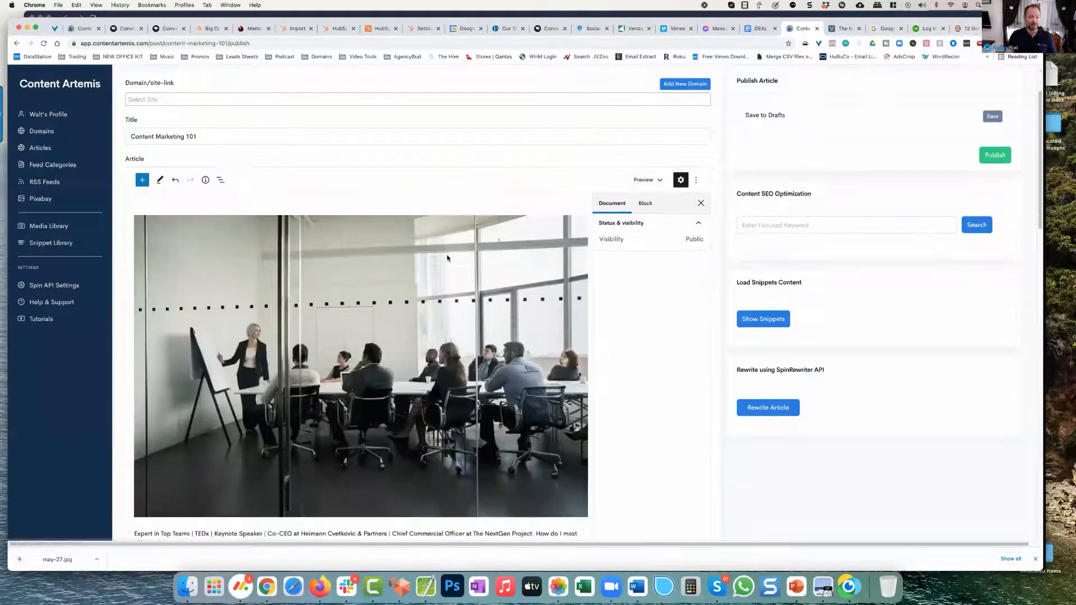
{"action": "scroll", "coordinate": [357, 216], "scroll_direction": "down", "scroll_amount": 3}
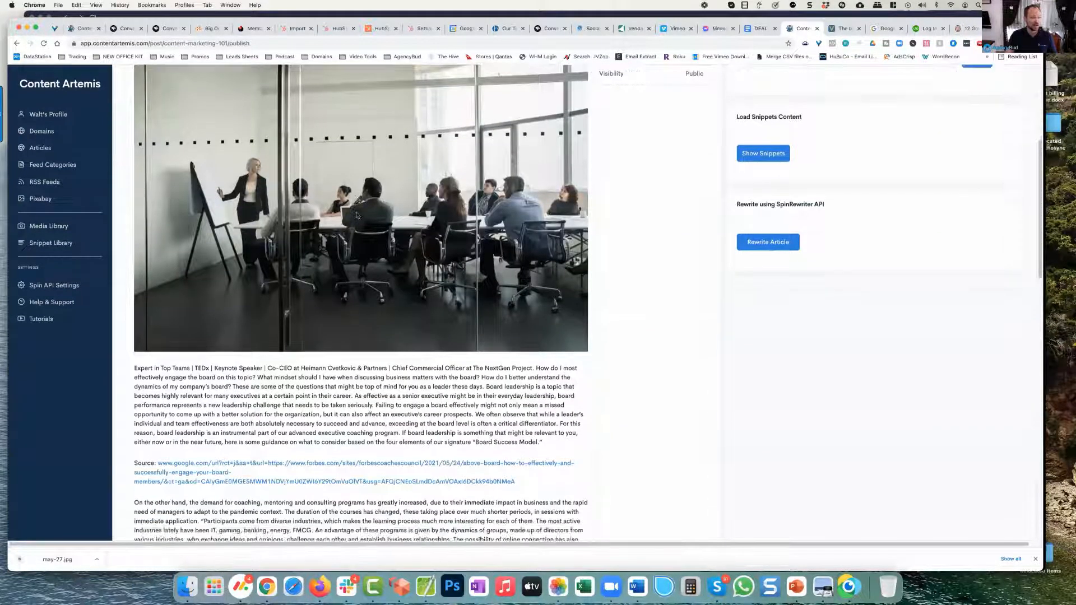
{"action": "scroll", "coordinate": [298, 291], "scroll_direction": "down", "scroll_amount": 2}
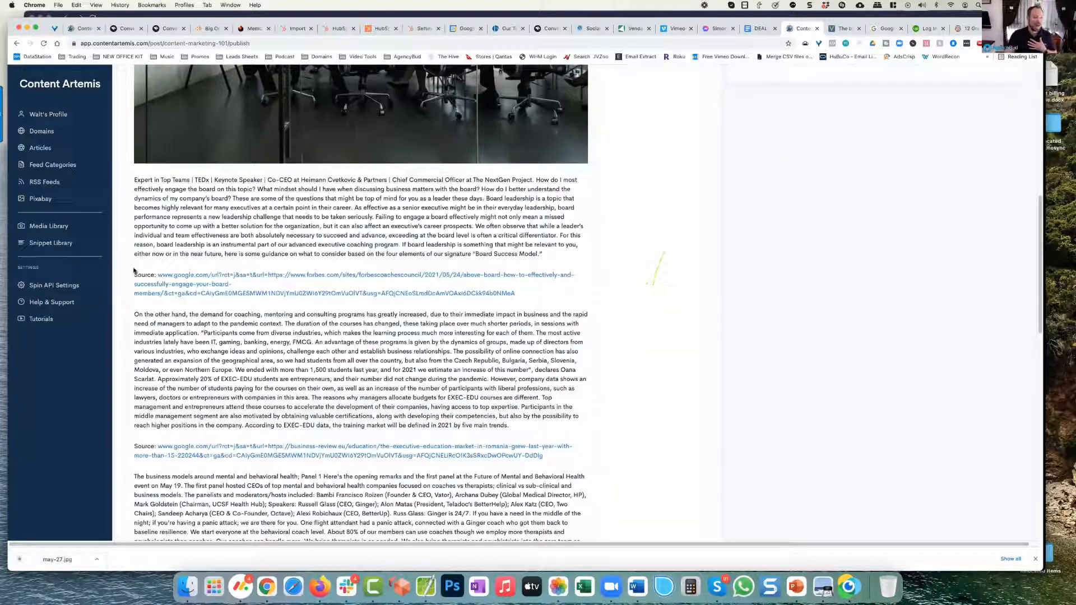
{"action": "left_click_drag", "start_coordinate": [136, 274], "coordinate": [519, 292]}
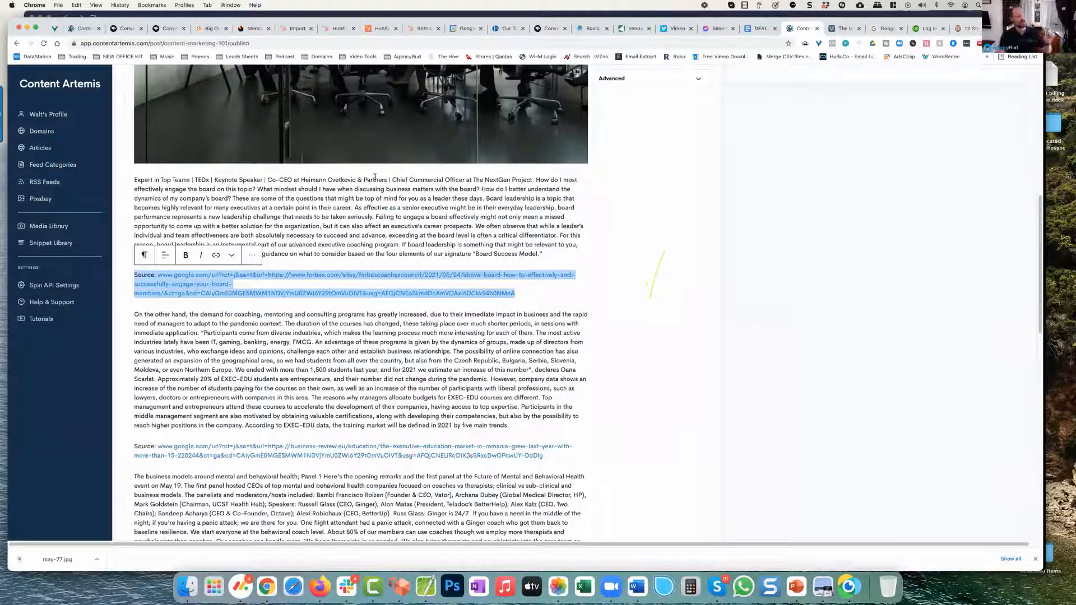
{"action": "left_click", "coordinate": [328, 204]}
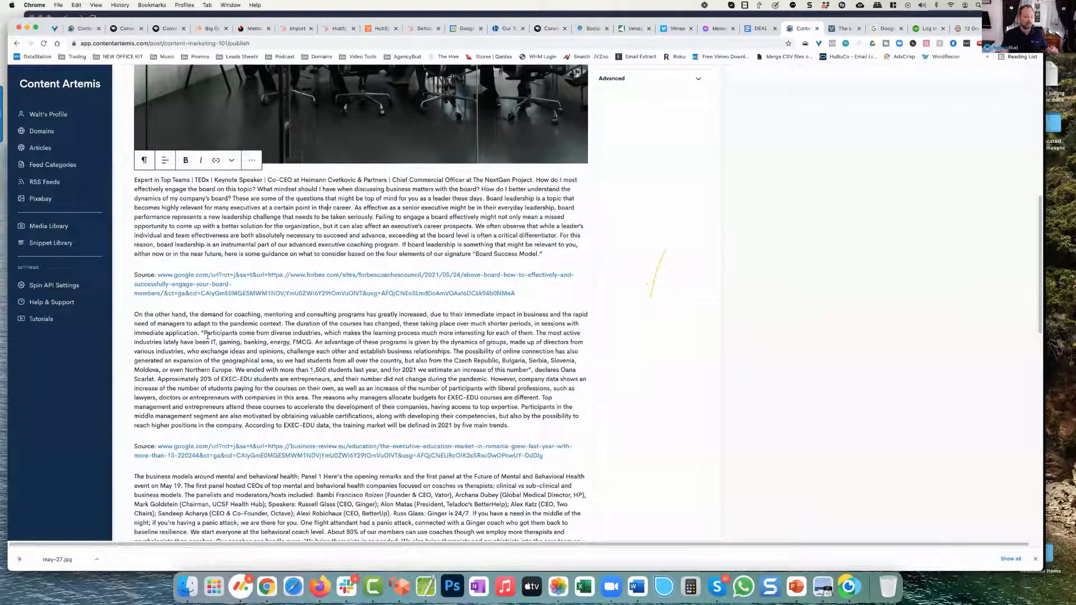
{"action": "scroll", "coordinate": [207, 337], "scroll_direction": "down", "scroll_amount": 3}
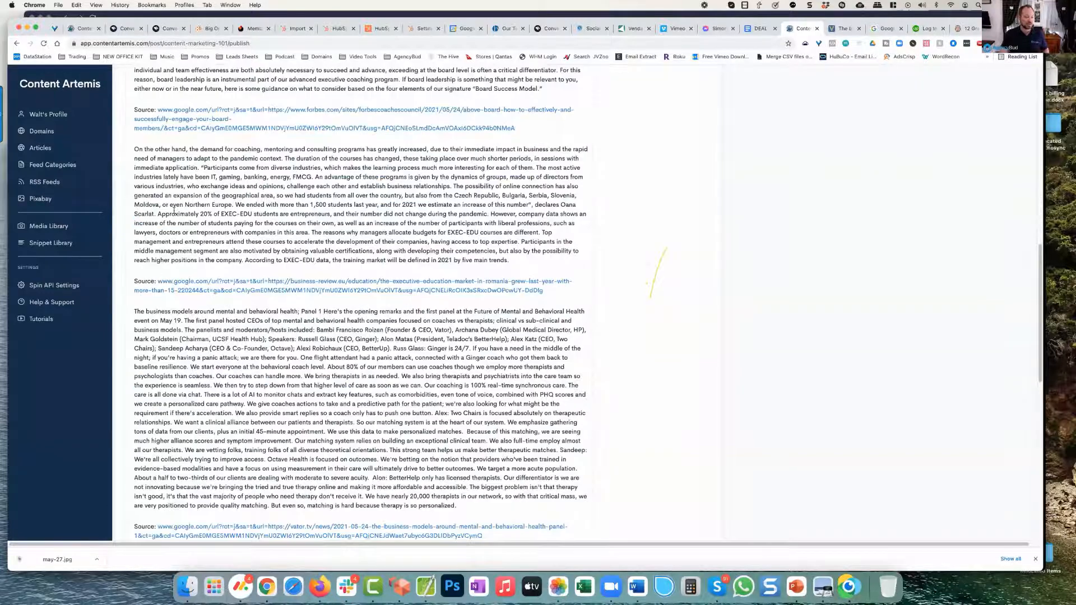
{"action": "scroll", "coordinate": [225, 419], "scroll_direction": "down", "scroll_amount": 3}
{"action": "scroll", "coordinate": [225, 438], "scroll_direction": "up", "scroll_amount": 1}
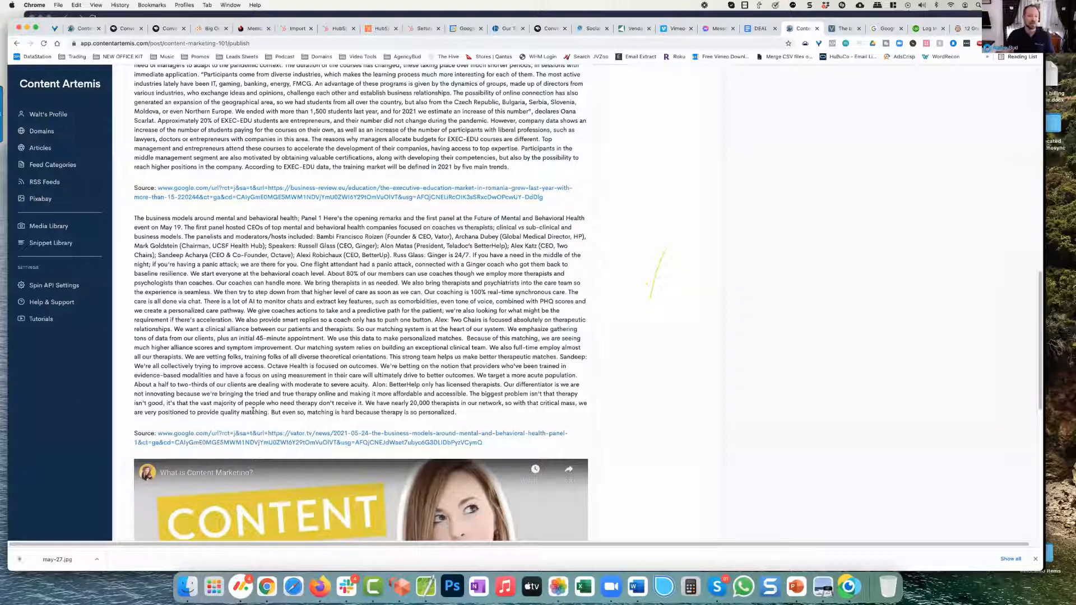
{"action": "scroll", "coordinate": [253, 411], "scroll_direction": "up", "scroll_amount": 13}
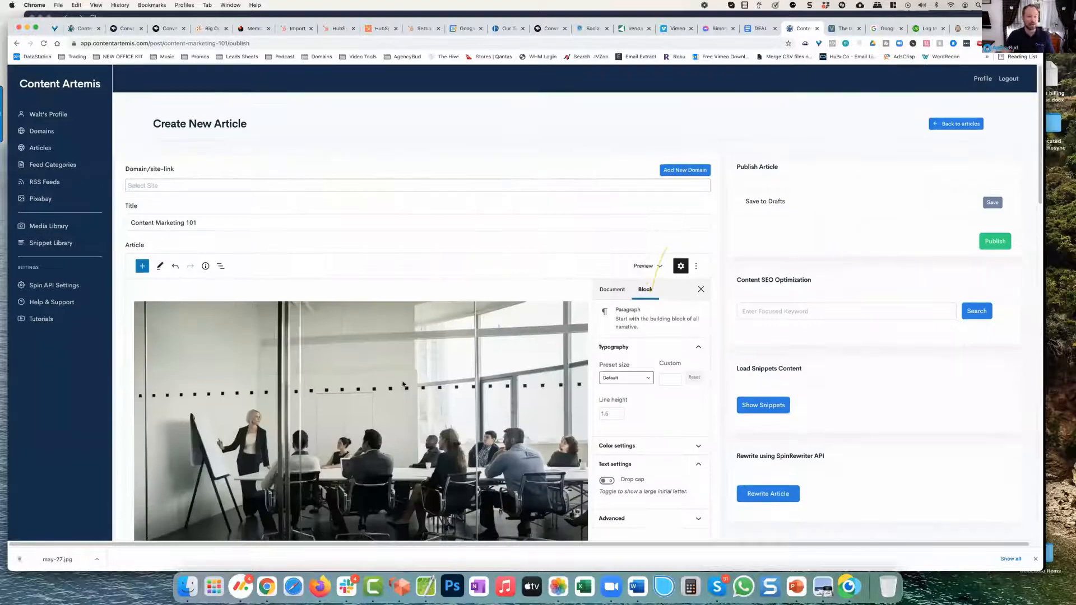
Set the content SEO focus keyword to "business coaching", search it, and look through the related keywords' SEO scores.
{"action": "scroll", "coordinate": [403, 384], "scroll_direction": "down", "scroll_amount": 2}
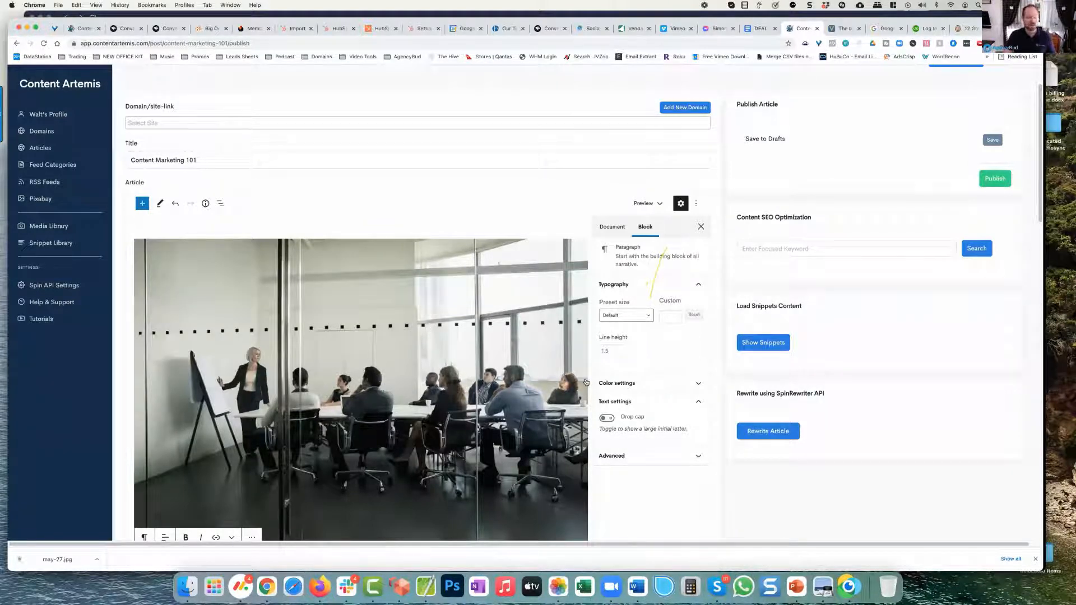
{"action": "left_click", "coordinate": [764, 248]}
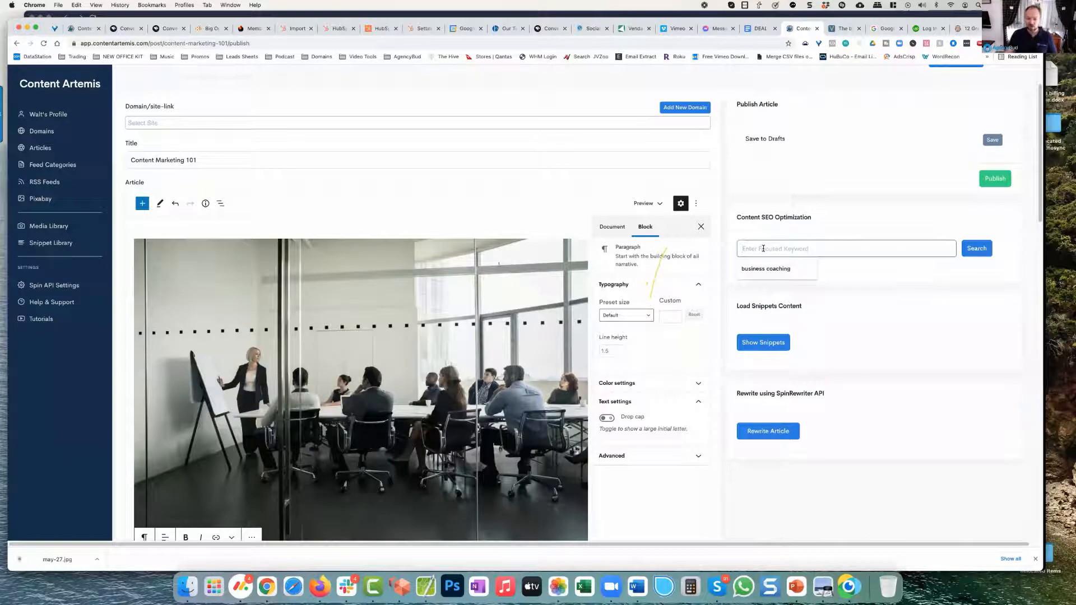
{"action": "left_click", "coordinate": [768, 269]}
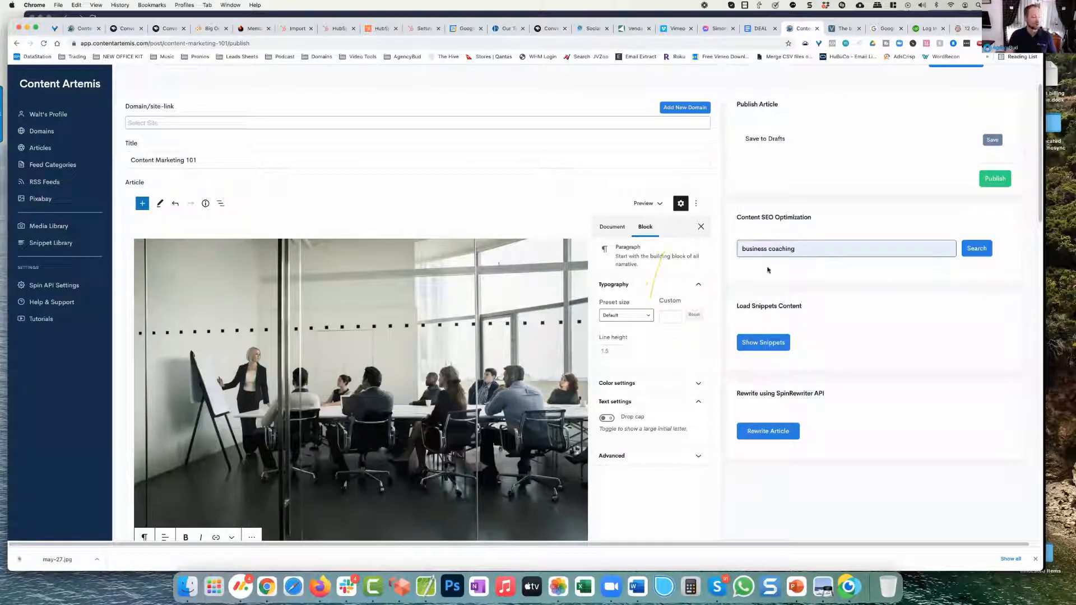
{"action": "left_click", "coordinate": [977, 249]}
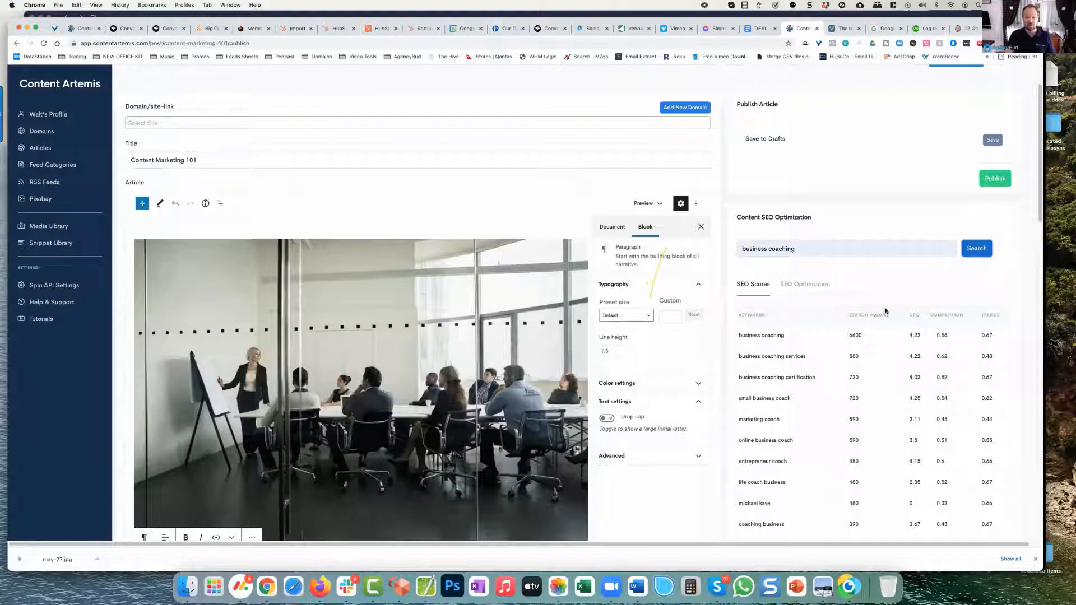
{"action": "scroll", "coordinate": [788, 304], "scroll_direction": "down", "scroll_amount": 1}
{"action": "scroll", "coordinate": [789, 304], "scroll_direction": "down", "scroll_amount": 2}
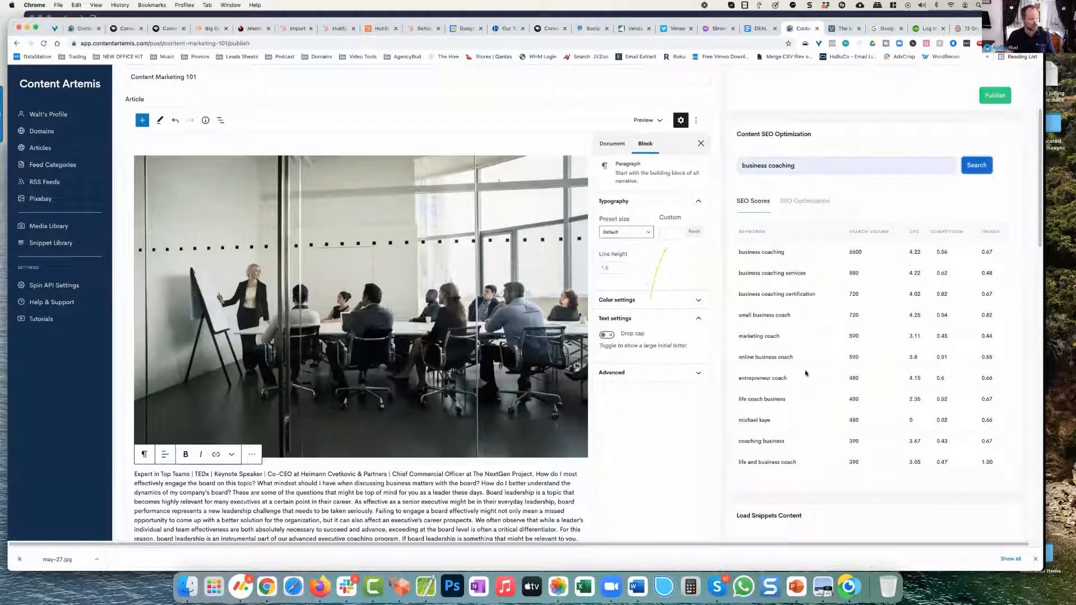
{"action": "scroll", "coordinate": [791, 365], "scroll_direction": "up", "scroll_amount": 1}
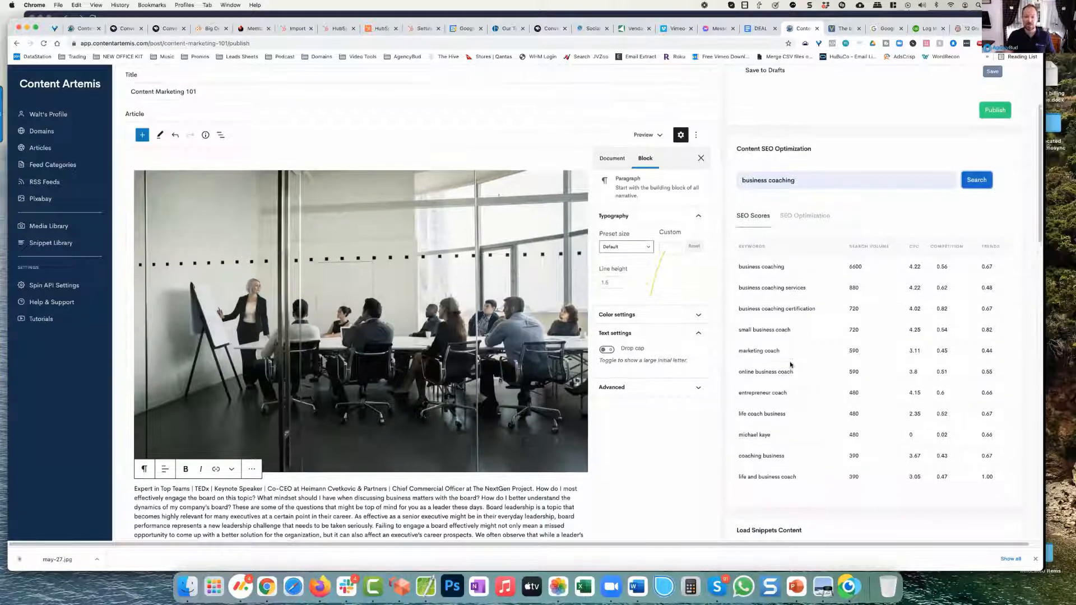
Check the article's content SEO for the focus keyword and examine the optimization suggestions for the post title.
{"action": "left_click", "coordinate": [824, 221]}
{"action": "left_click", "coordinate": [891, 261]}
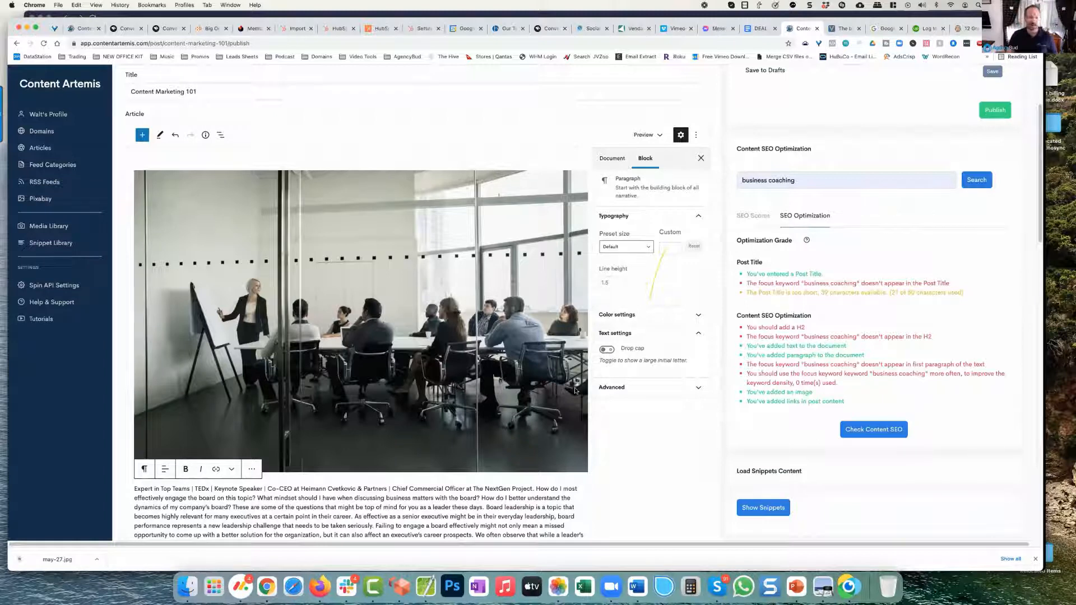
{"action": "scroll", "coordinate": [782, 325], "scroll_direction": "up", "scroll_amount": 1}
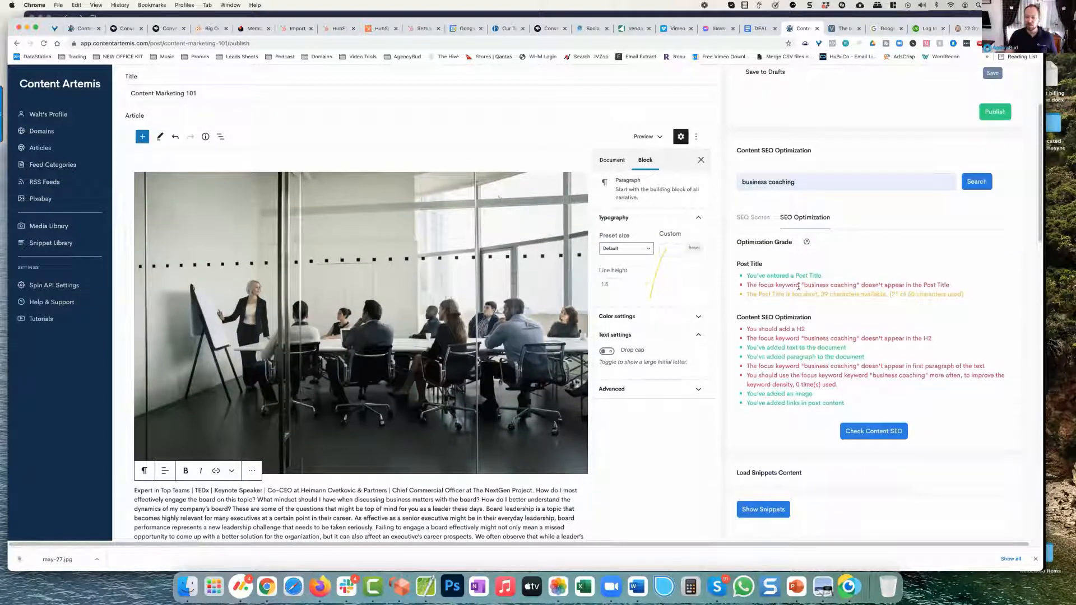
{"action": "left_click_drag", "start_coordinate": [880, 285], "coordinate": [800, 285]}
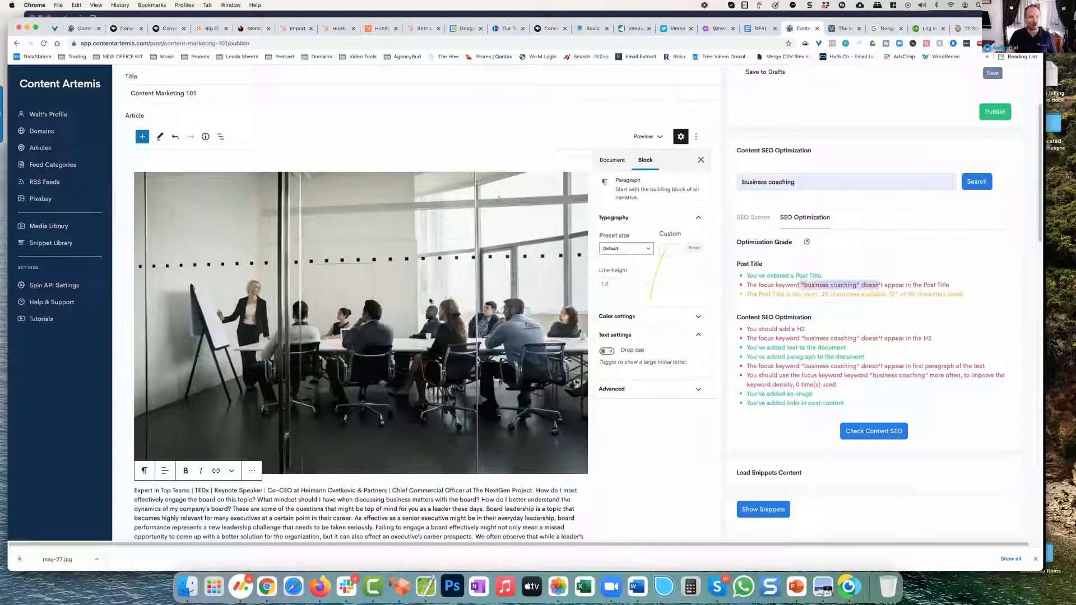
Append "Business Coaching" to the article title so it reads "Content Marketing 101 Business Coaching".
{"action": "left_click", "coordinate": [211, 92]}
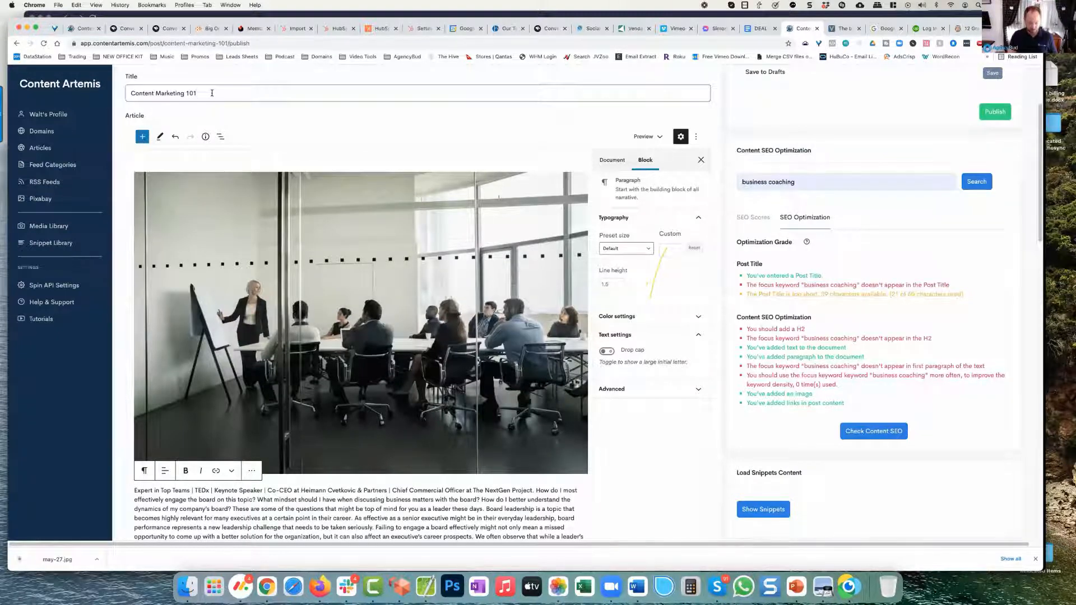
{"action": "type", "text": "Business C"}
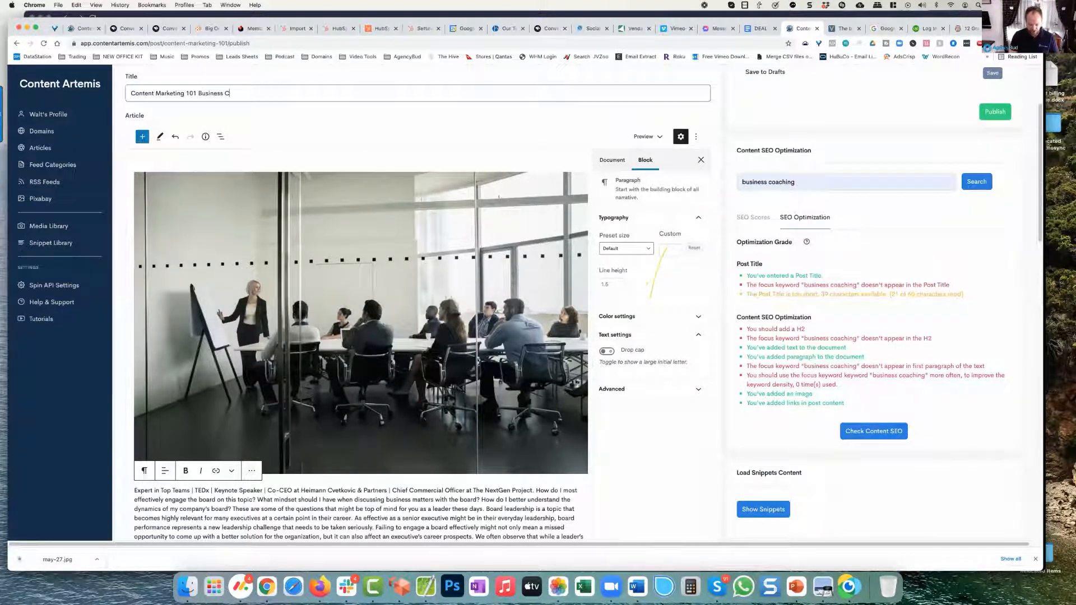
{"action": "type", "text": "oaching"}
{"action": "key", "text": "Tab"}
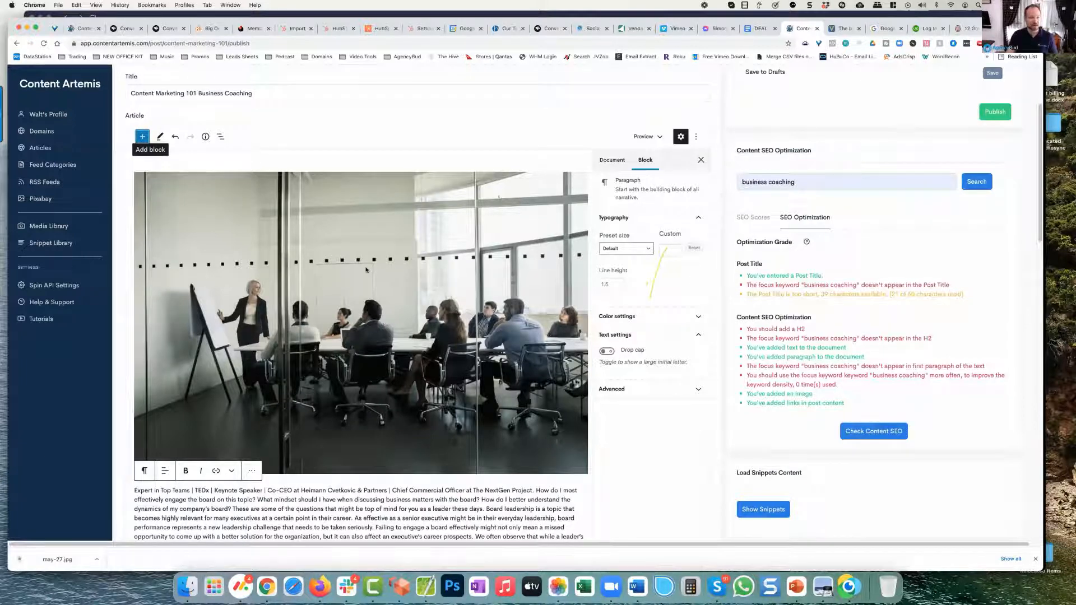
Insert an H2 heading block below the article's first paragraph, above its source link.
{"action": "scroll", "coordinate": [355, 301], "scroll_direction": "down", "scroll_amount": 3}
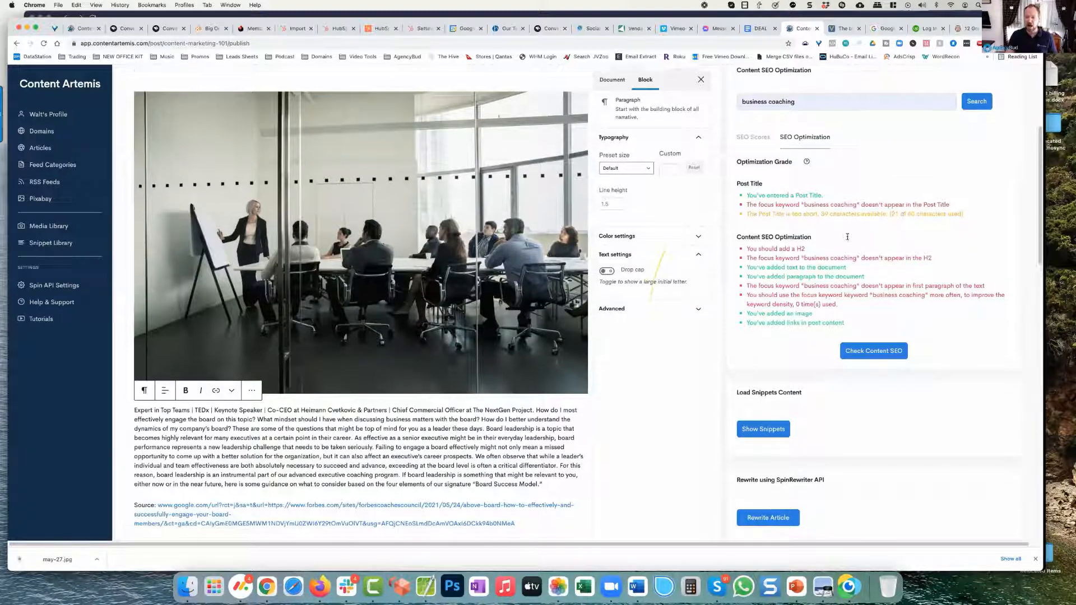
{"action": "scroll", "coordinate": [852, 222], "scroll_direction": "down", "scroll_amount": 1}
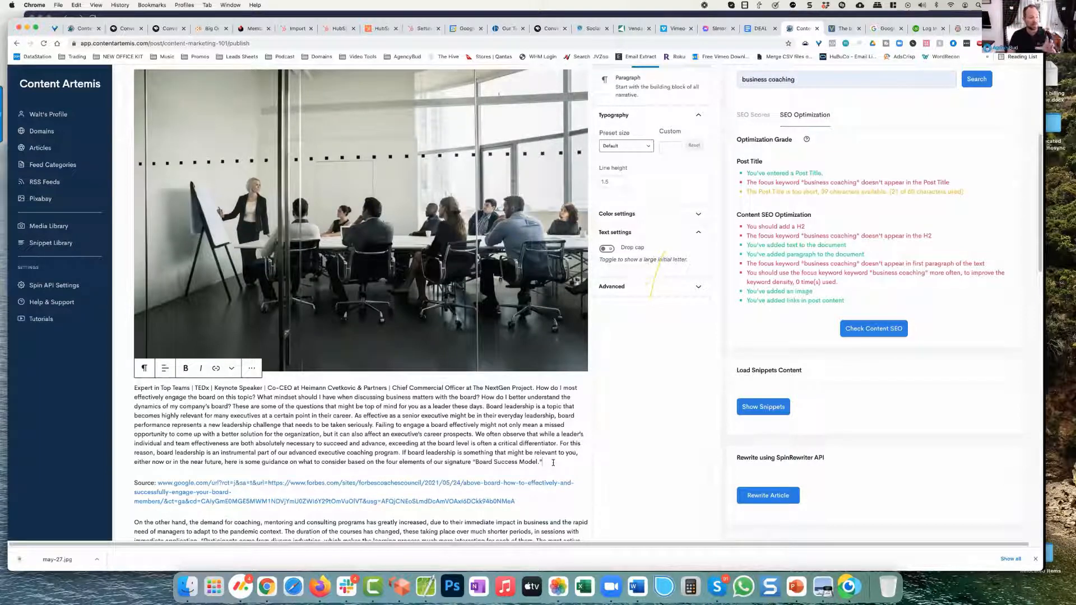
{"action": "key", "text": "Return"}
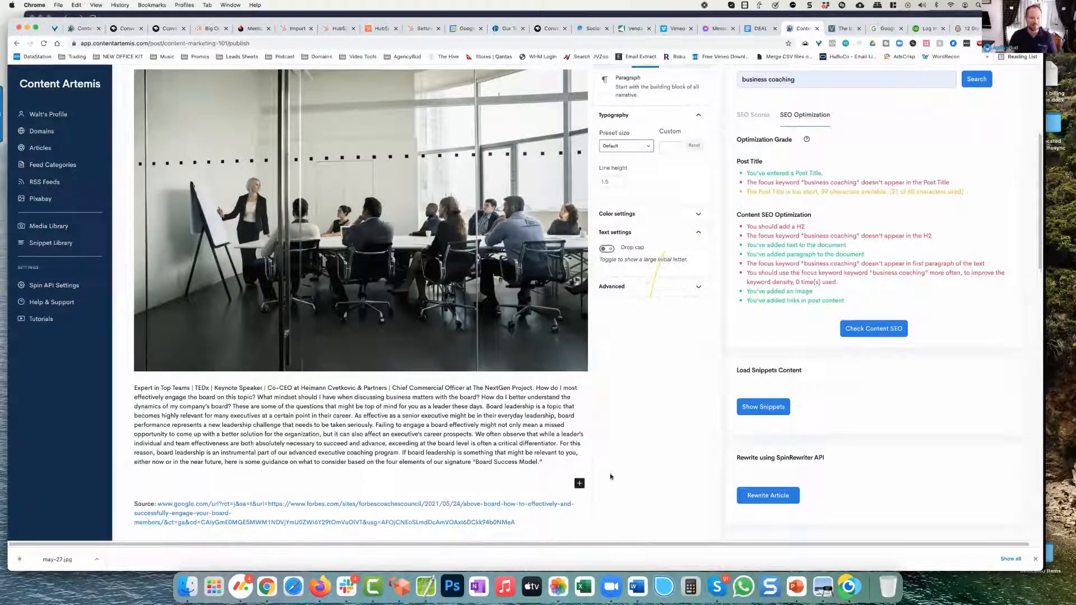
{"action": "left_click", "coordinate": [580, 483]}
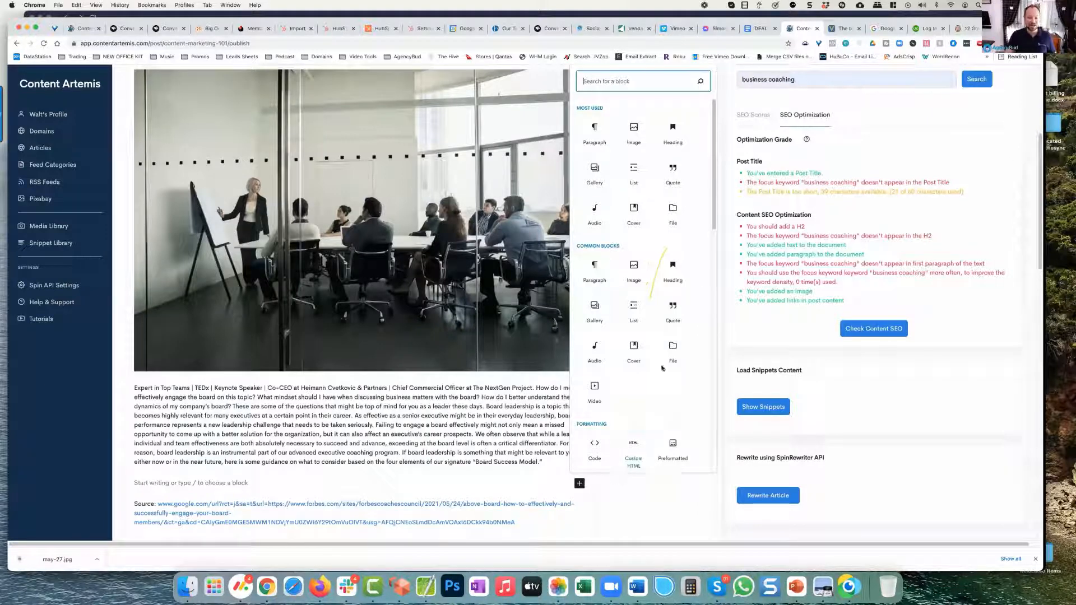
{"action": "scroll", "coordinate": [662, 368], "scroll_direction": "down", "scroll_amount": 5}
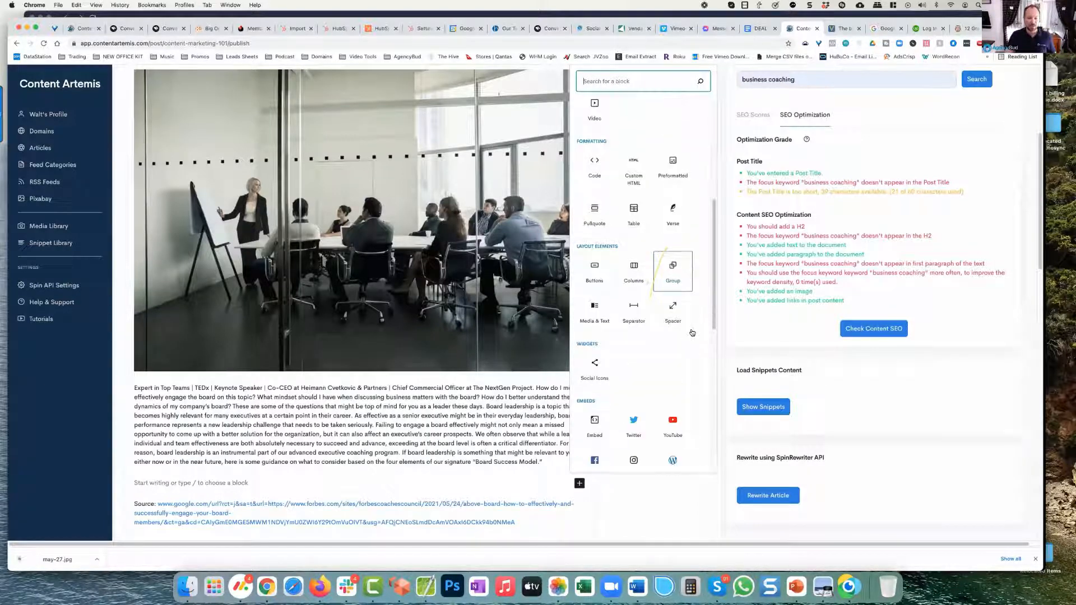
{"action": "scroll", "coordinate": [678, 314], "scroll_direction": "up", "scroll_amount": 5}
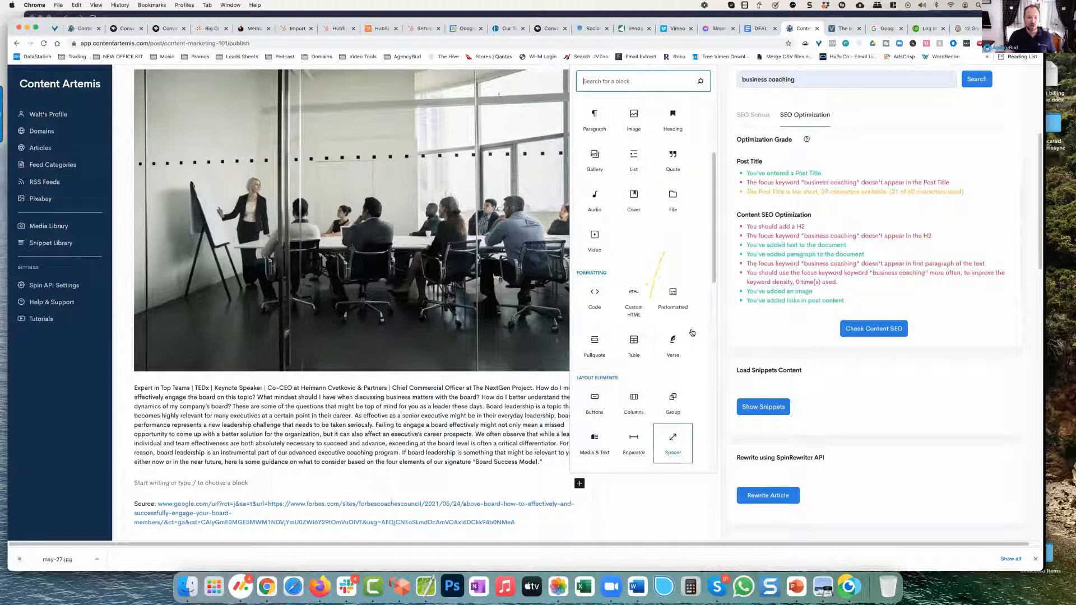
{"action": "left_click", "coordinate": [672, 134]}
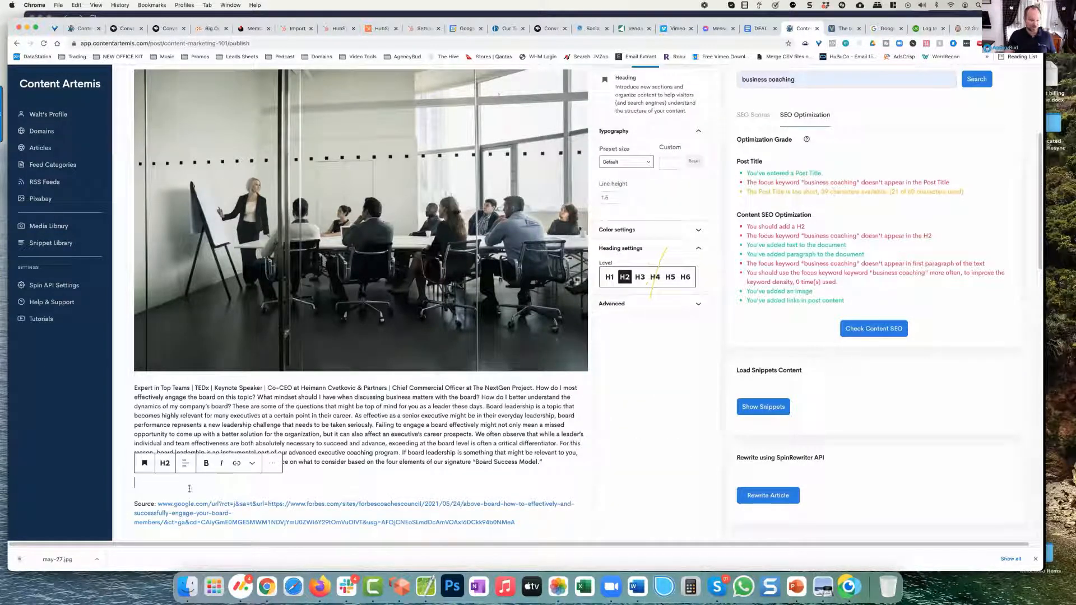
Enter "Business Coaching is an essential Skill" as the text of the new H2 heading.
{"action": "type", "text": "Business"}
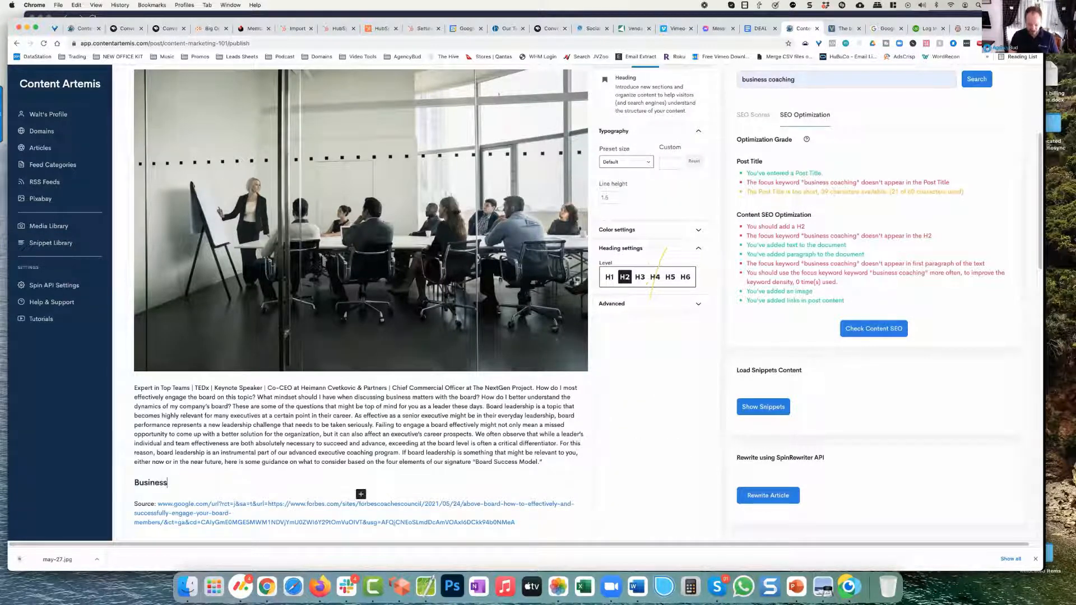
{"action": "type", "text": " Coaching is an"}
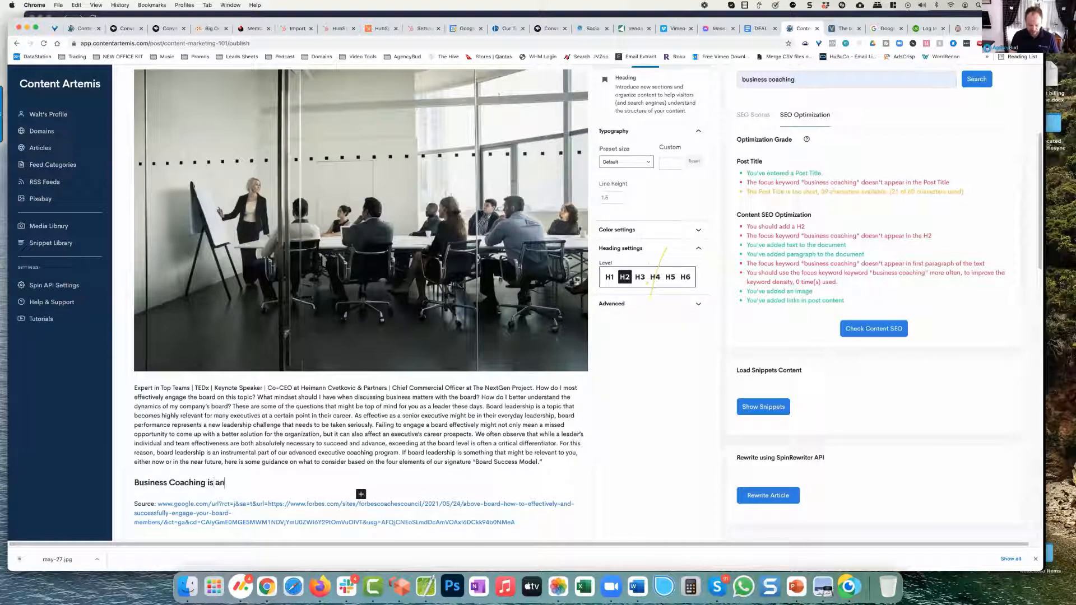
{"action": "type", "text": " essential S"}
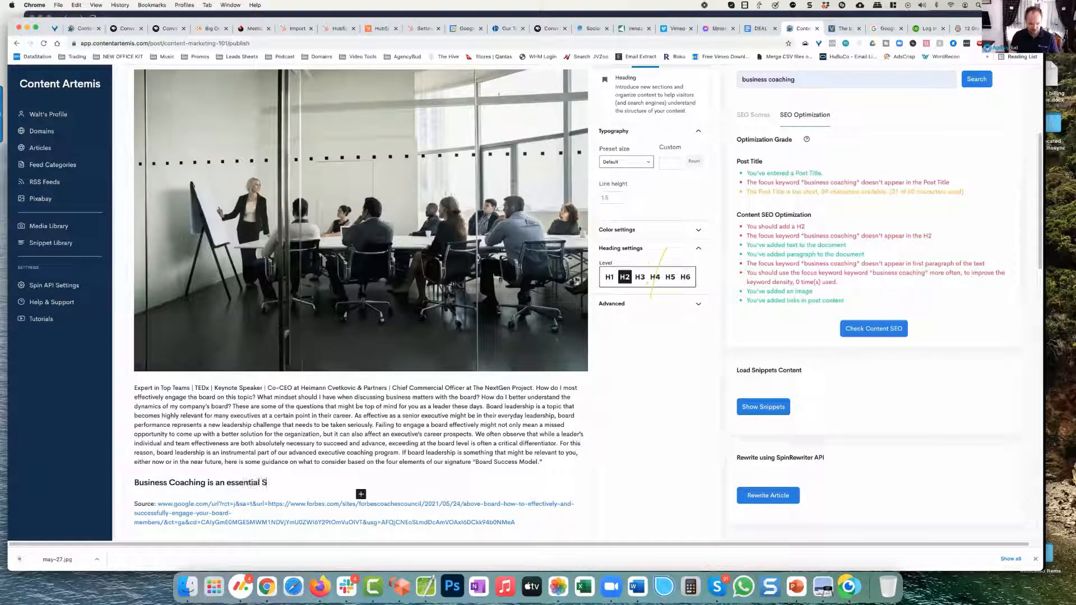
{"action": "type", "text": "kill"}
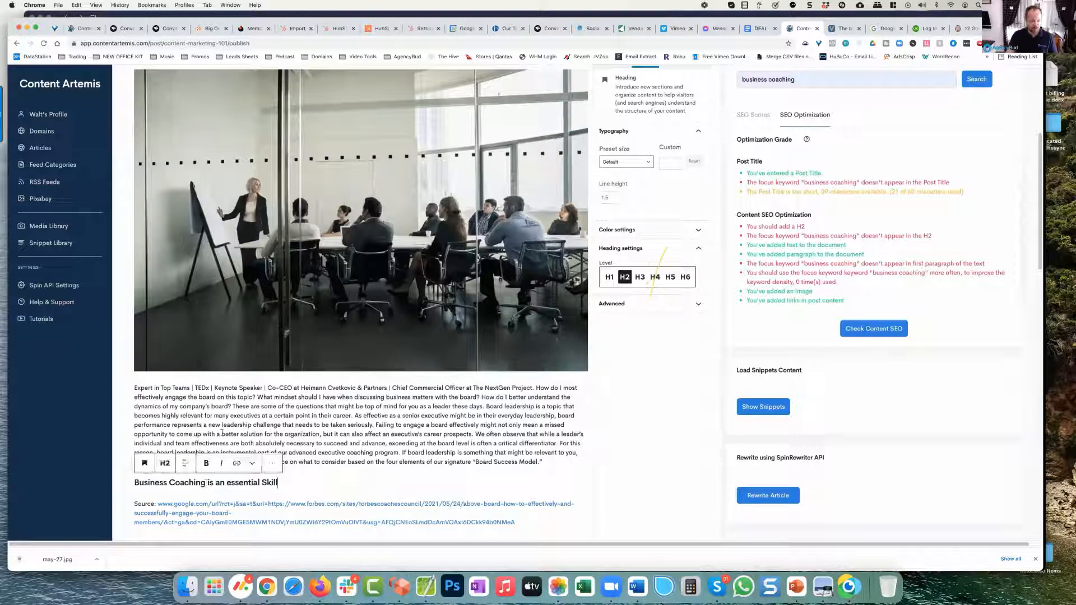
Insert the keyword "Business coaching" after the word "Partners" in the first line of the article's opening paragraph.
{"action": "left_click", "coordinate": [222, 434]}
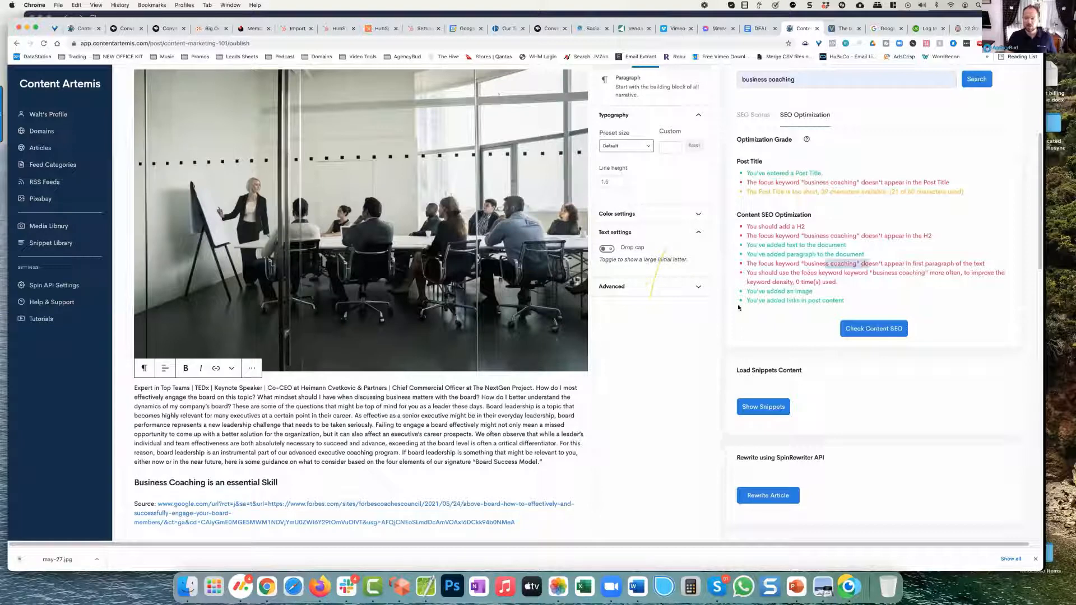
{"action": "left_click", "coordinate": [388, 388]}
{"action": "type", "text": "Business co"}
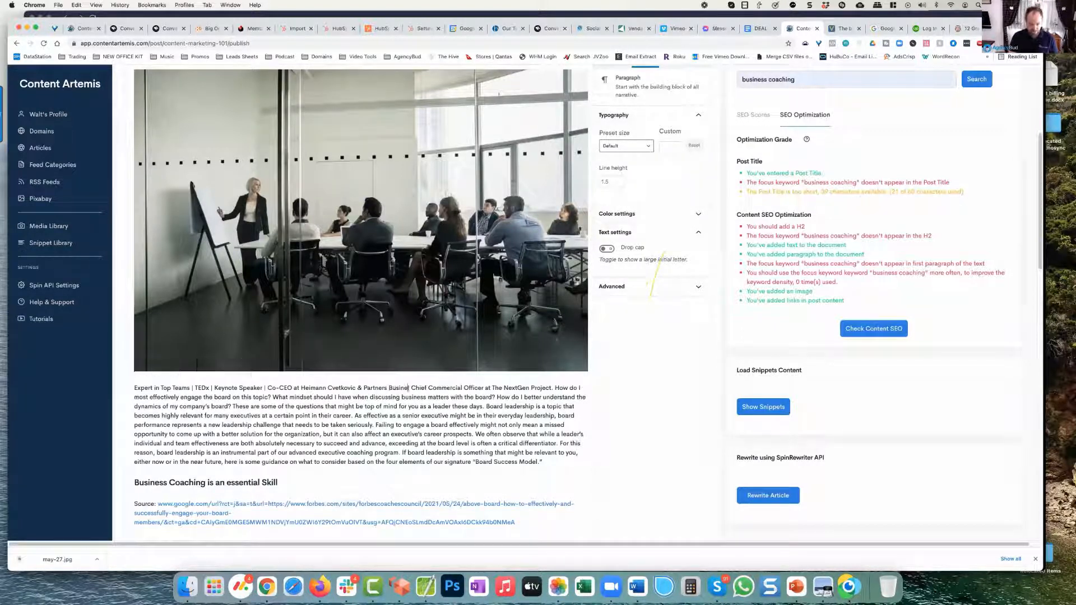
{"action": "type", "text": "achin"}
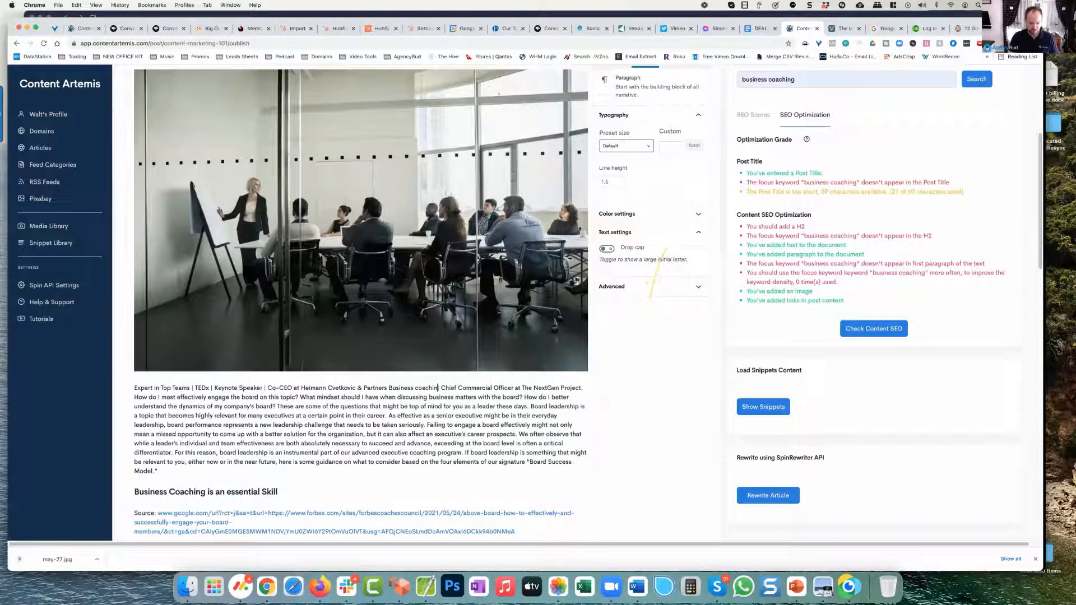
{"action": "type", "text": "g"}
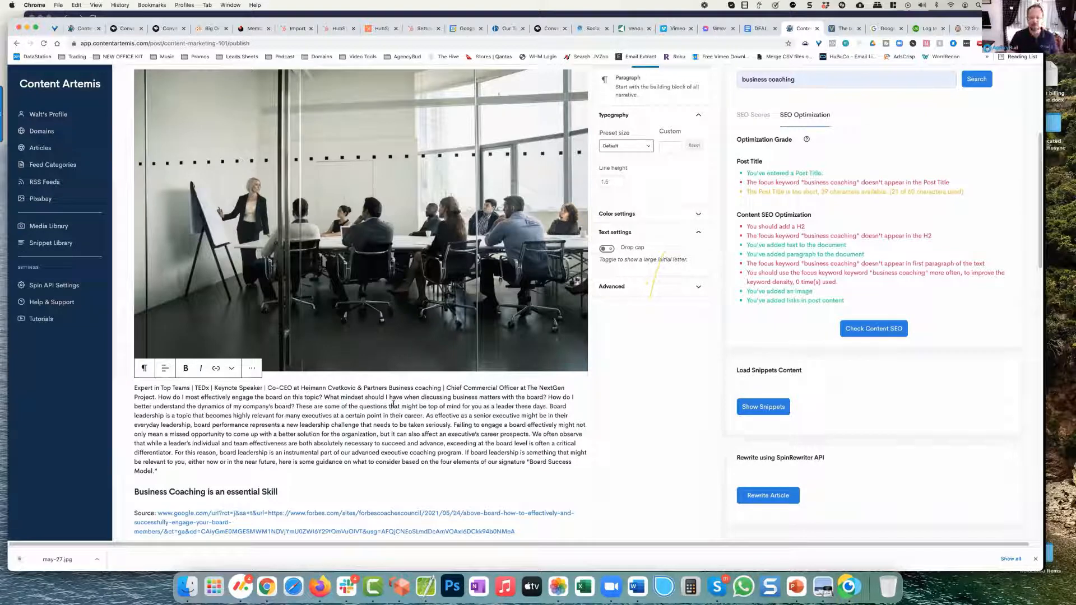
Recheck the article's content SEO and examine the suggestions on the first paragraph and keyword density.
{"action": "left_click", "coordinate": [884, 332]}
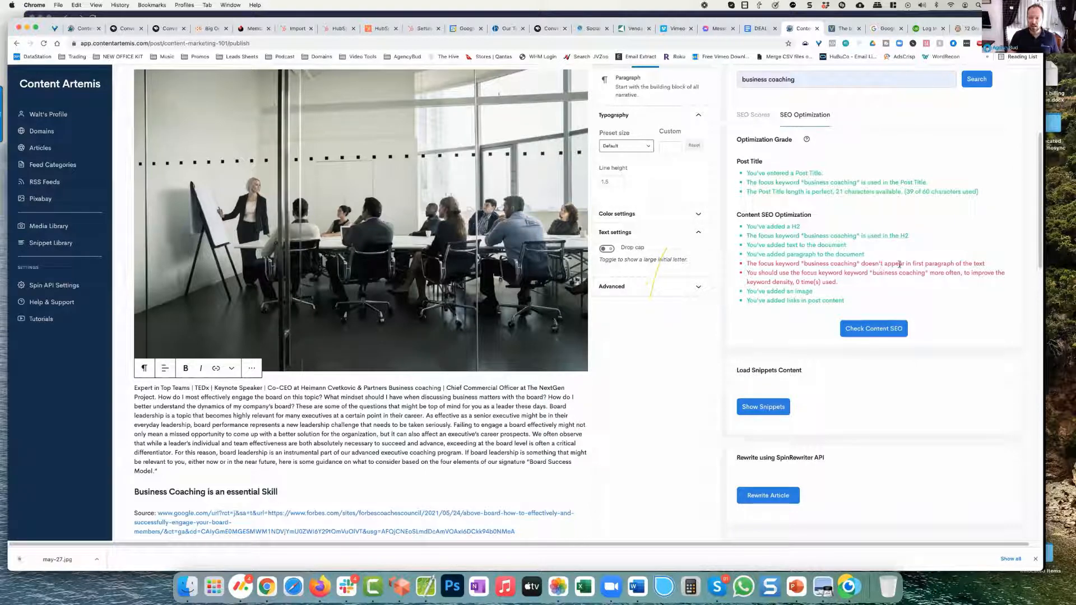
{"action": "scroll", "coordinate": [324, 425], "scroll_direction": "down", "scroll_amount": 2}
{"action": "scroll", "coordinate": [204, 301], "scroll_direction": "up", "scroll_amount": 10}
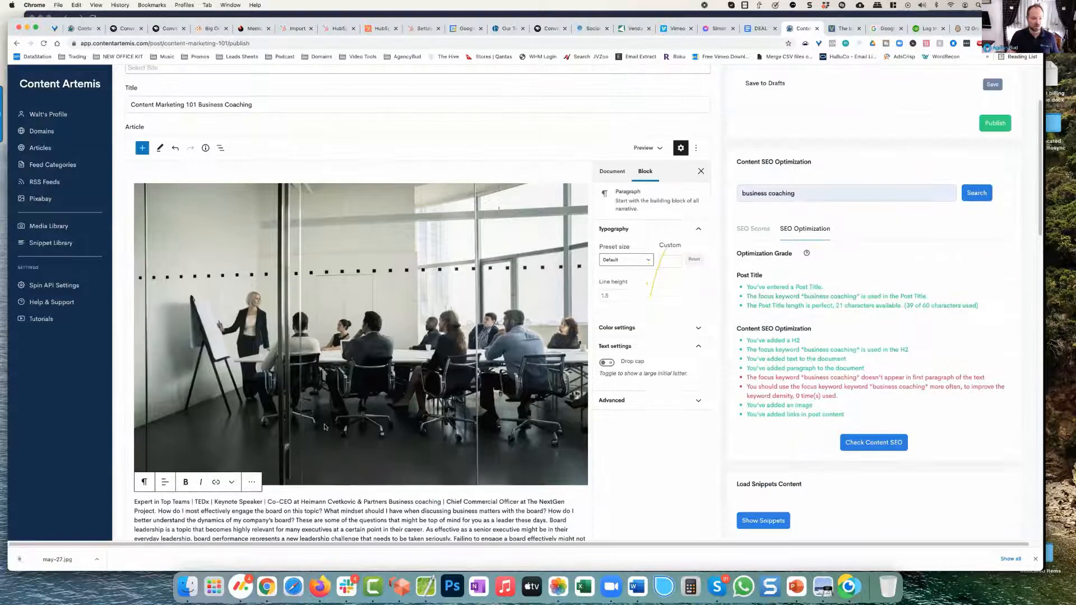
{"action": "scroll", "coordinate": [361, 375], "scroll_direction": "down", "scroll_amount": 5}
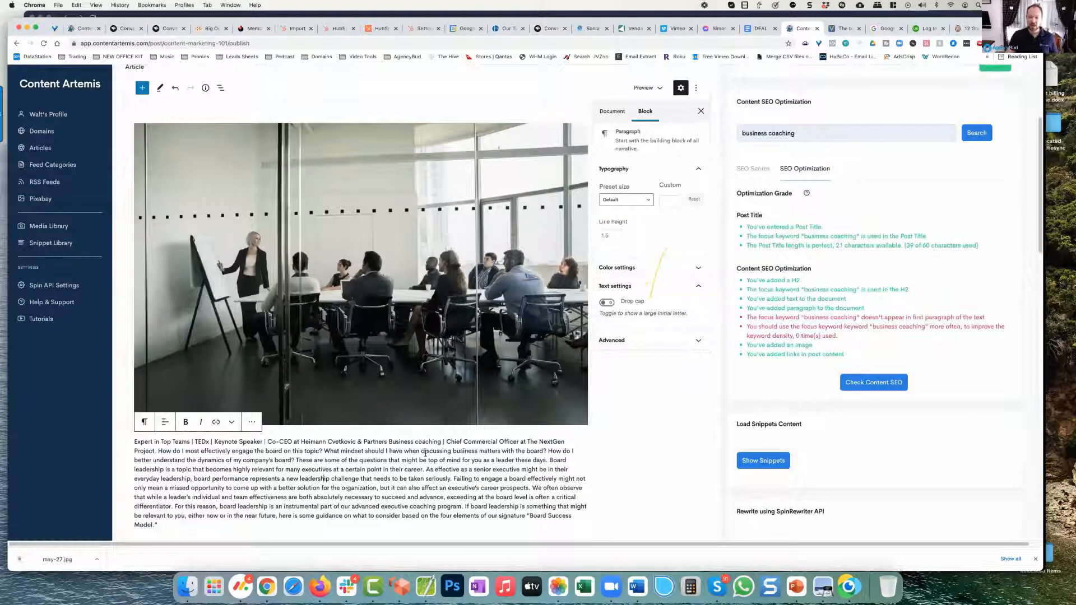
{"action": "scroll", "coordinate": [425, 453], "scroll_direction": "down", "scroll_amount": 1}
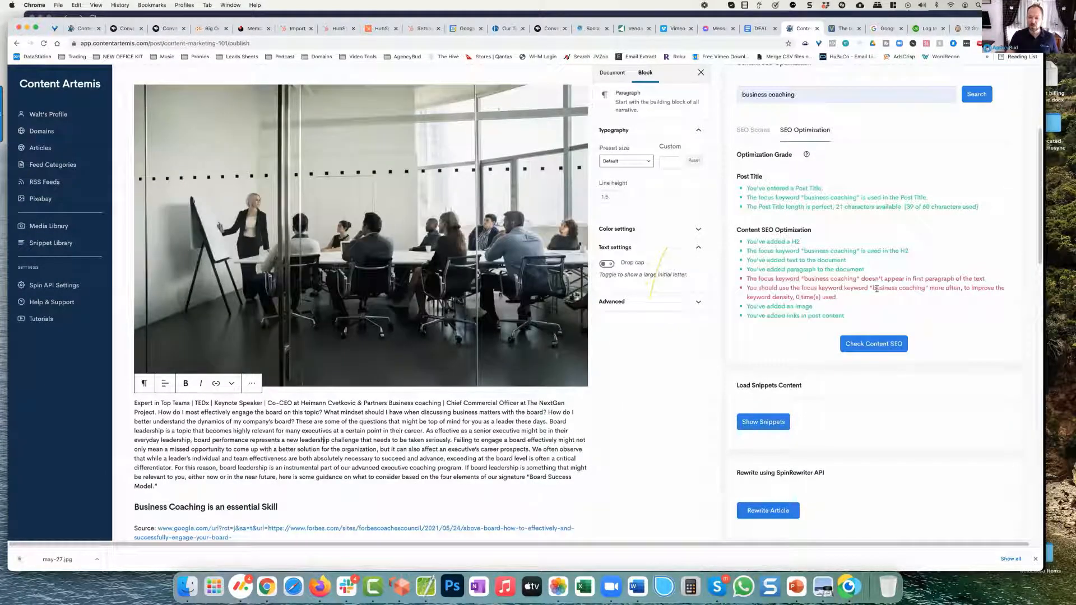
{"action": "left_click_drag", "start_coordinate": [850, 288], "coordinate": [903, 289]}
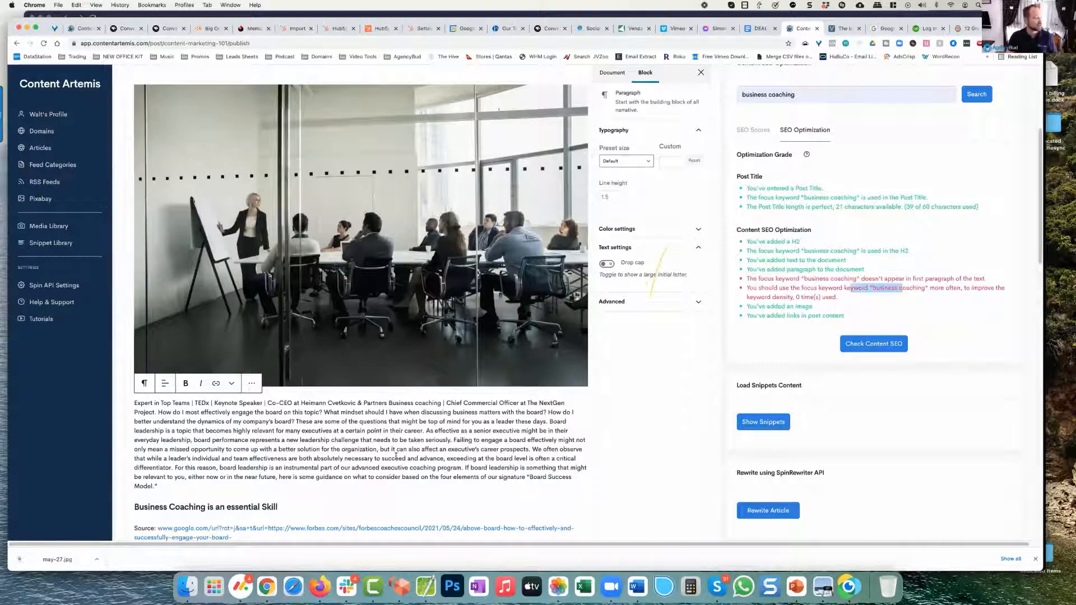
Insert "Business Coaching" after "Northern Europe." in the second text passage, the one about demand for coaching and mentoring.
{"action": "scroll", "coordinate": [381, 451], "scroll_direction": "down", "scroll_amount": 4}
{"action": "scroll", "coordinate": [228, 418], "scroll_direction": "down", "scroll_amount": 1}
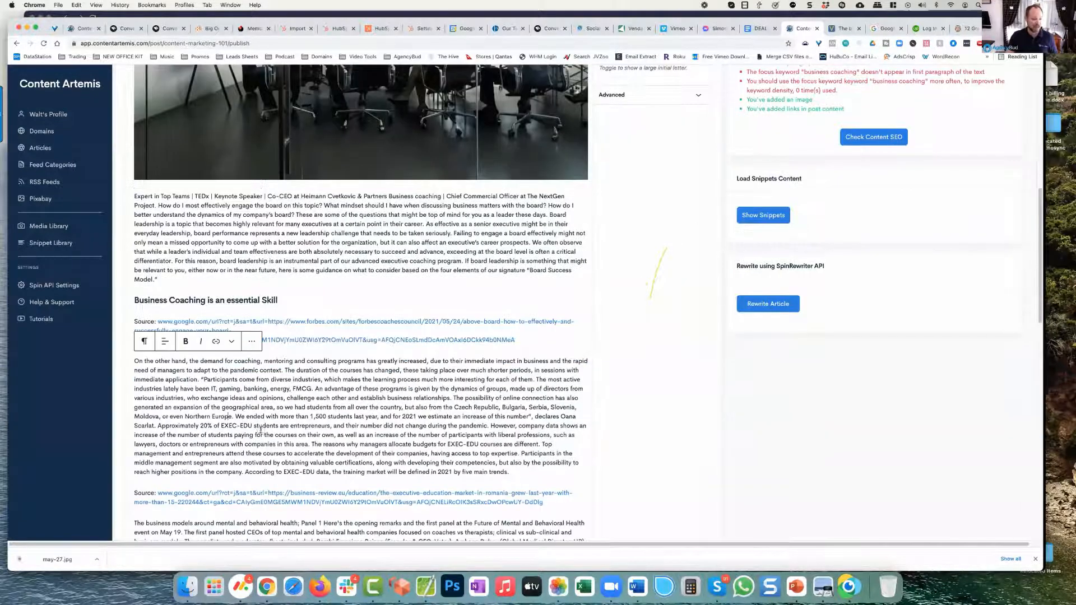
{"action": "left_click", "coordinate": [232, 418]}
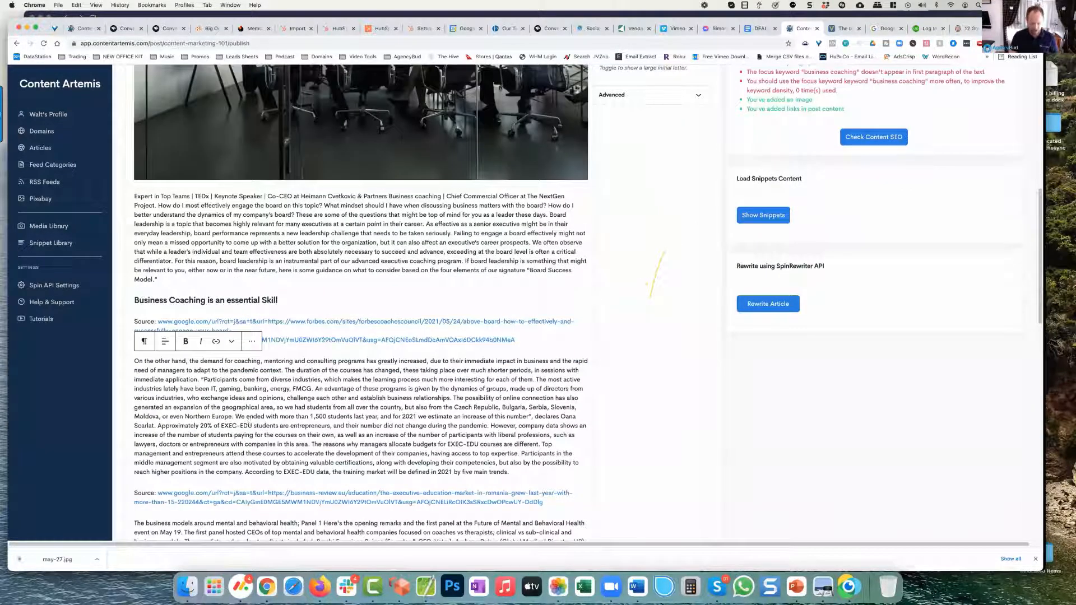
{"action": "type", "text": "Business Coaching"}
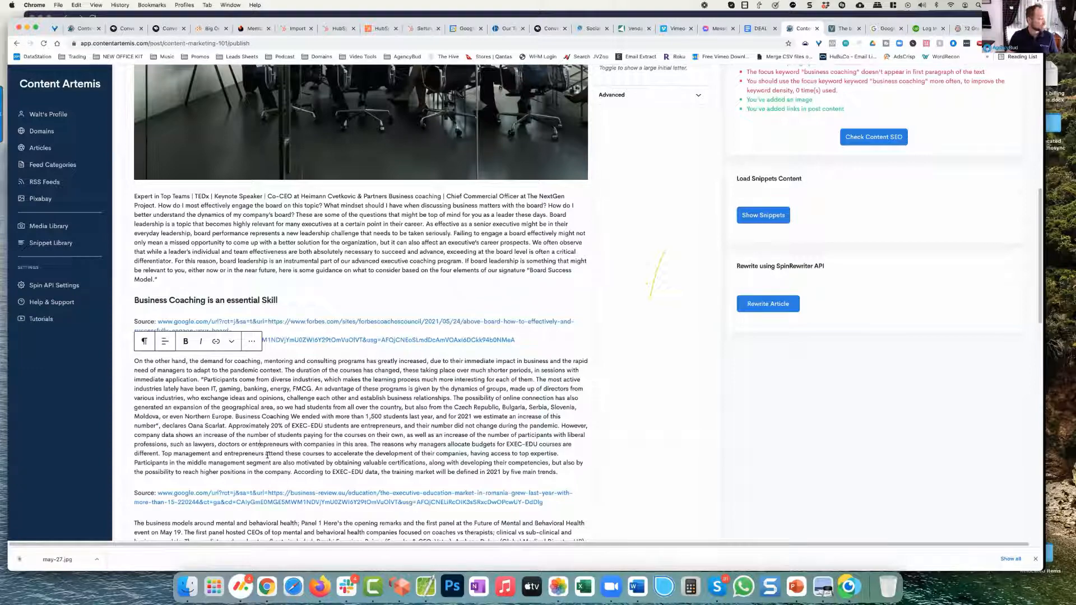
{"action": "scroll", "coordinate": [268, 455], "scroll_direction": "down", "scroll_amount": 3}
{"action": "scroll", "coordinate": [267, 456], "scroll_direction": "down", "scroll_amount": 1}
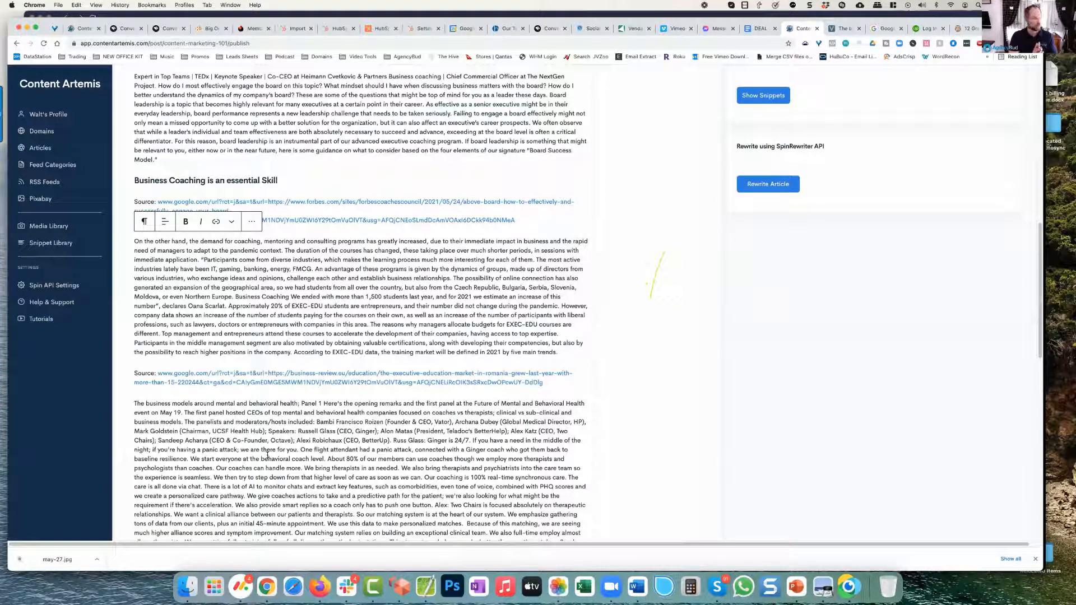
Add an empty block between the opening paragraph and the H2 heading, and browse the block types available for it.
{"action": "scroll", "coordinate": [329, 441], "scroll_direction": "up", "scroll_amount": 5}
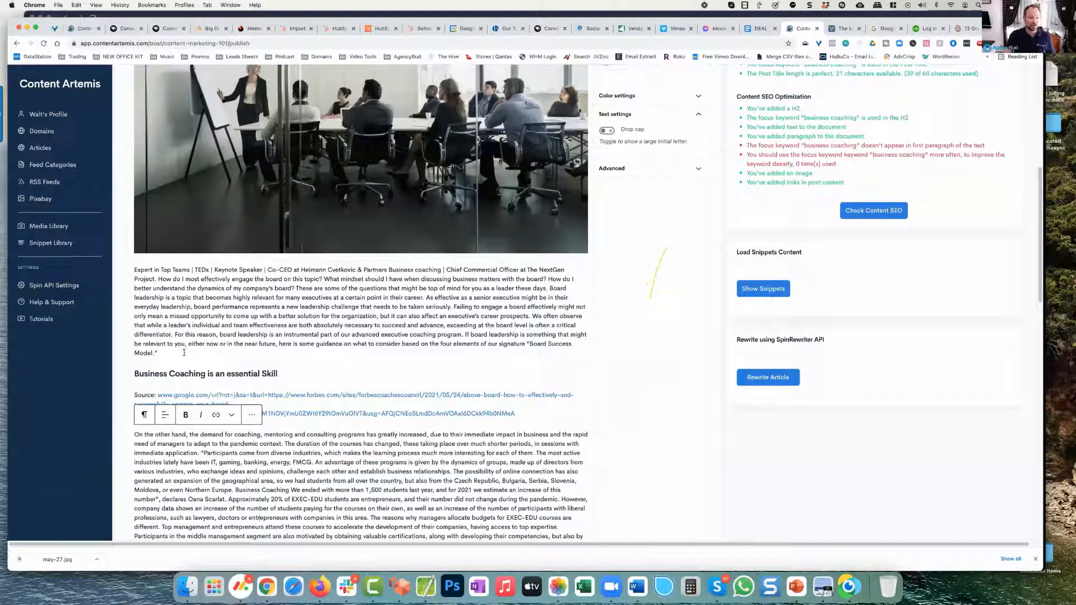
{"action": "scroll", "coordinate": [223, 346], "scroll_direction": "down", "scroll_amount": 1}
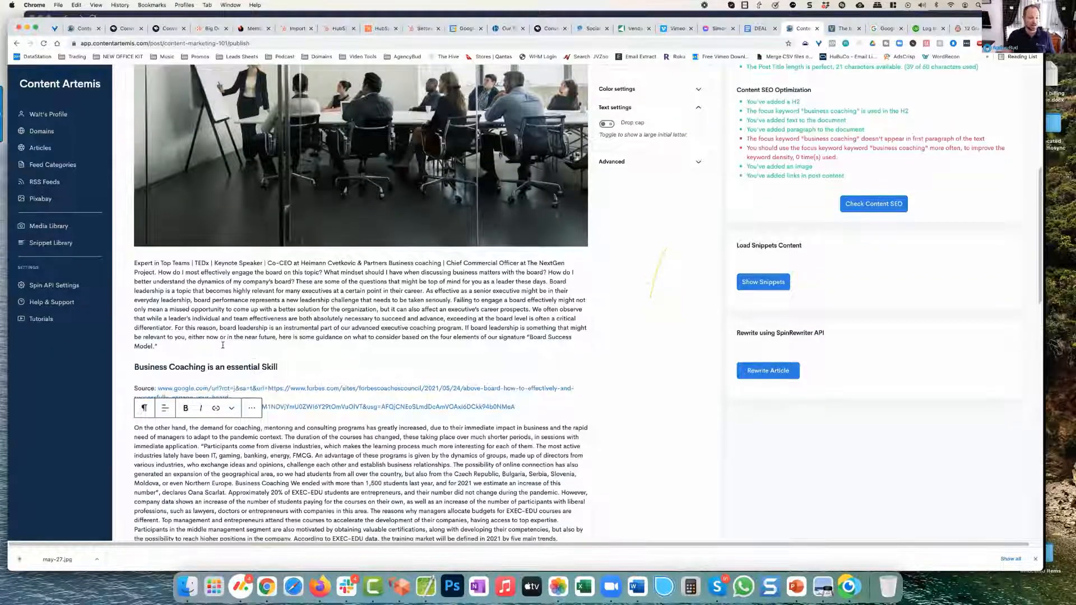
{"action": "left_click", "coordinate": [191, 346]}
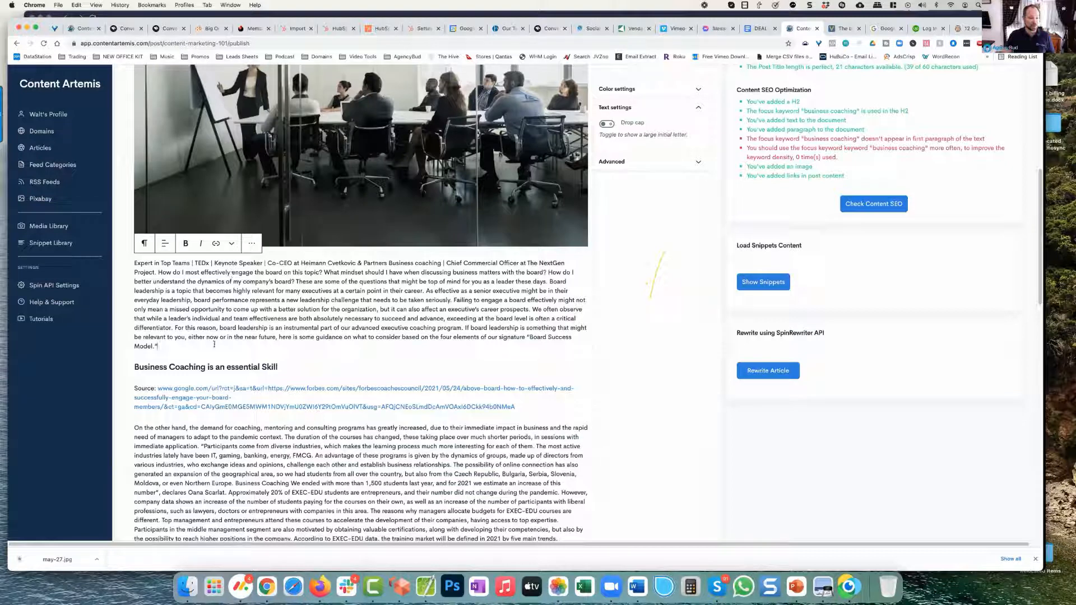
{"action": "key", "text": "Return"}
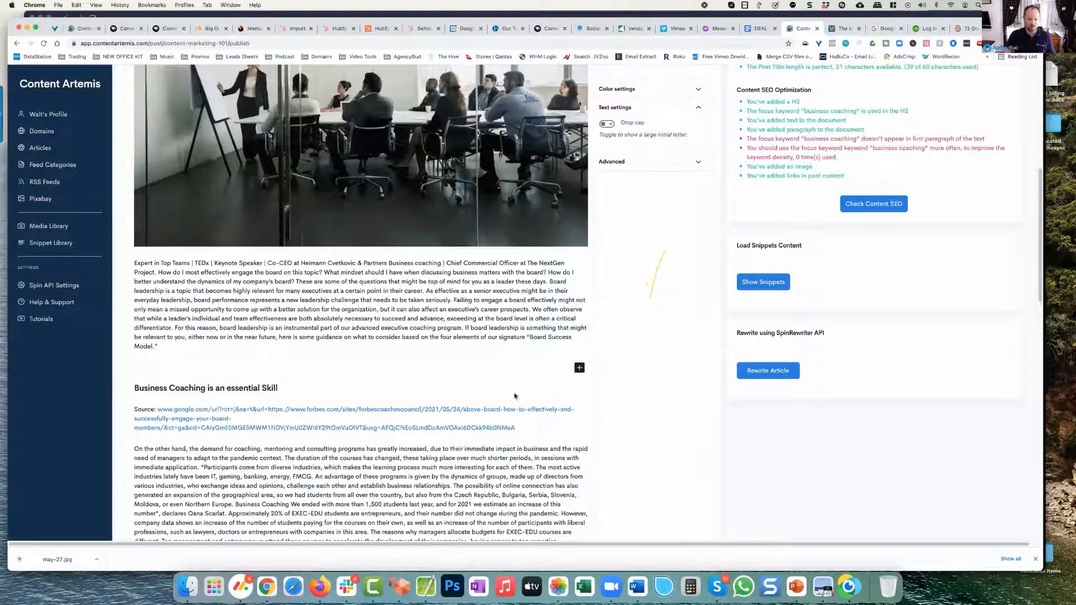
{"action": "left_click", "coordinate": [580, 368]}
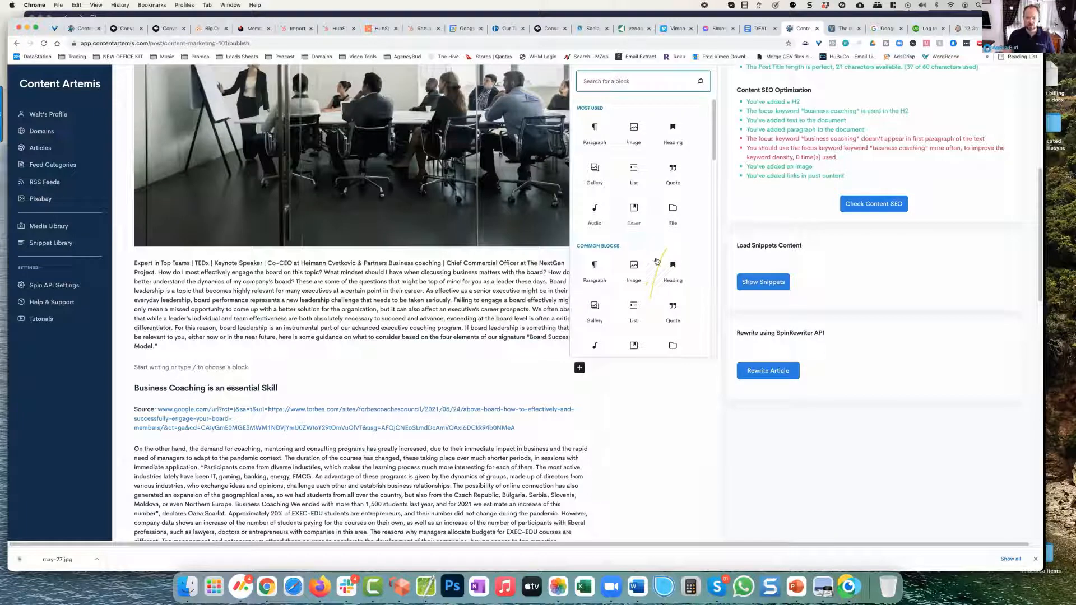
{"action": "scroll", "coordinate": [657, 261], "scroll_direction": "down", "scroll_amount": 3}
{"action": "scroll", "coordinate": [657, 261], "scroll_direction": "down", "scroll_amount": 2}
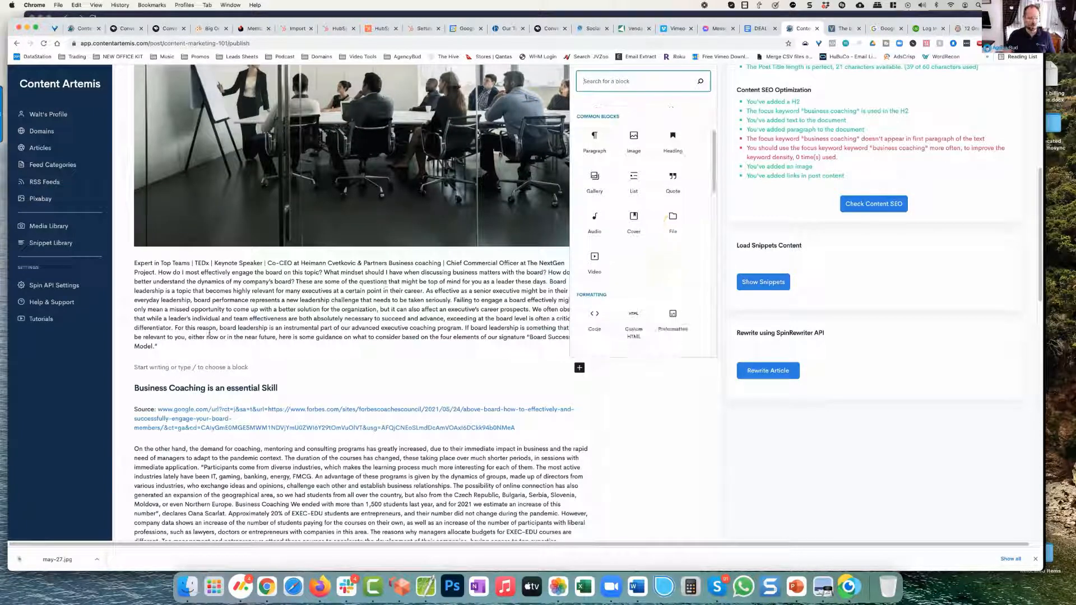
Open the Snippet Library in a separate browser tab, keeping the unsaved article open, and view the AgencyBud snippet.
{"action": "left_click", "coordinate": [50, 242]}
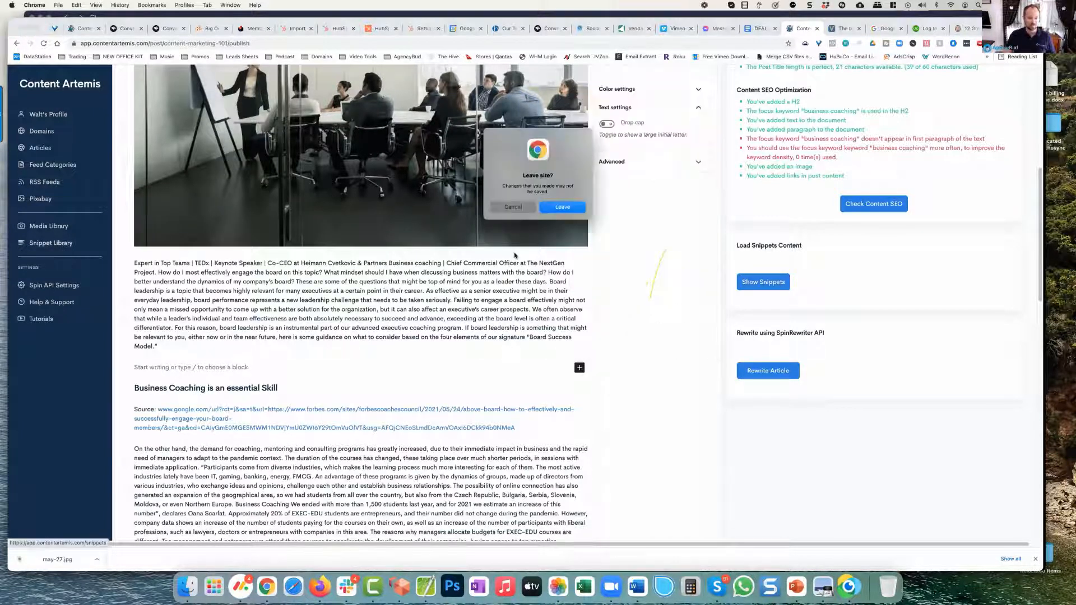
{"action": "left_click", "coordinate": [513, 206]}
{"action": "right_click", "coordinate": [66, 244]}
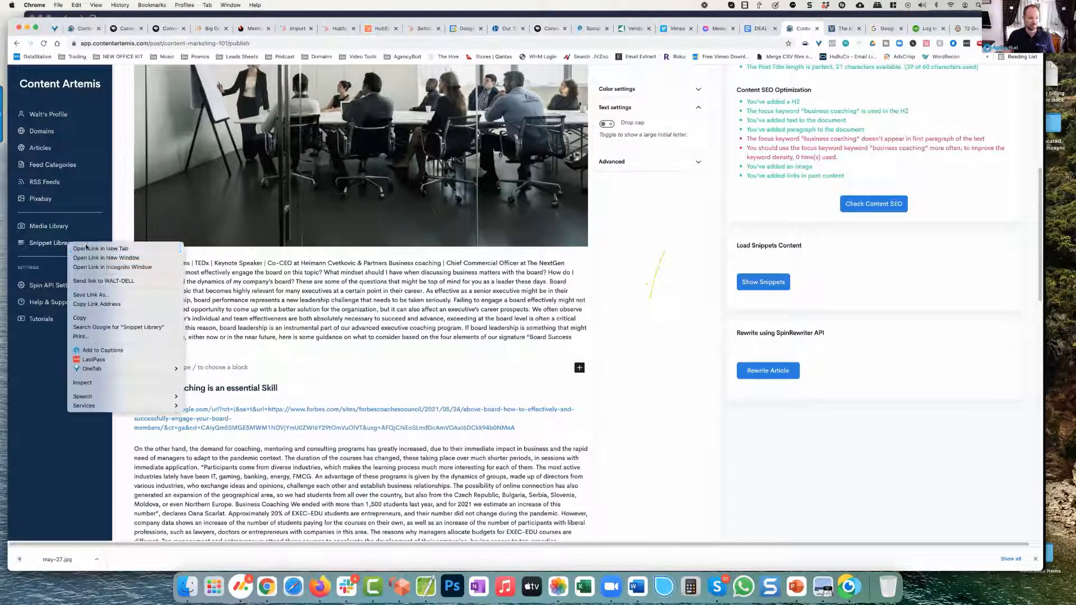
{"action": "left_click", "coordinate": [92, 249]}
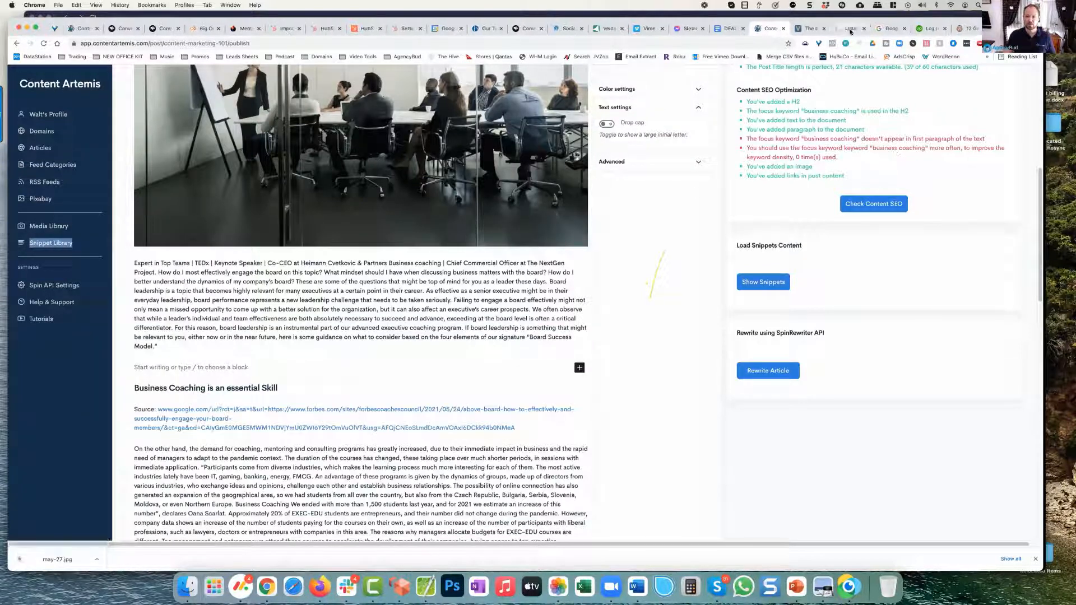
{"action": "left_click", "coordinate": [845, 29]}
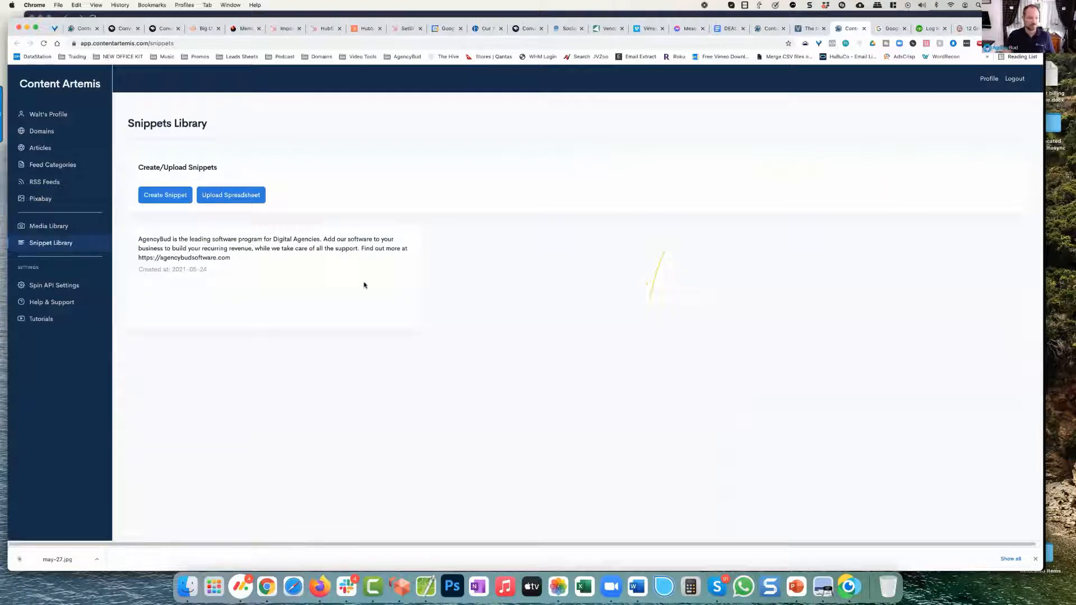
{"action": "mouse_move", "coordinate": [268, 294]}
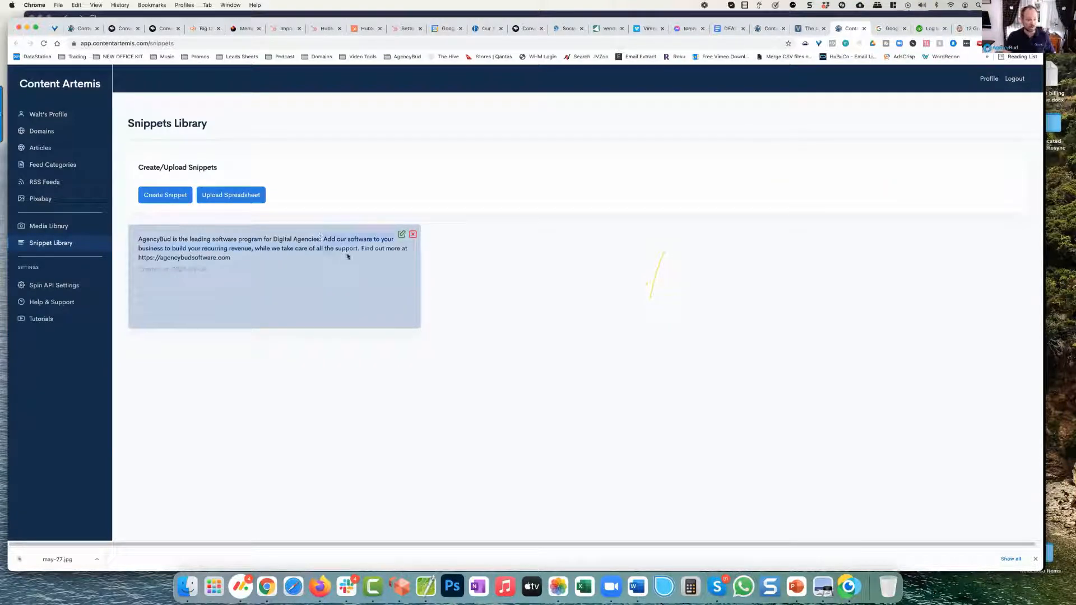
Return to the article and insert the AgencyBud snippet into the empty block between the opening paragraph and the H2 heading.
{"action": "left_click_drag", "start_coordinate": [273, 245], "coordinate": [314, 255]}
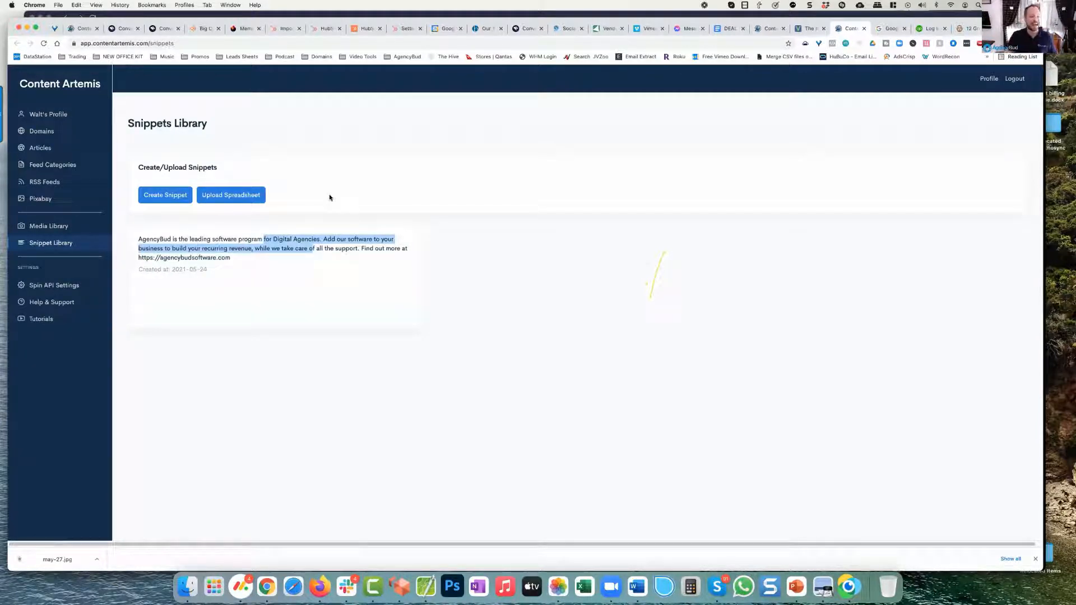
{"action": "mouse_move", "coordinate": [421, 254]}
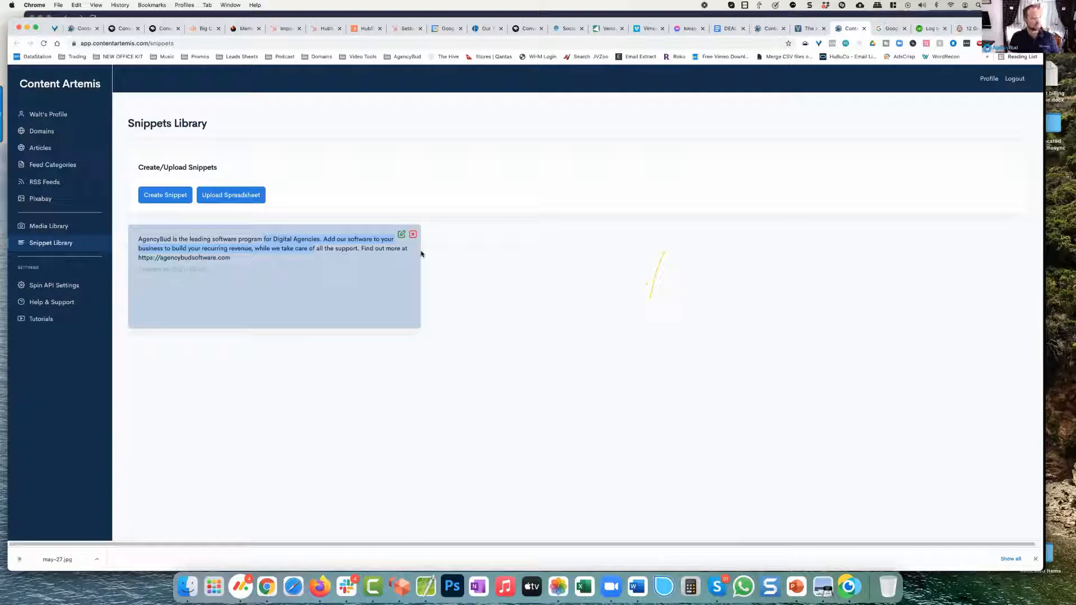
{"action": "left_click", "coordinate": [769, 29]}
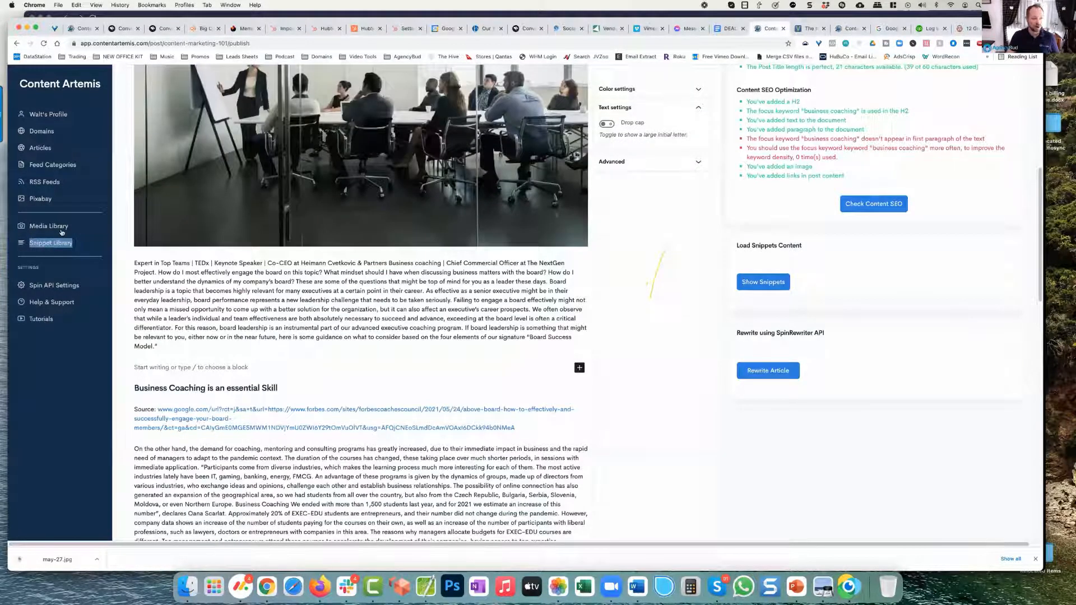
{"action": "left_click", "coordinate": [262, 365]}
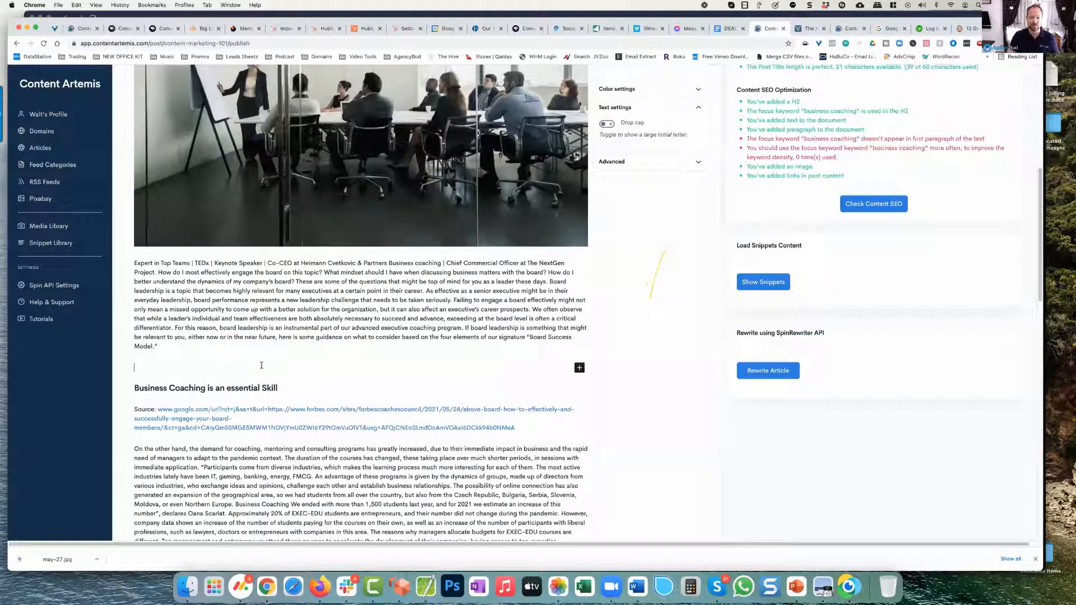
{"action": "left_click", "coordinate": [770, 288]}
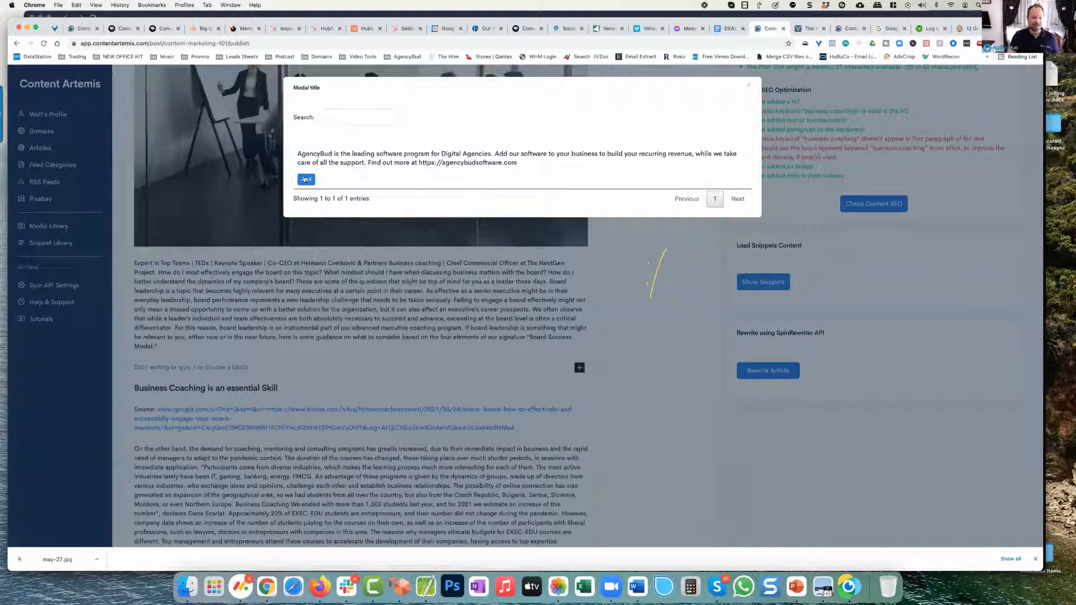
{"action": "left_click", "coordinate": [306, 179]}
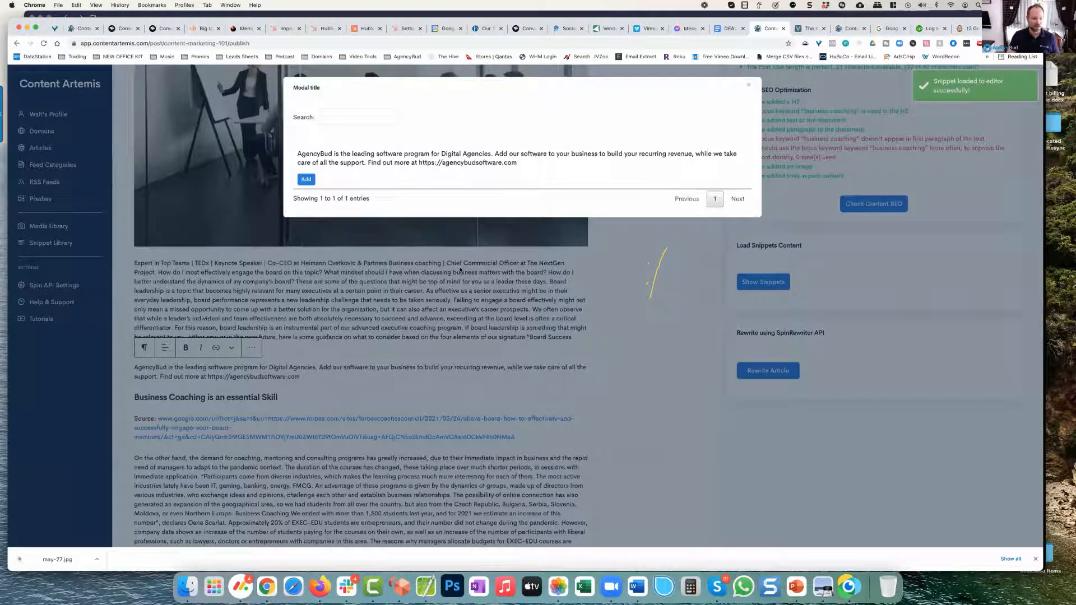
{"action": "left_click", "coordinate": [748, 87]}
{"action": "left_click_drag", "start_coordinate": [241, 374], "coordinate": [136, 367]}
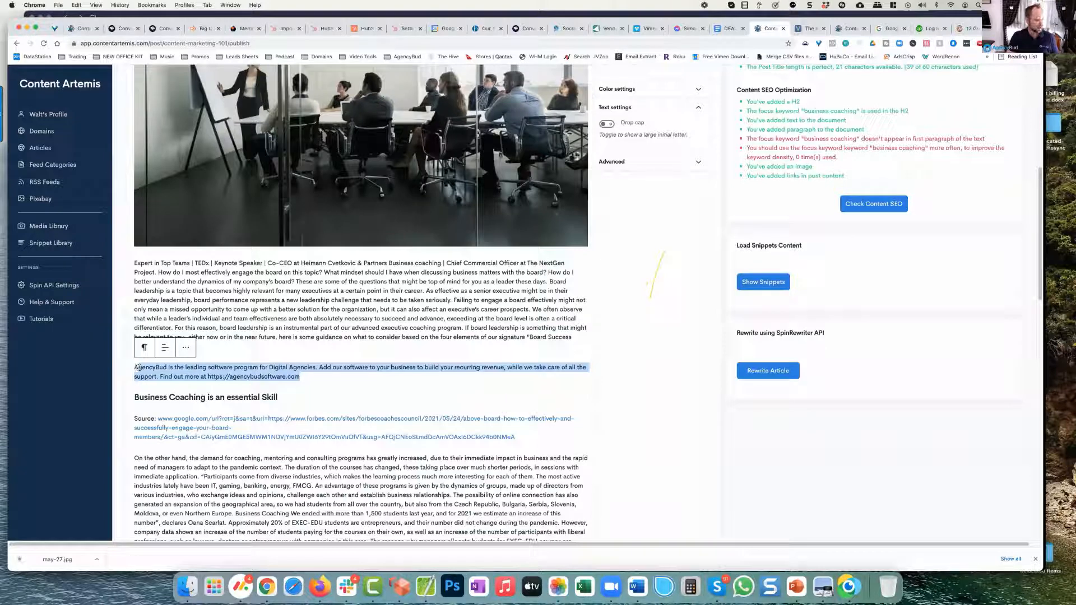
{"action": "left_click", "coordinate": [213, 328]}
Add a quote block below the AgencyBud paragraph with a short statement of what the person said, followed by that person's website address.
{"action": "left_click", "coordinate": [308, 377]}
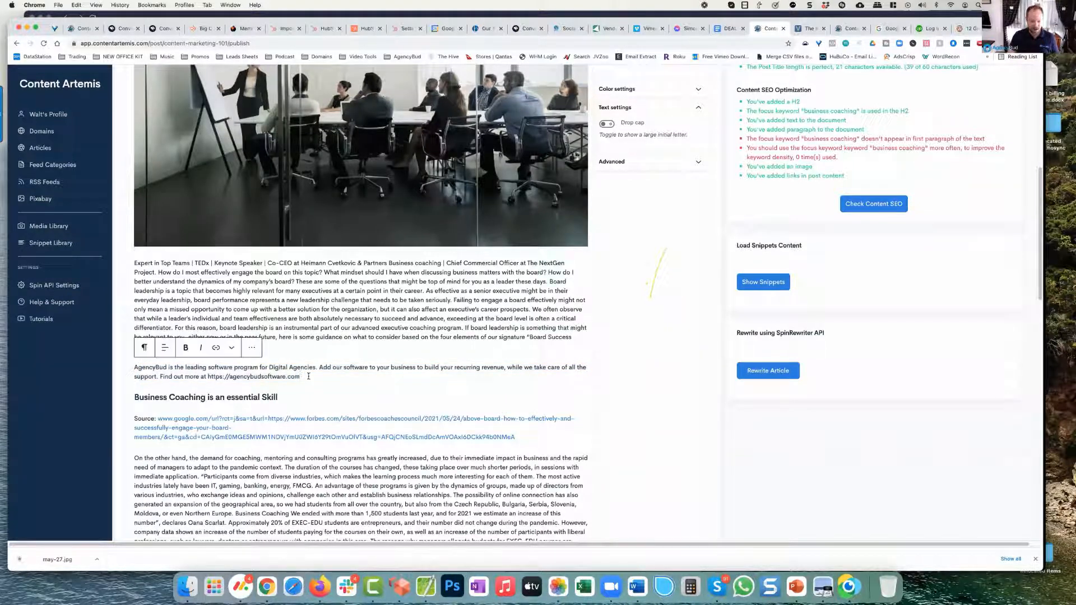
{"action": "key", "text": "Return"}
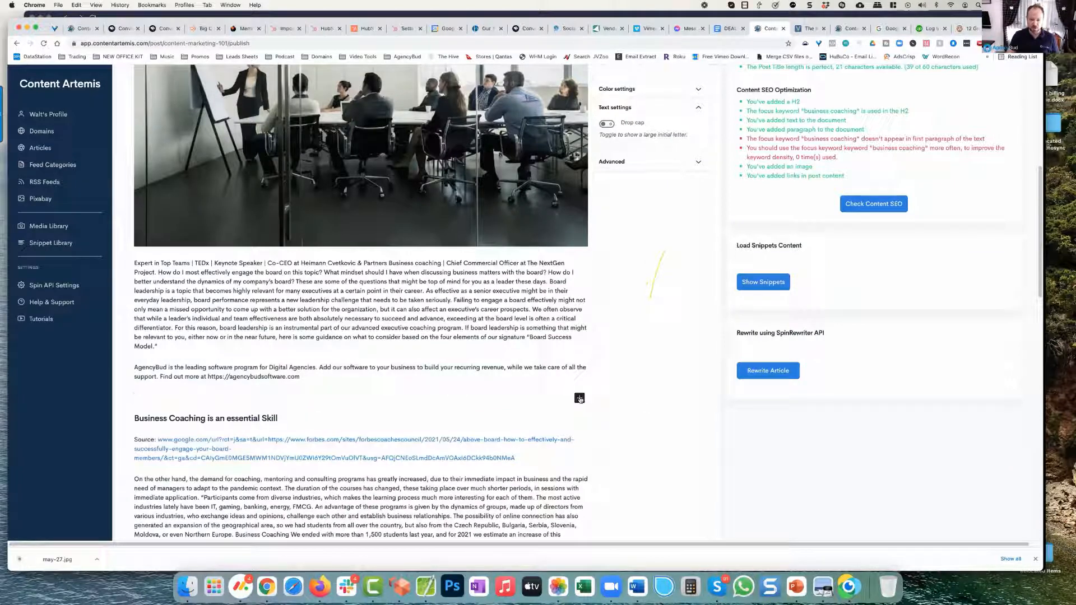
{"action": "left_click", "coordinate": [580, 398]}
{"action": "left_click", "coordinate": [673, 174]}
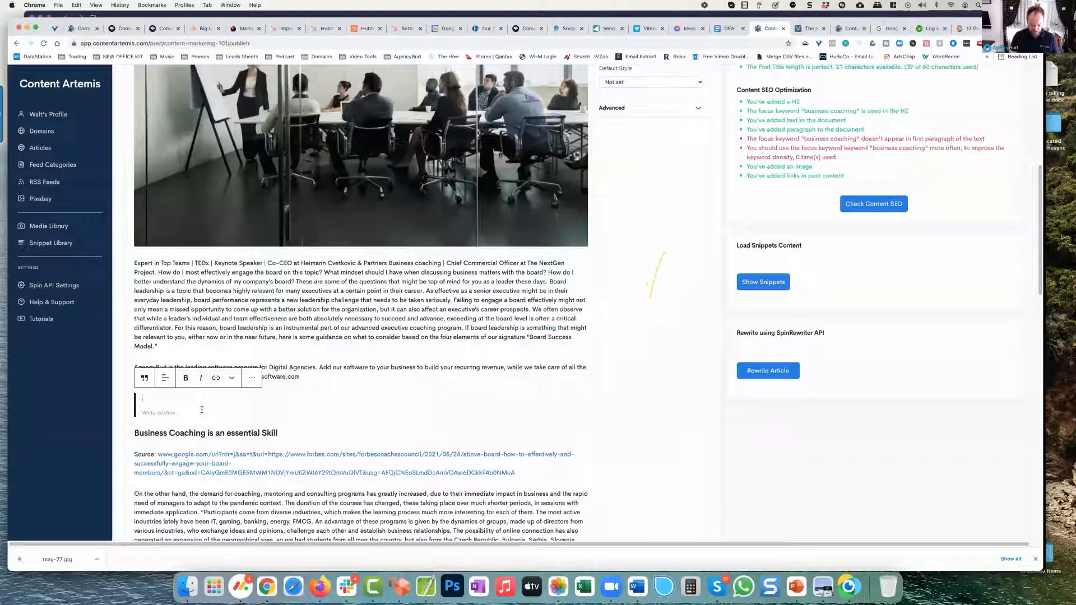
{"action": "type", "text": "Brian Said"}
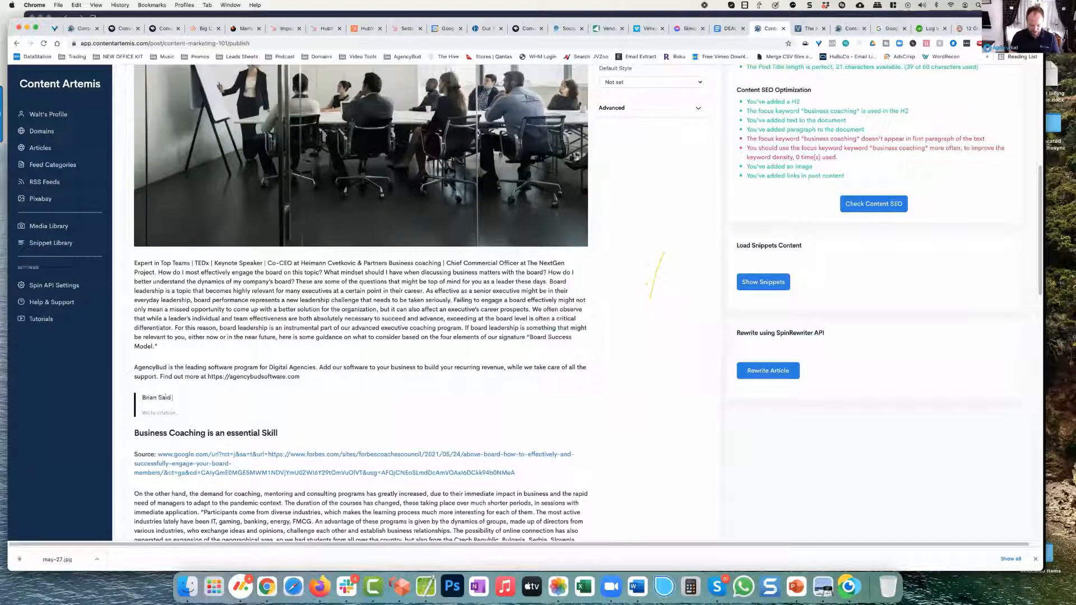
{"action": "type", "text": " I Should. BrianKato.com"}
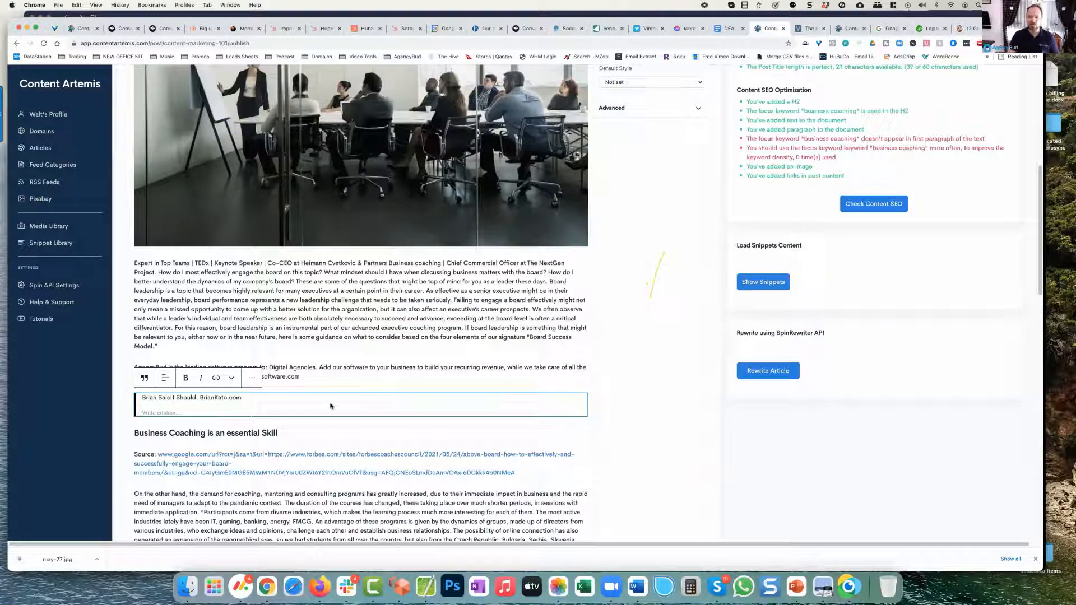
Save the Content Marketing 101 Business Coaching article to drafts and leave the editor.
{"action": "scroll", "coordinate": [331, 404], "scroll_direction": "up", "scroll_amount": 5}
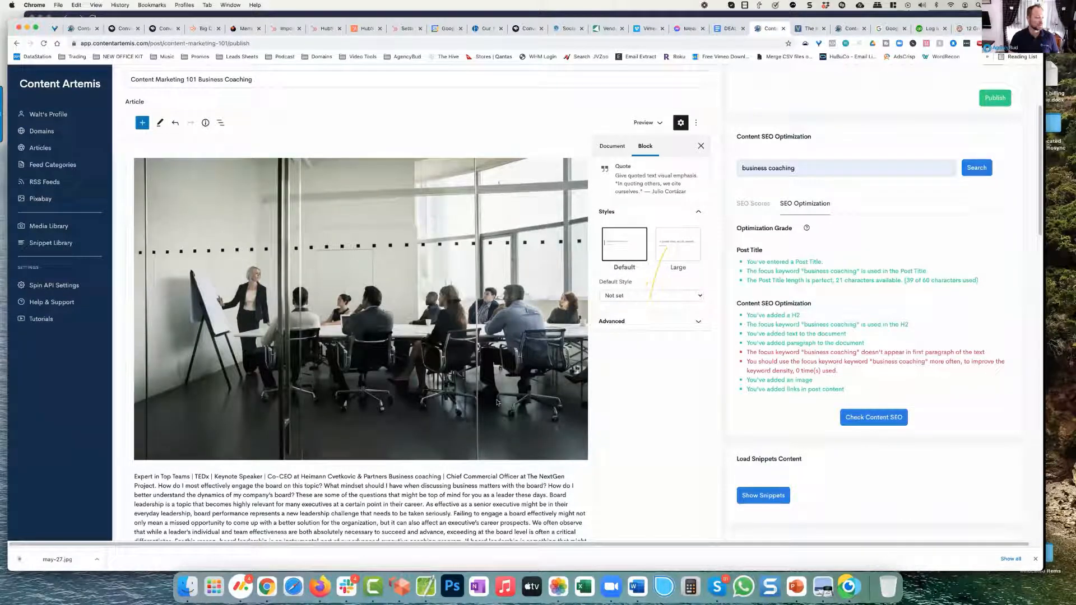
{"action": "scroll", "coordinate": [496, 402], "scroll_direction": "down", "scroll_amount": 1}
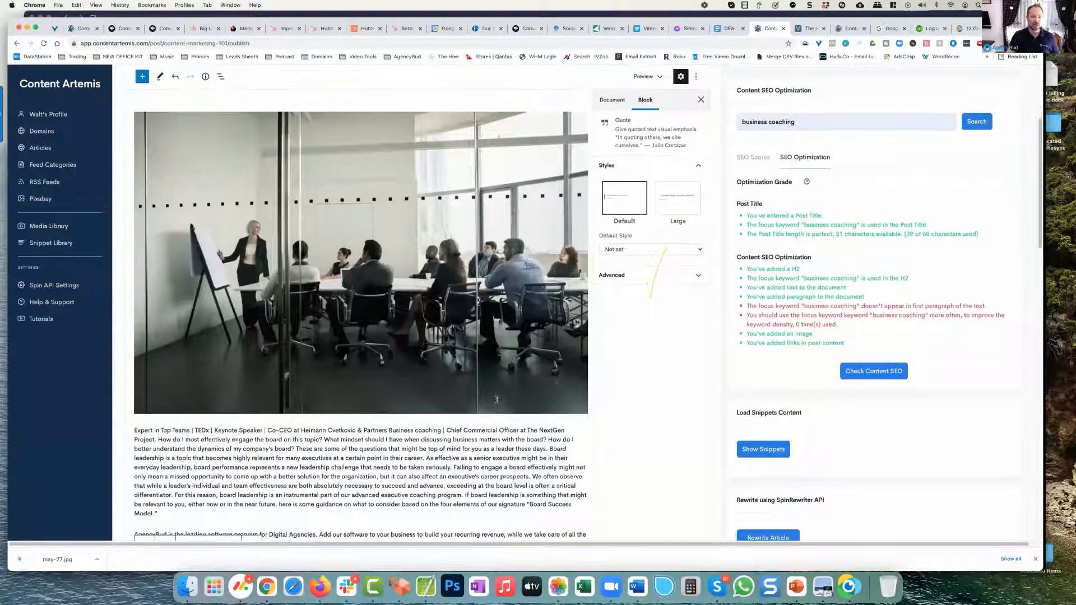
{"action": "scroll", "coordinate": [496, 402], "scroll_direction": "up", "scroll_amount": 5}
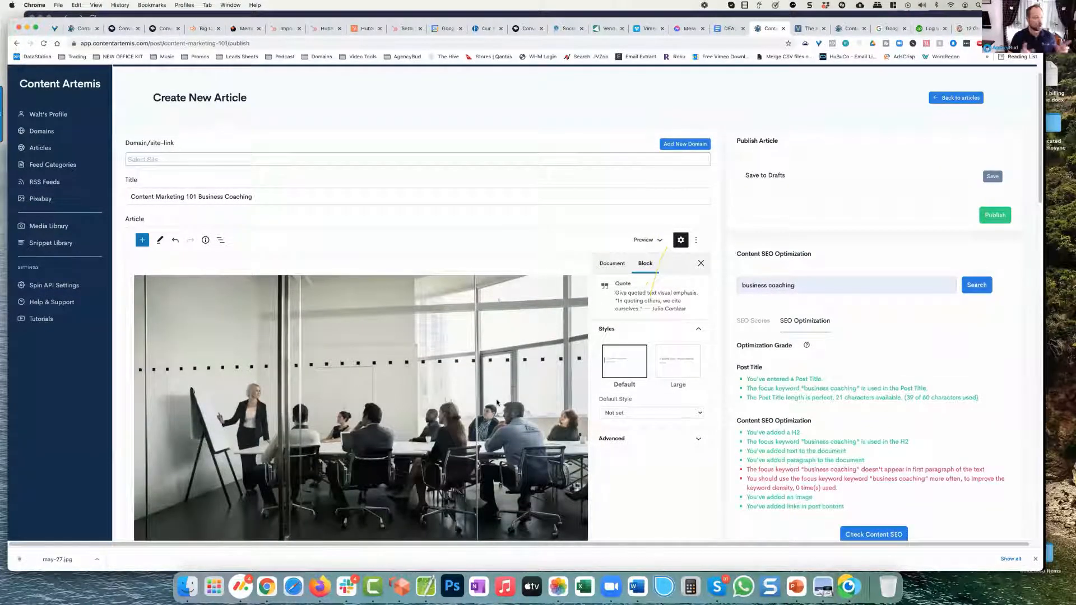
{"action": "left_click", "coordinate": [990, 178]}
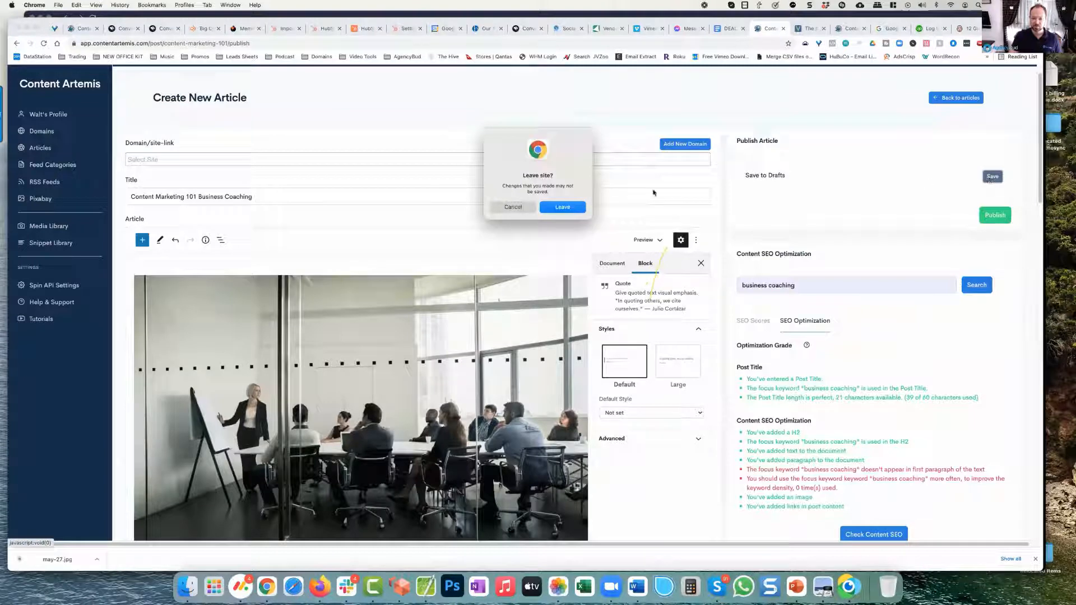
{"action": "left_click", "coordinate": [563, 207]}
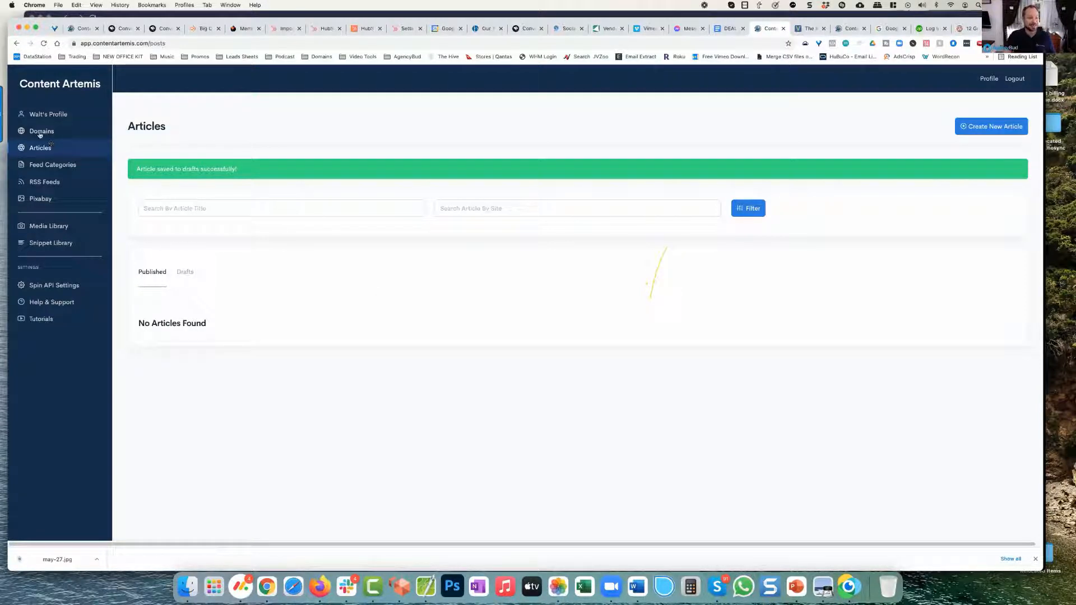
Create a new article named "content marketing" and proceed to its RSS feed selection.
{"action": "left_click", "coordinate": [1001, 126]}
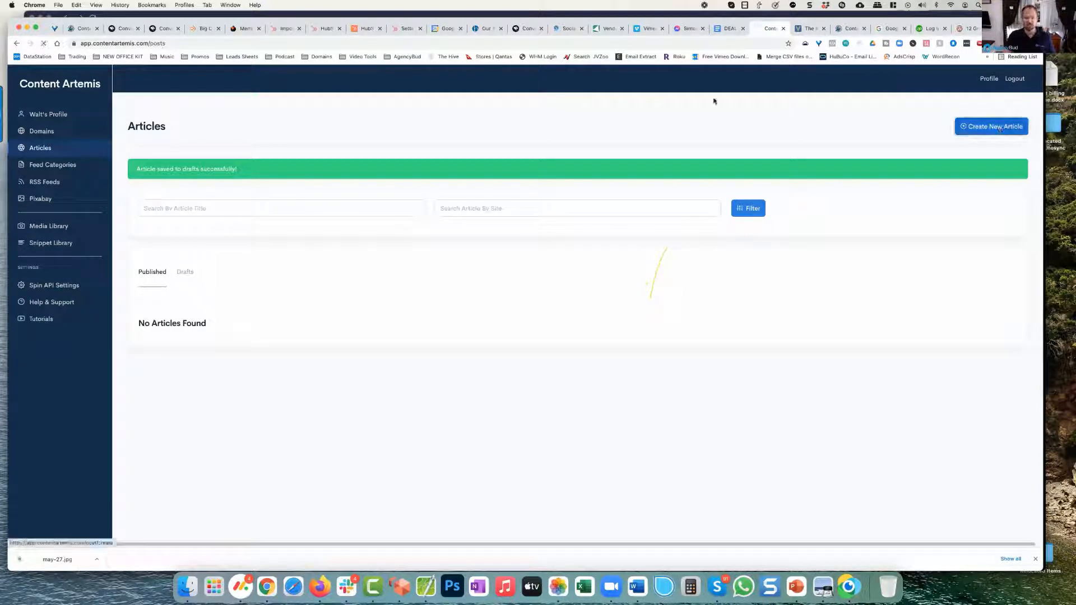
{"action": "left_click", "coordinate": [288, 204]}
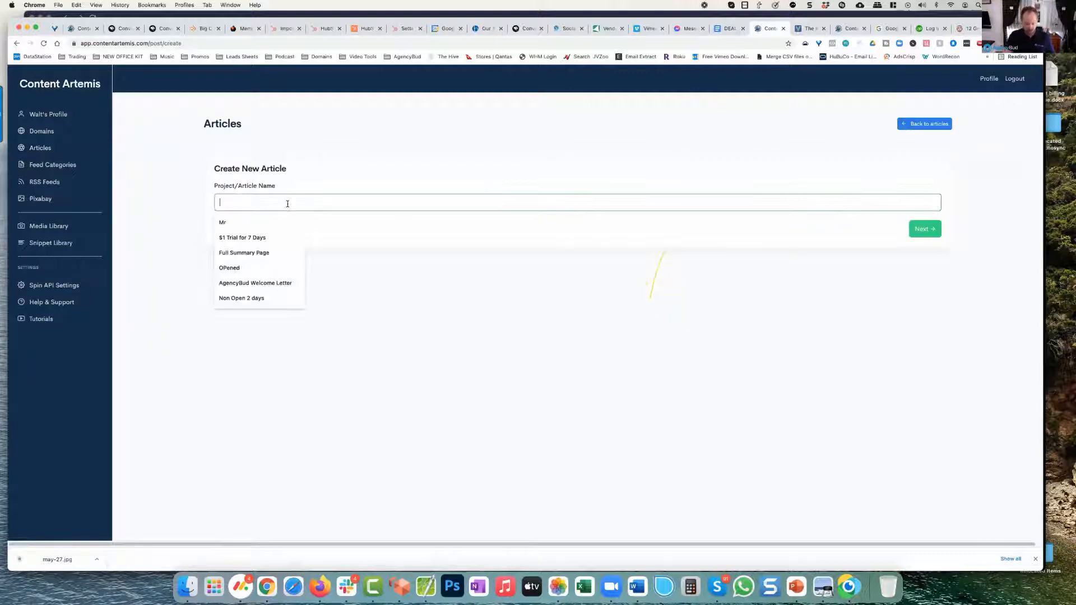
{"action": "type", "text": "content"}
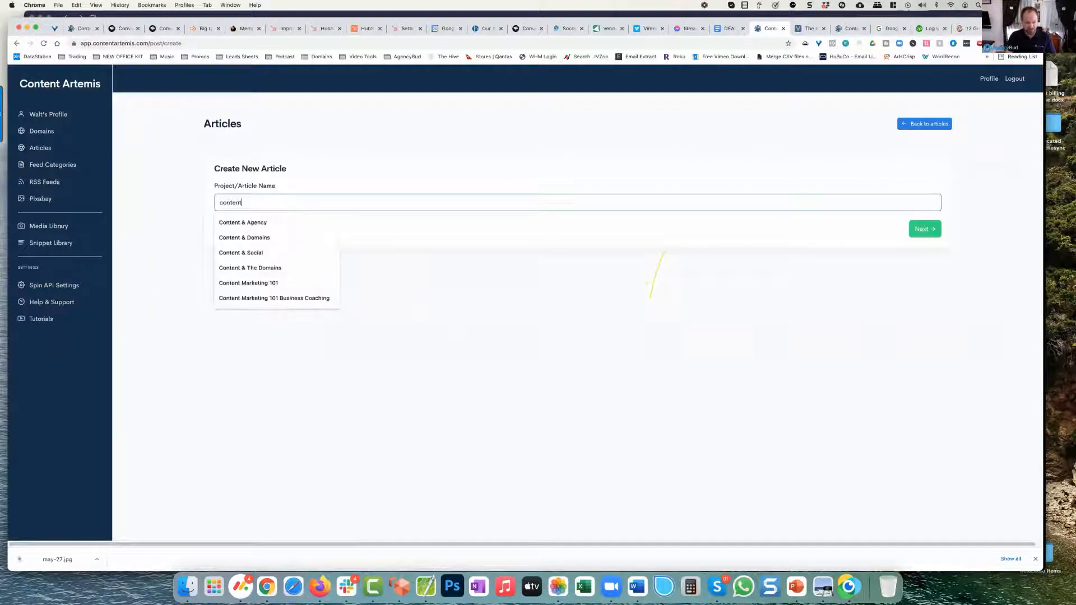
{"action": "type", "text": " marketing"}
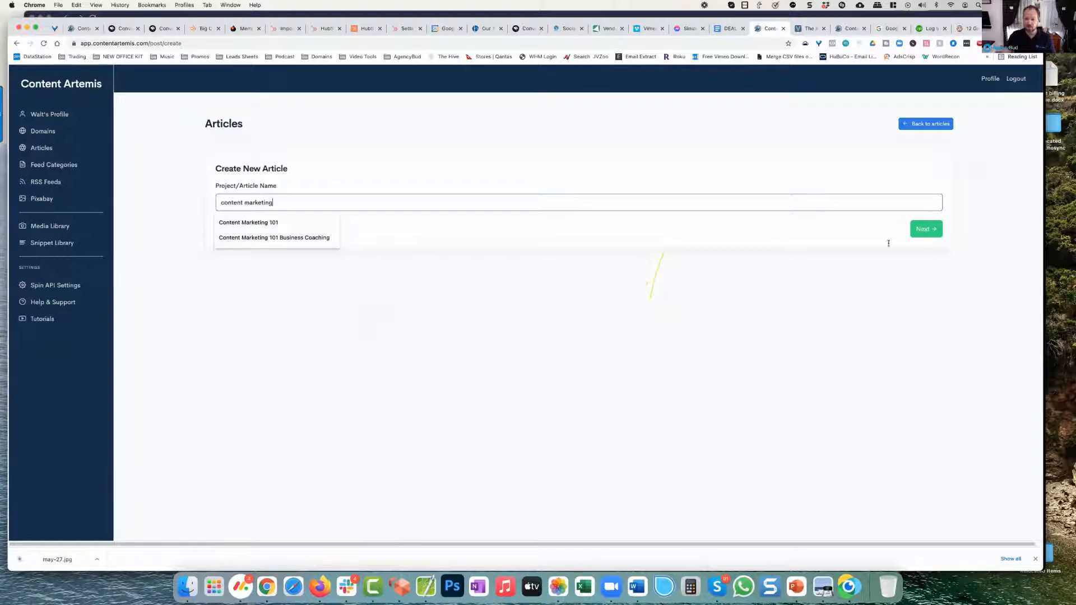
{"action": "left_click", "coordinate": [925, 230]}
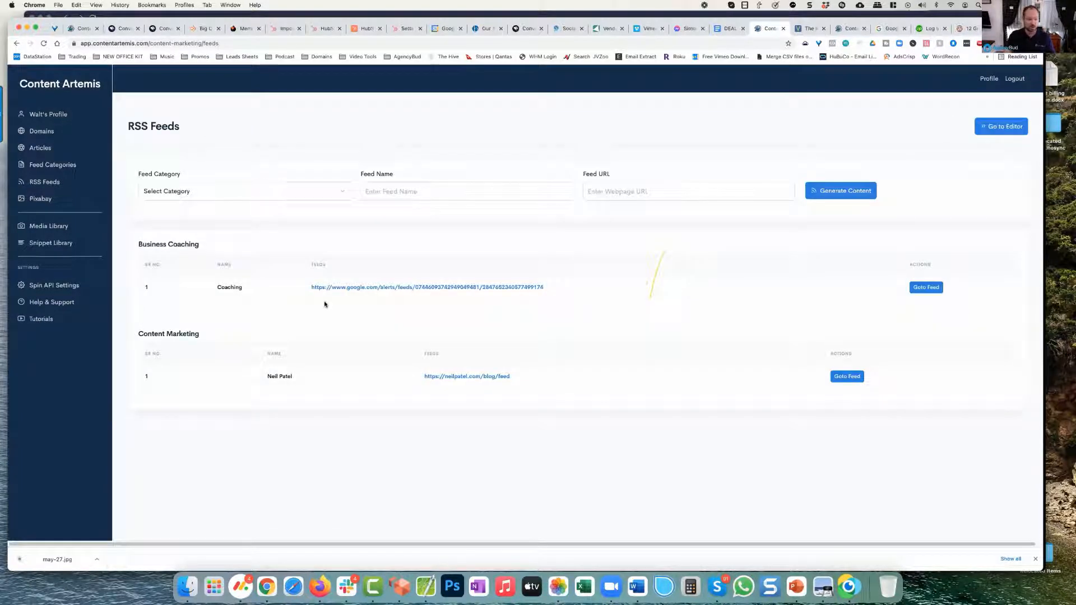
Select the post "How to Choose Which Top Level Domain to Use" from the Neil Patel feed and open the selected posts.
{"action": "left_click", "coordinate": [846, 376]}
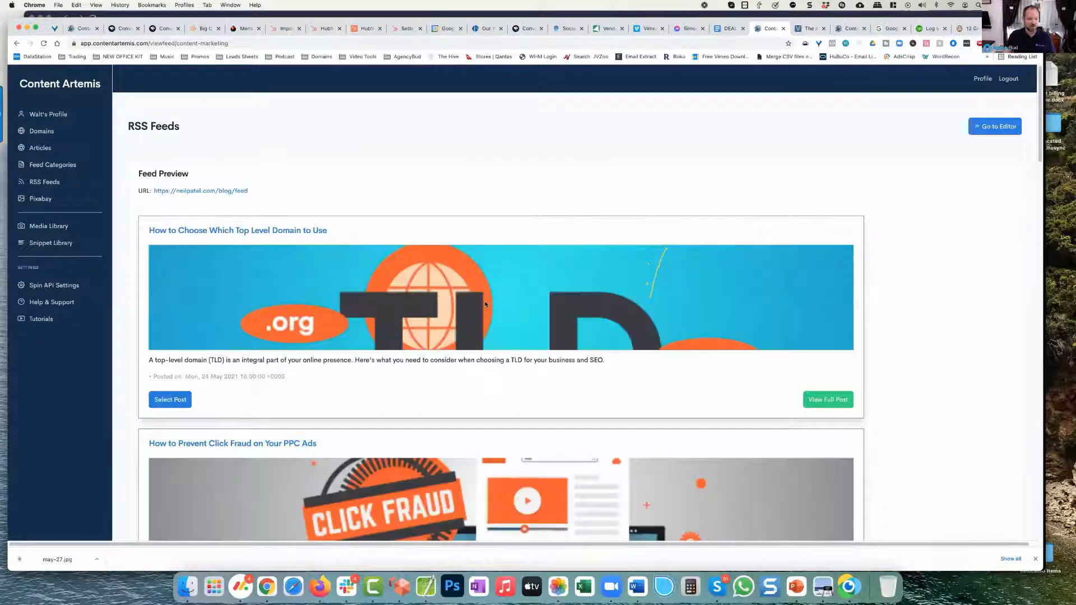
{"action": "scroll", "coordinate": [475, 289], "scroll_direction": "down", "scroll_amount": 2}
{"action": "scroll", "coordinate": [464, 274], "scroll_direction": "down", "scroll_amount": 1}
{"action": "left_click", "coordinate": [170, 306]}
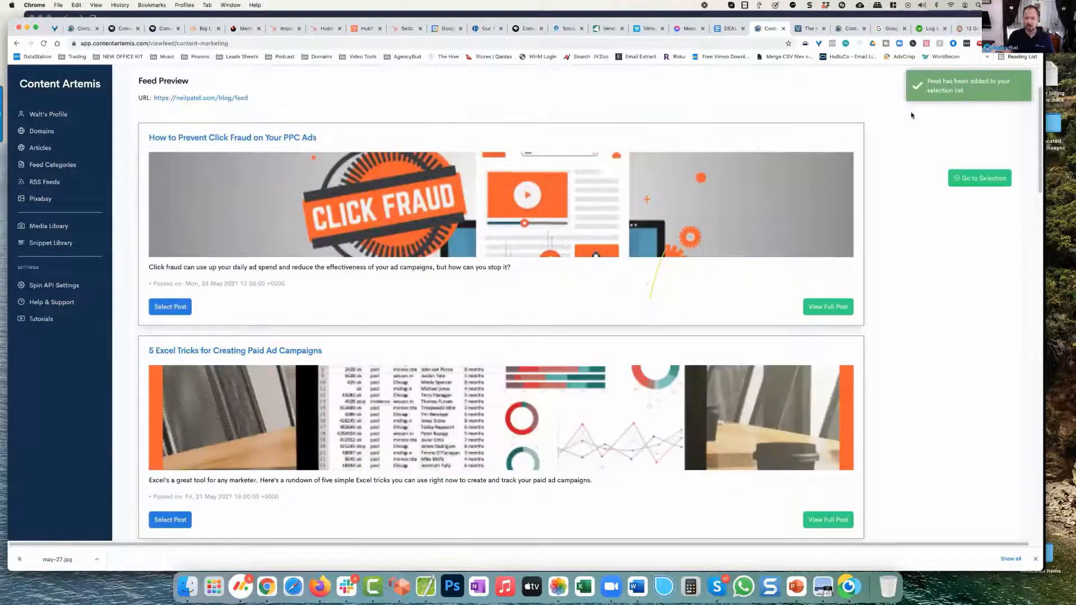
{"action": "left_click", "coordinate": [980, 178]}
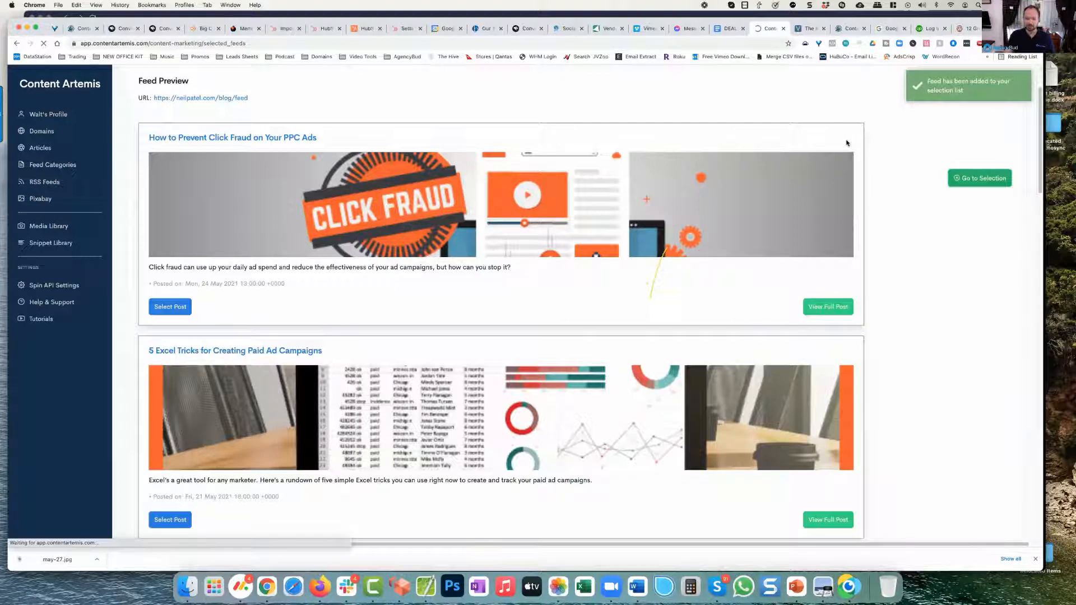
Load the post's image and its text from the title through the sentence on three types of TLDs, and open the article editor.
{"action": "left_click", "coordinate": [443, 317]}
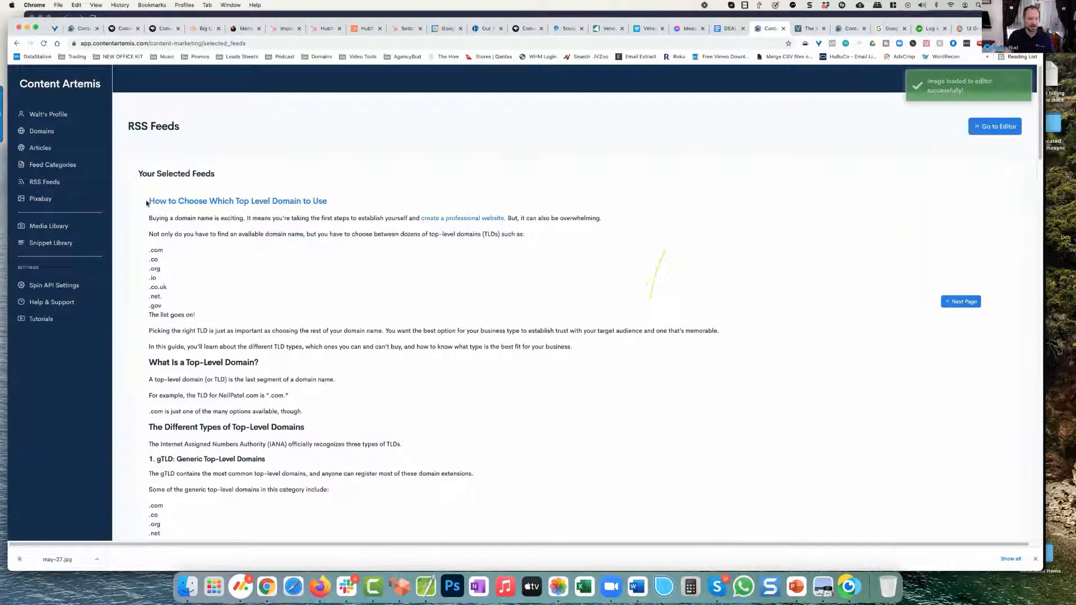
{"action": "left_click_drag", "start_coordinate": [146, 203], "coordinate": [402, 444]}
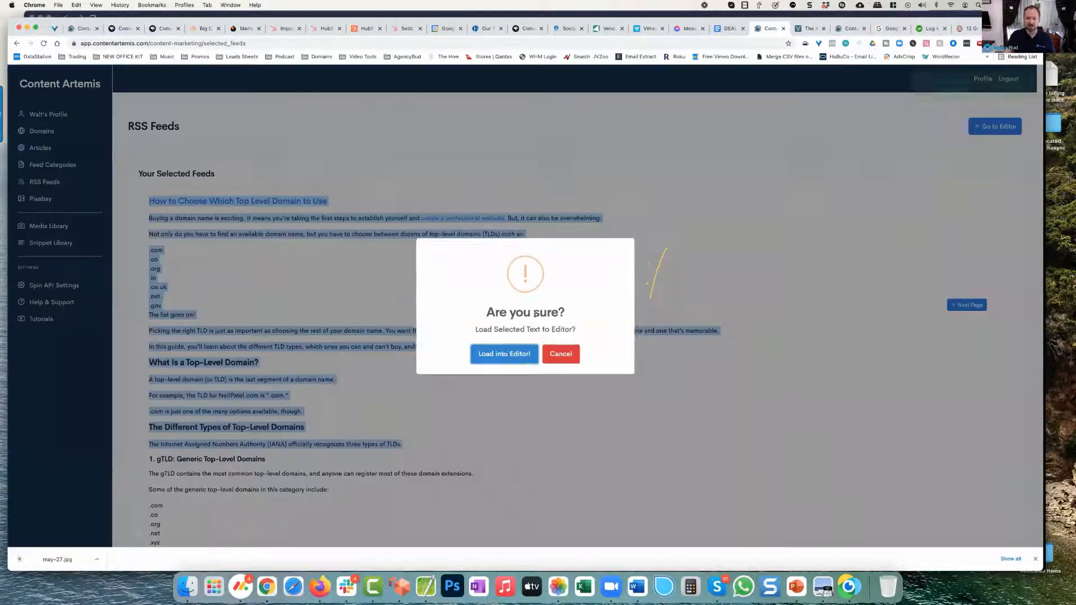
{"action": "left_click", "coordinate": [503, 354]}
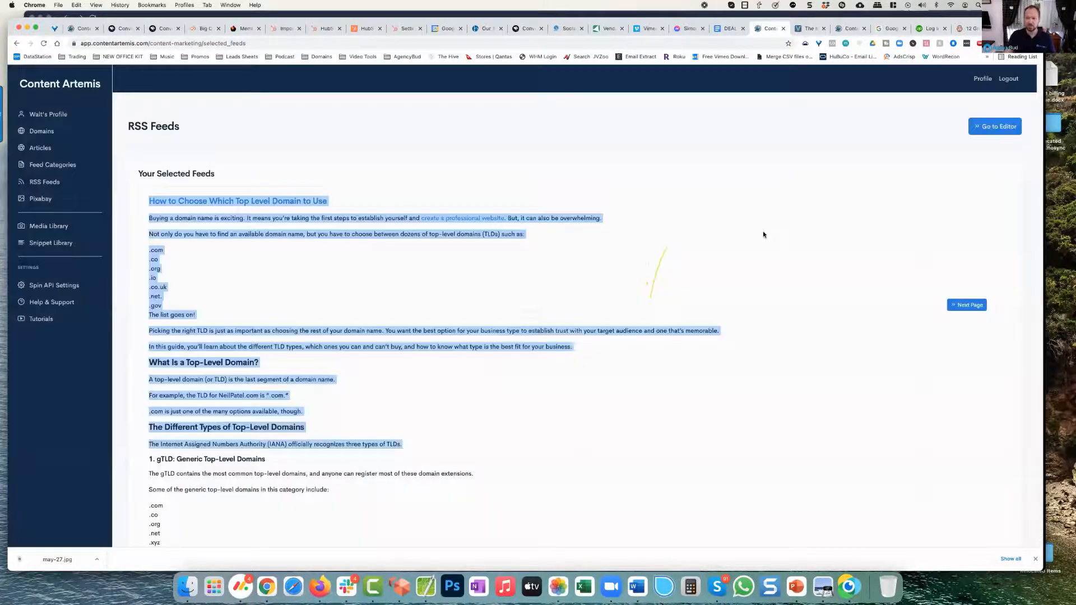
{"action": "left_click", "coordinate": [1000, 127]}
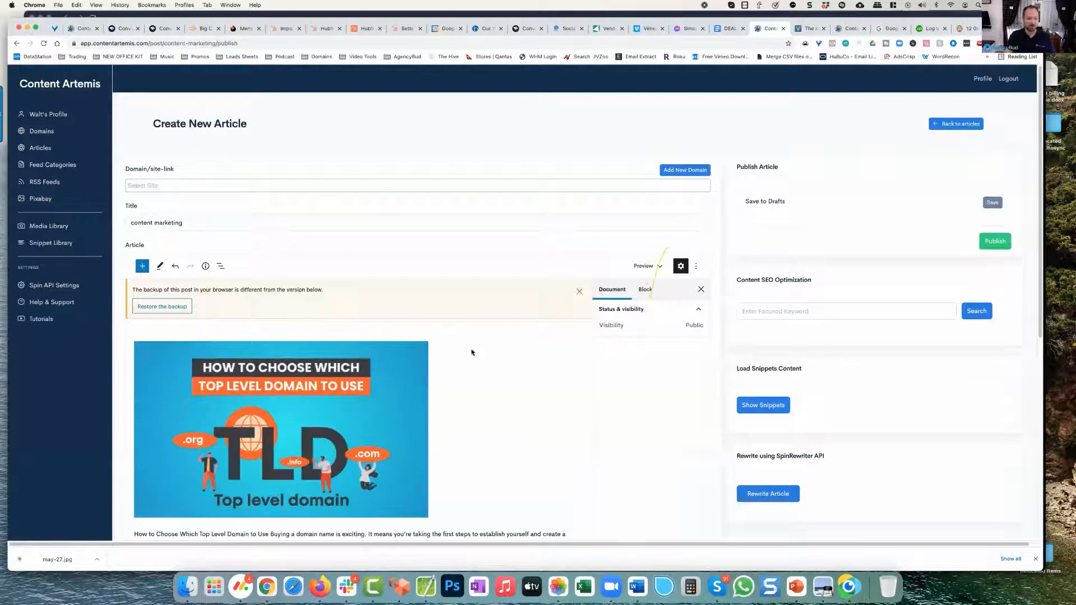
Examine the imported top-level domain paragraph and the source link below it in the new article.
{"action": "scroll", "coordinate": [471, 352], "scroll_direction": "down", "scroll_amount": 5}
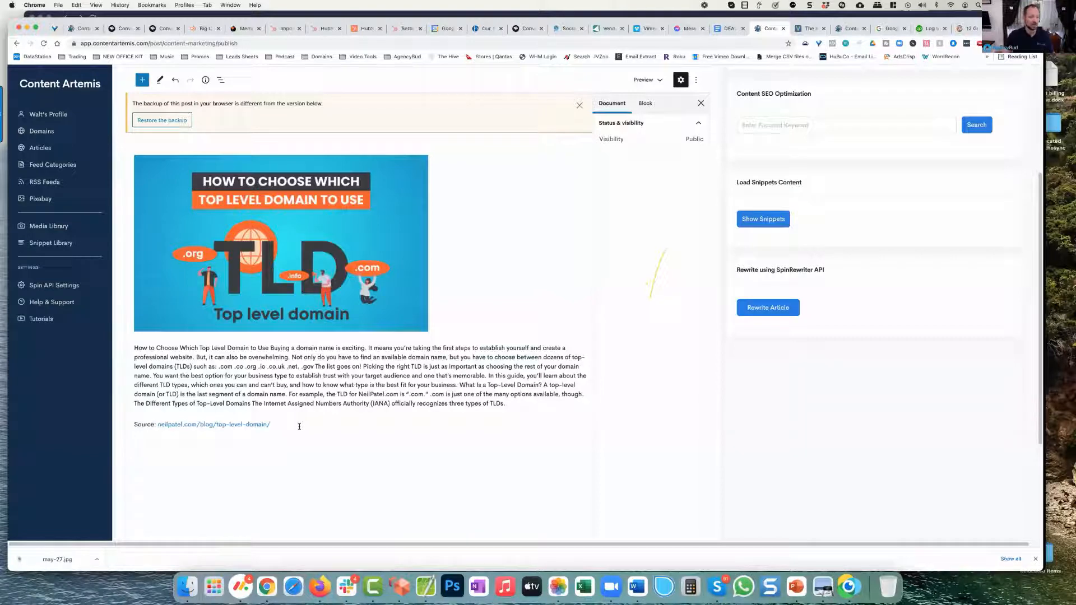
{"action": "scroll", "coordinate": [300, 426], "scroll_direction": "up", "scroll_amount": 1}
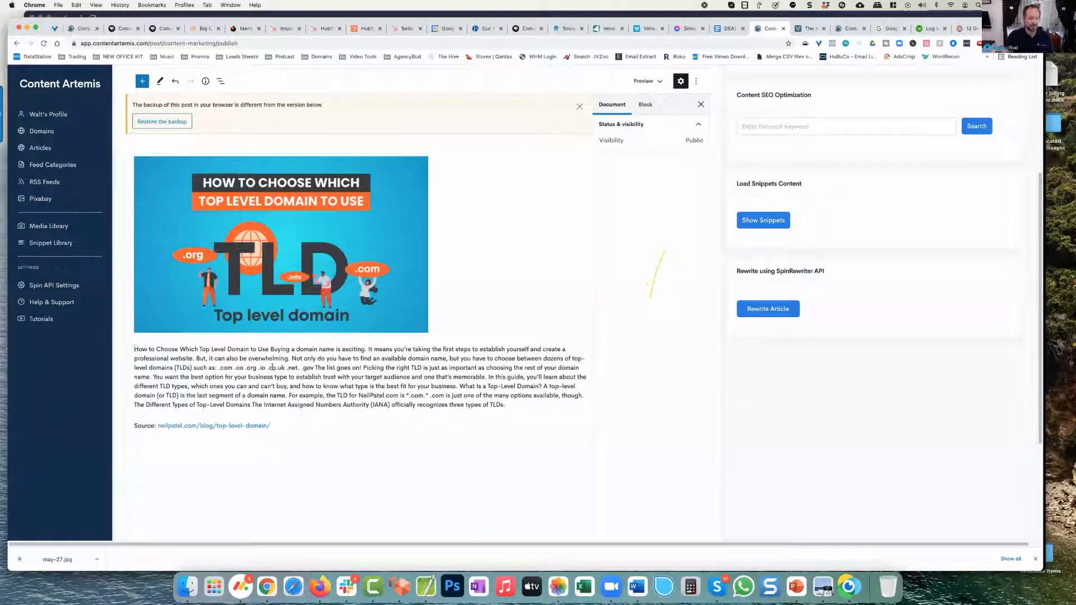
{"action": "left_click_drag", "start_coordinate": [134, 348], "coordinate": [297, 426]}
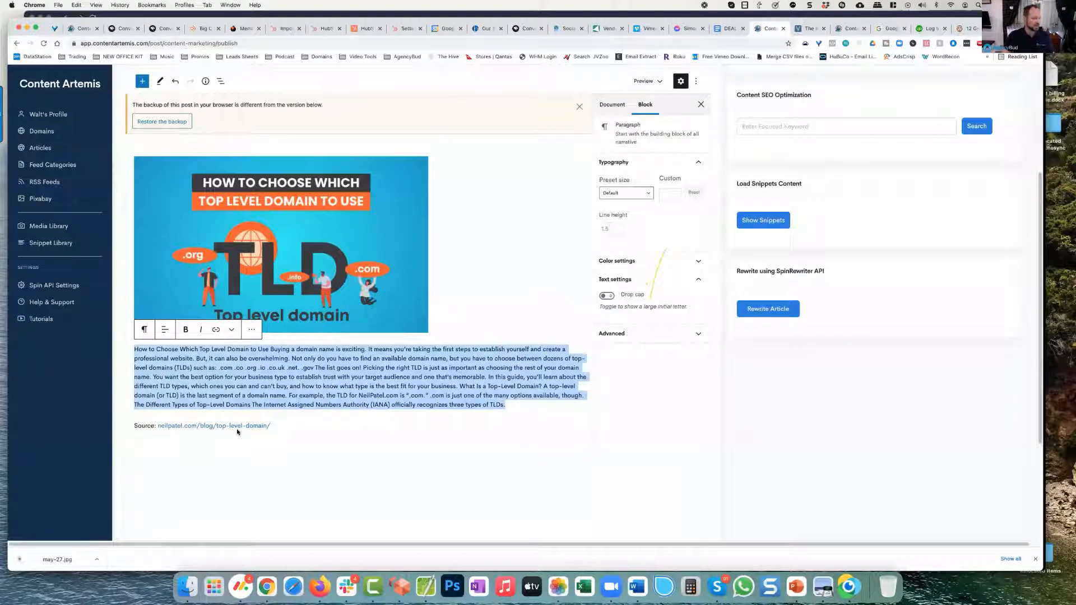
{"action": "left_click", "coordinate": [412, 379]}
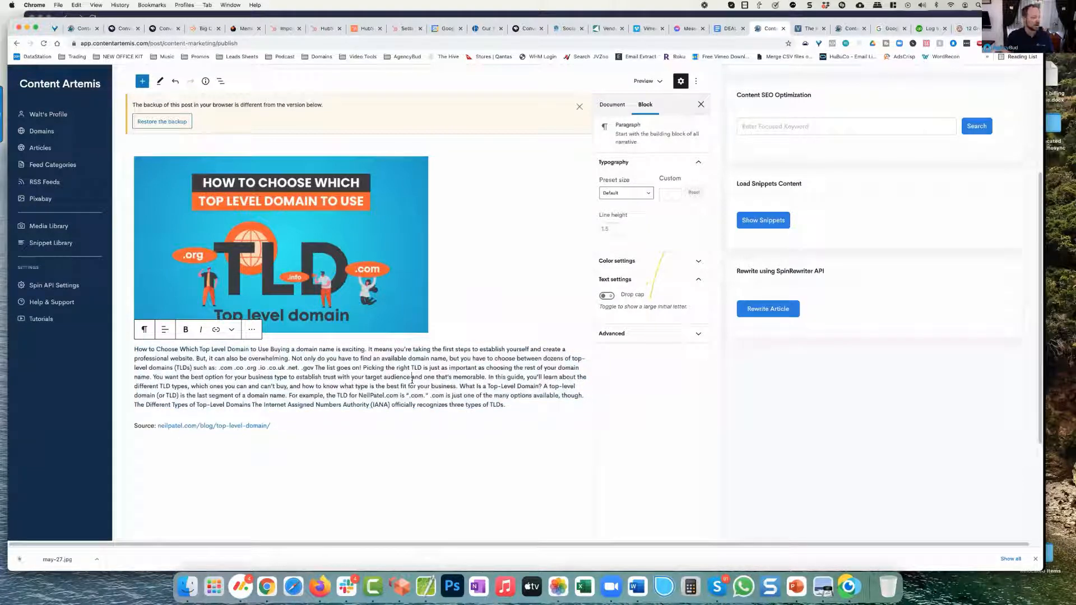
{"action": "left_click", "coordinate": [282, 425]}
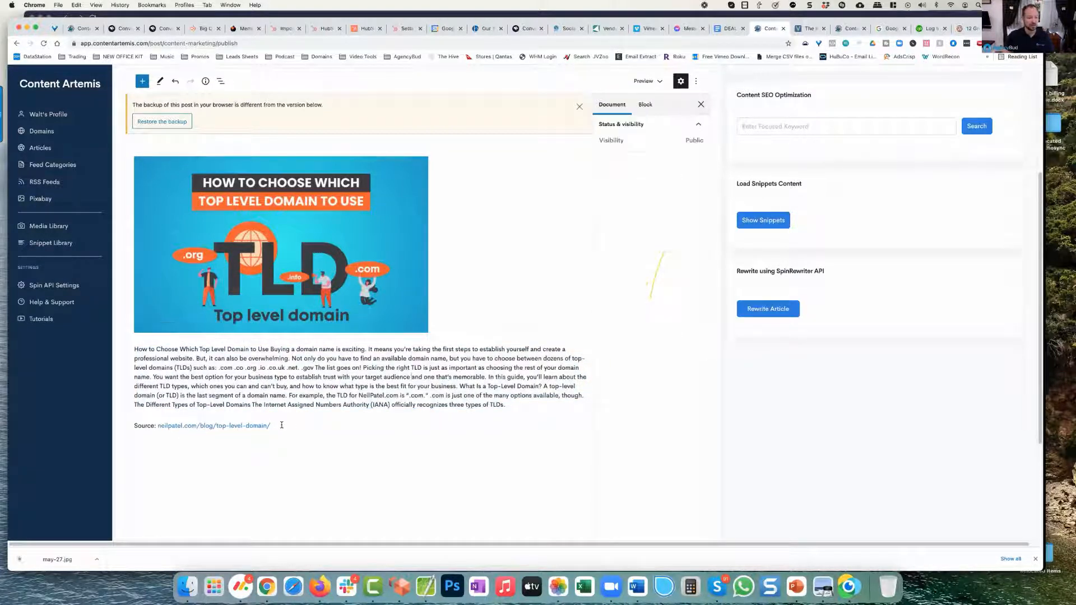
{"action": "left_click", "coordinate": [282, 426]}
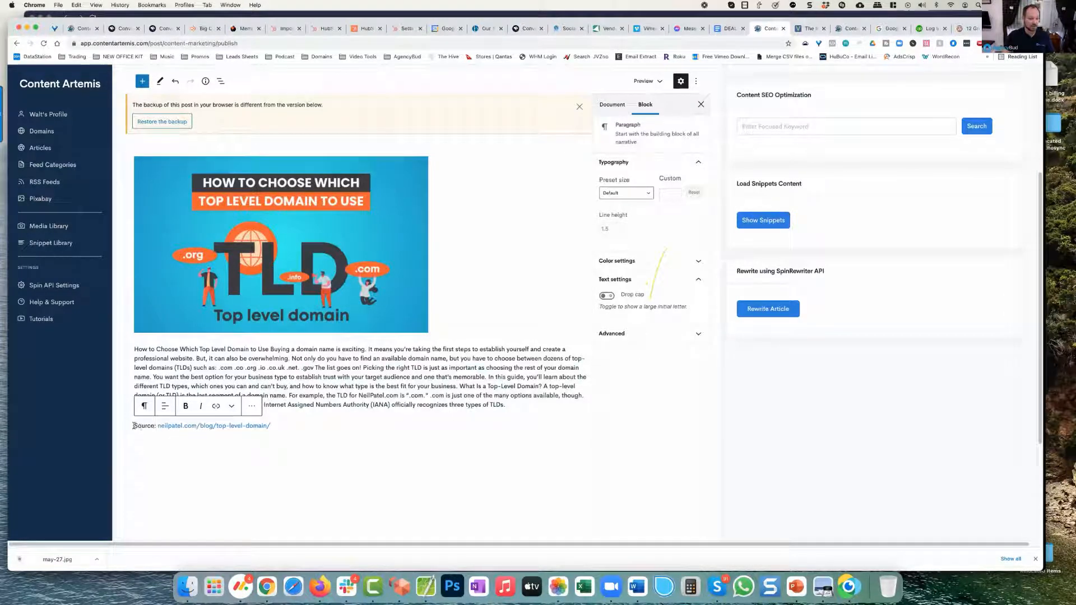
Delete the source link line below the top-level domain paragraph and rewrite the article with the SpinRewriter API, accepting leaving the page.
{"action": "left_click_drag", "start_coordinate": [134, 426], "coordinate": [293, 429]}
{"action": "key", "text": "BackSpace"}
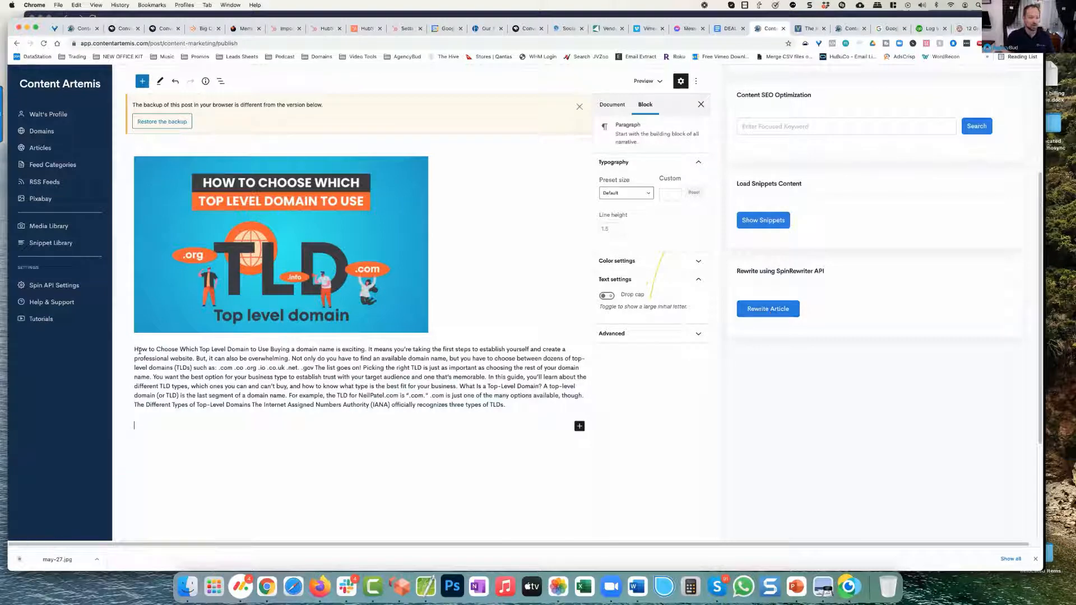
{"action": "left_click_drag", "start_coordinate": [134, 349], "coordinate": [445, 405]}
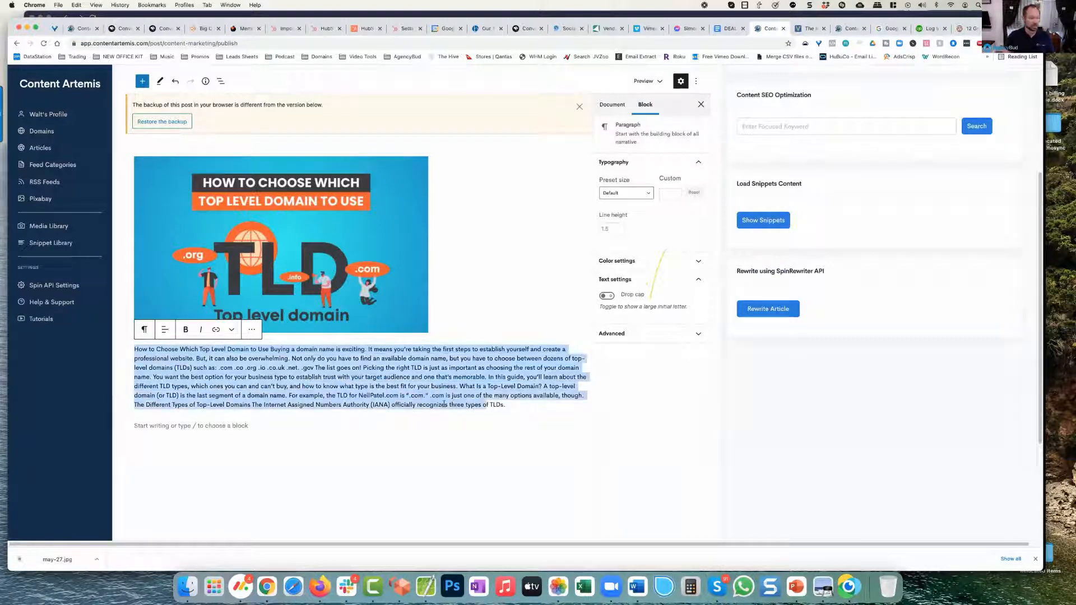
{"action": "left_click", "coordinate": [758, 315]}
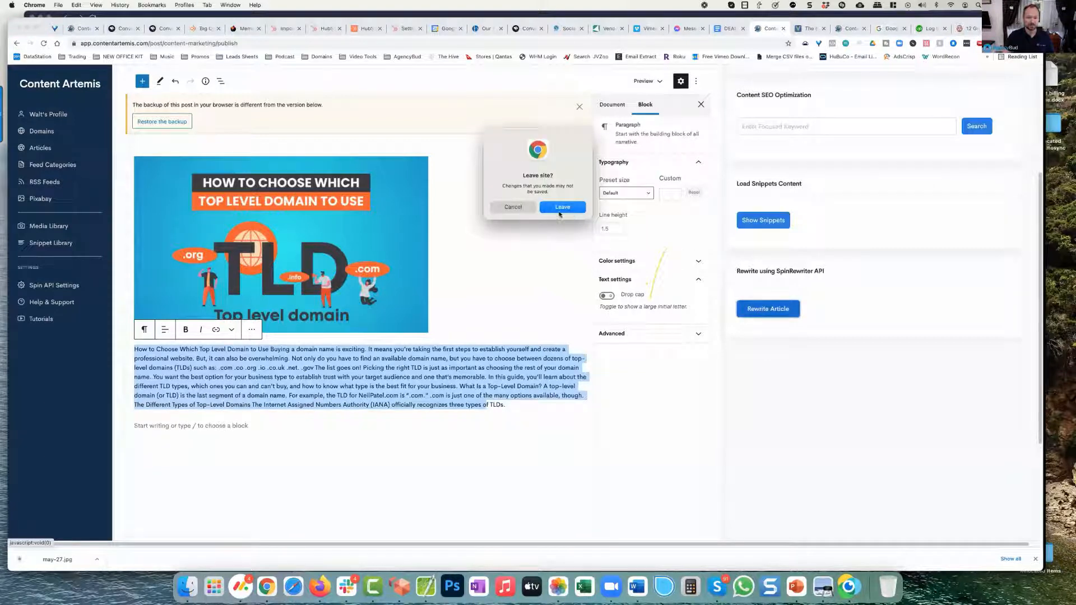
{"action": "left_click", "coordinate": [559, 215]}
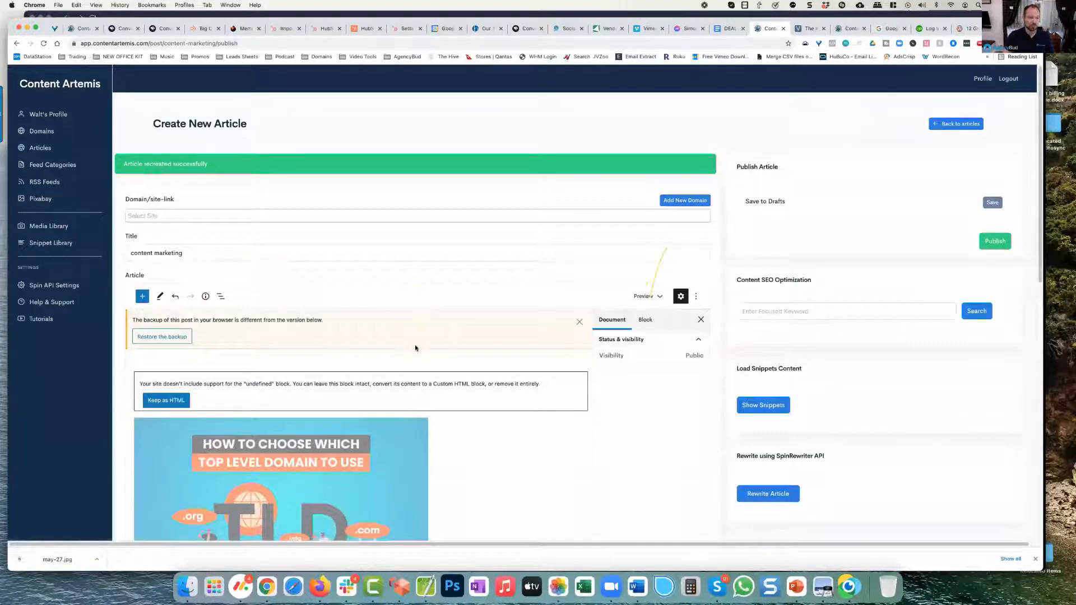
Keep the rewritten article's unsupported block as custom HTML and show its rendered preview.
{"action": "scroll", "coordinate": [415, 348], "scroll_direction": "down", "scroll_amount": 5}
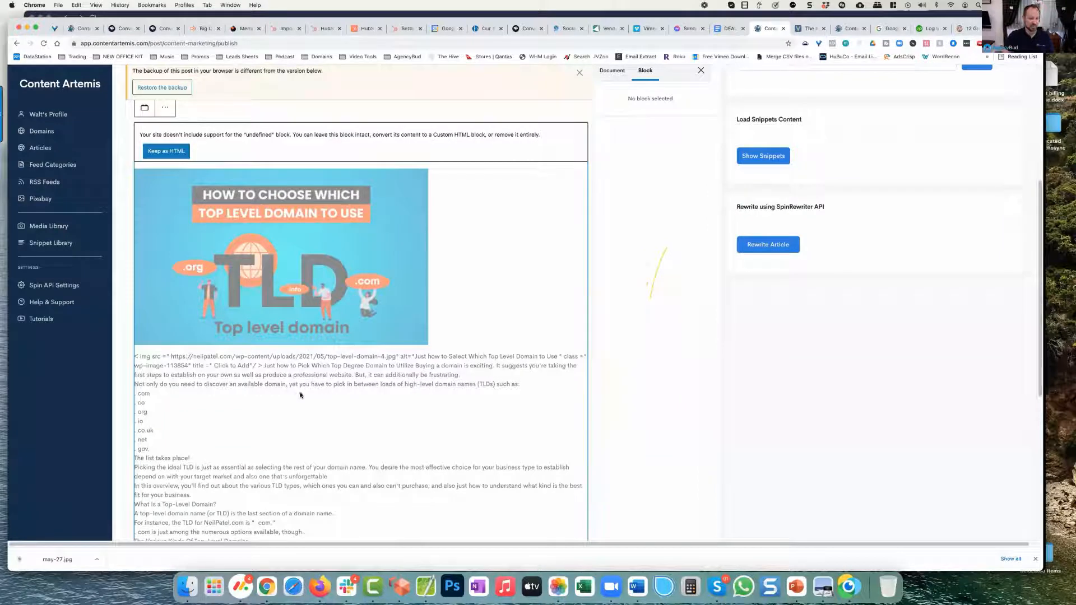
{"action": "scroll", "coordinate": [300, 396], "scroll_direction": "down", "scroll_amount": 2}
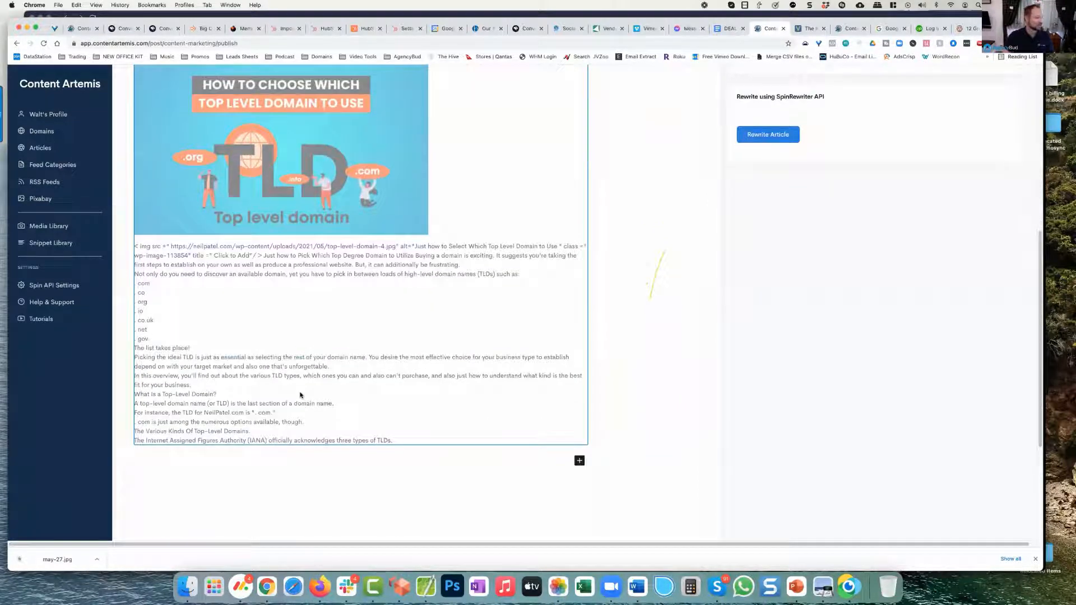
{"action": "scroll", "coordinate": [360, 348], "scroll_direction": "up", "scroll_amount": 1}
{"action": "scroll", "coordinate": [360, 348], "scroll_direction": "up", "scroll_amount": 5}
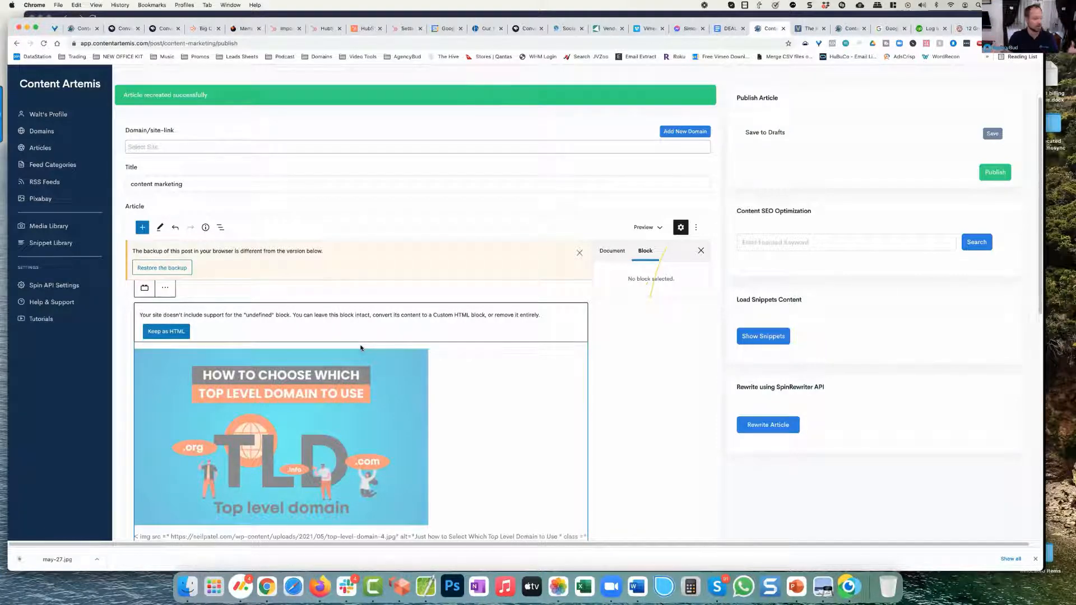
{"action": "left_click", "coordinate": [167, 331]}
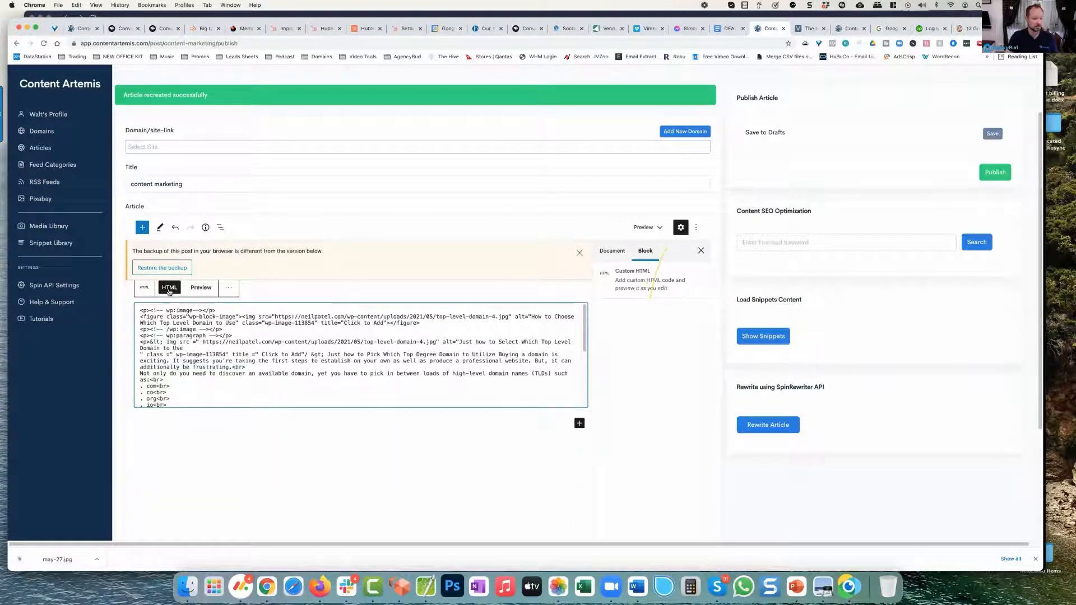
{"action": "left_click", "coordinate": [200, 288]}
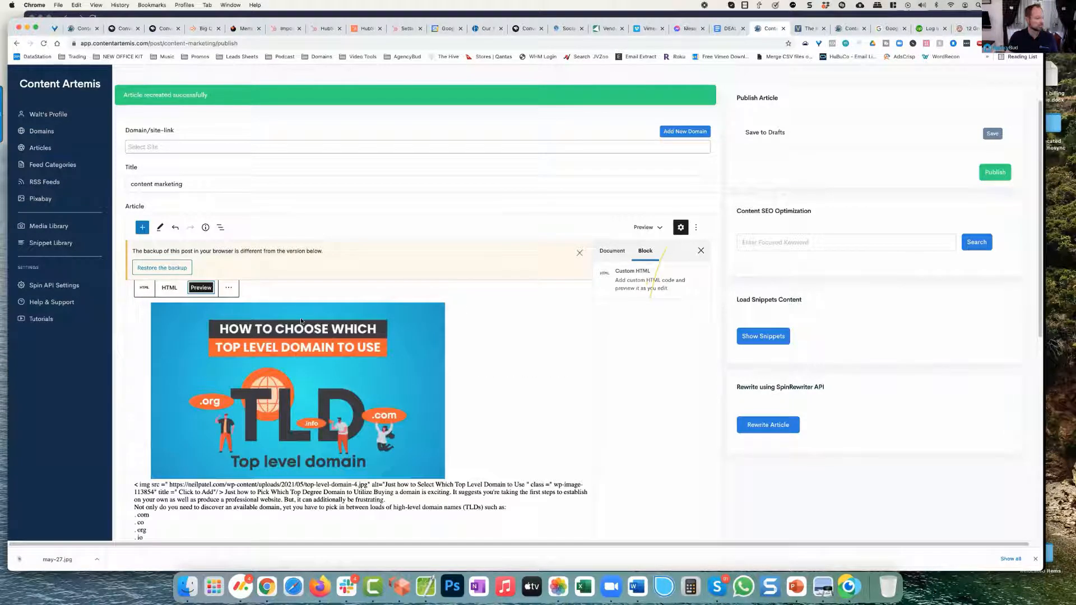